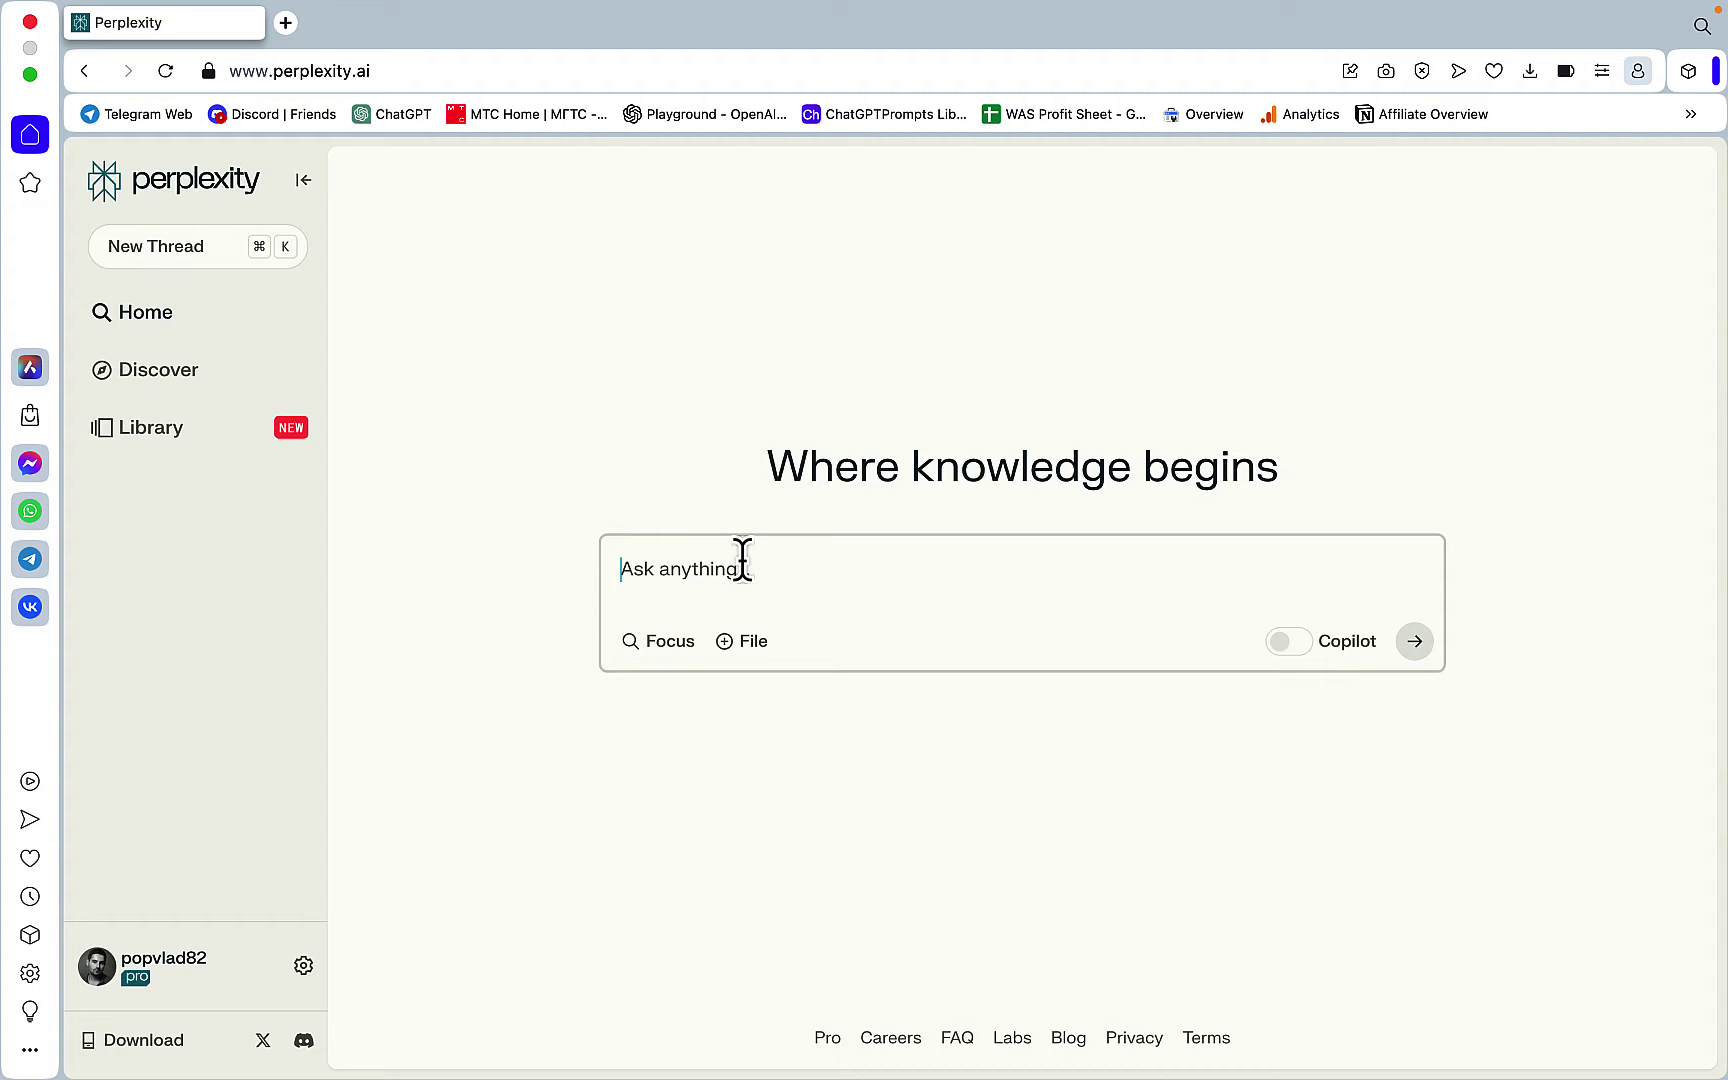
Step: Ask Perplexity for 10 popular questions about Dall-e 3, replacing the prompt's crypto mining topic
{"action": "type", "text": "generate 10 popular questions about crypto mining at home."}
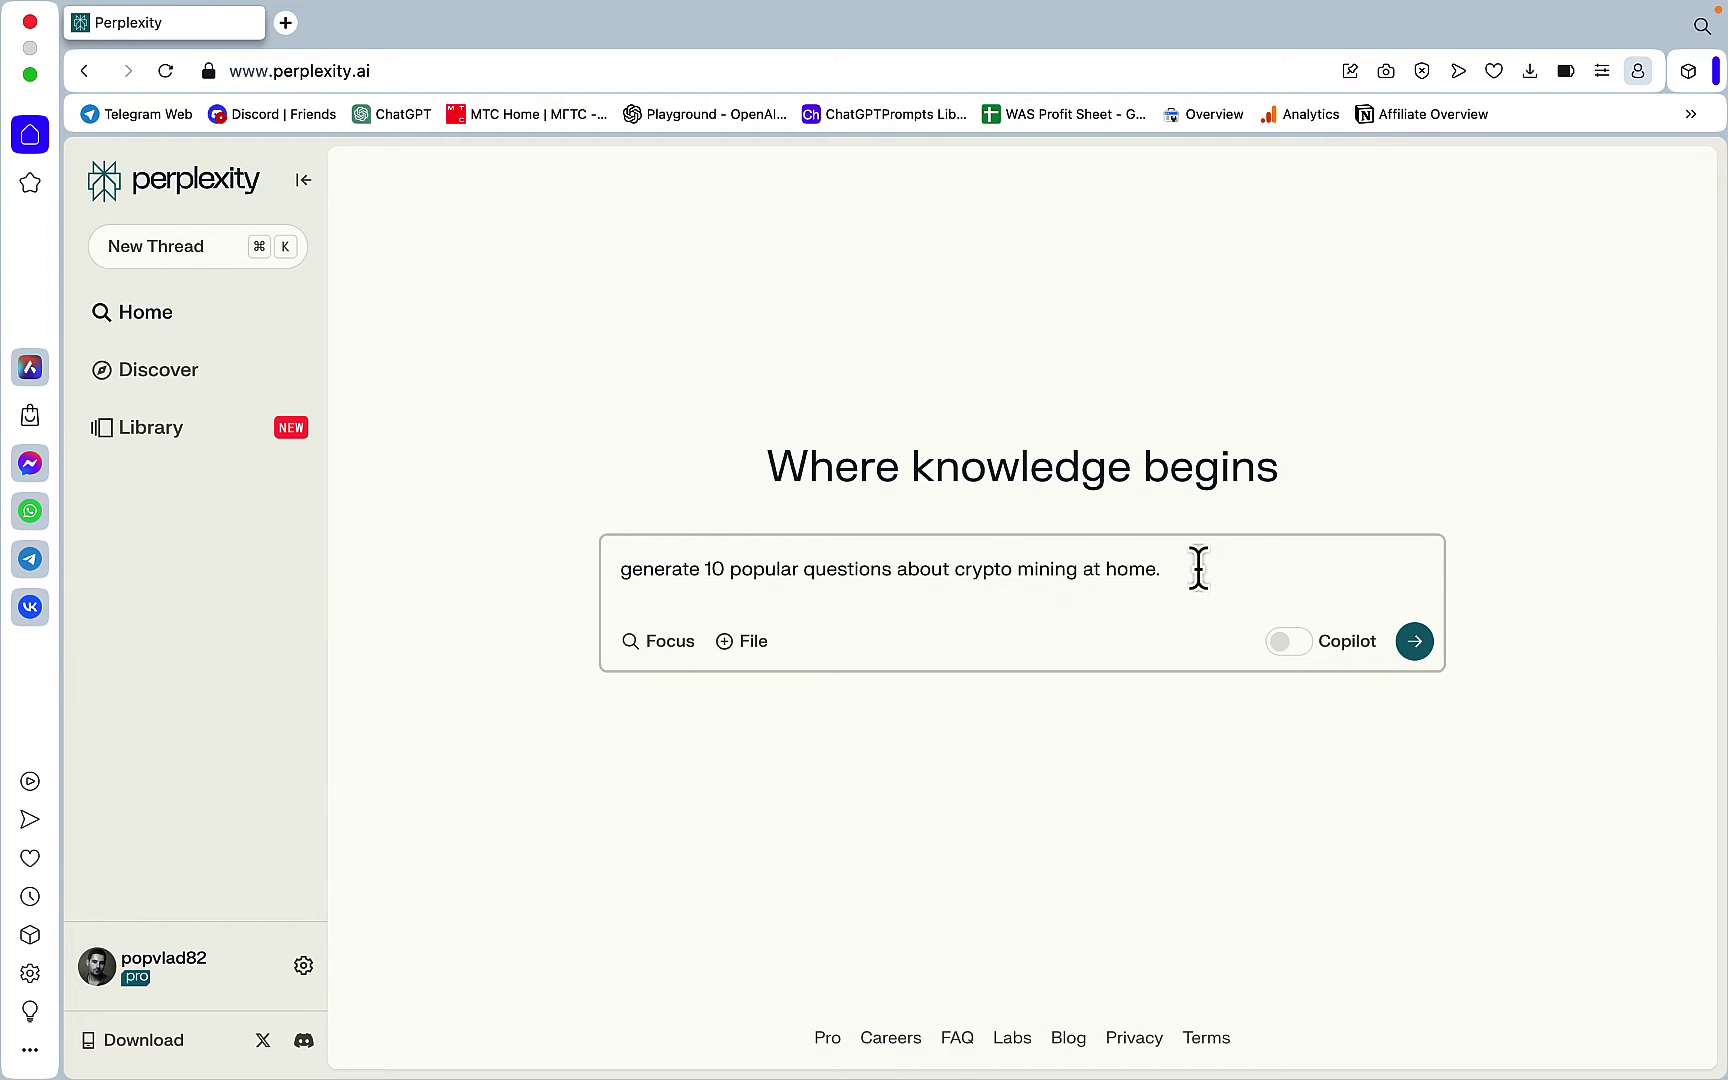
{"action": "left_click_drag", "start_coordinate": [1198, 568], "coordinate": [896, 578]}
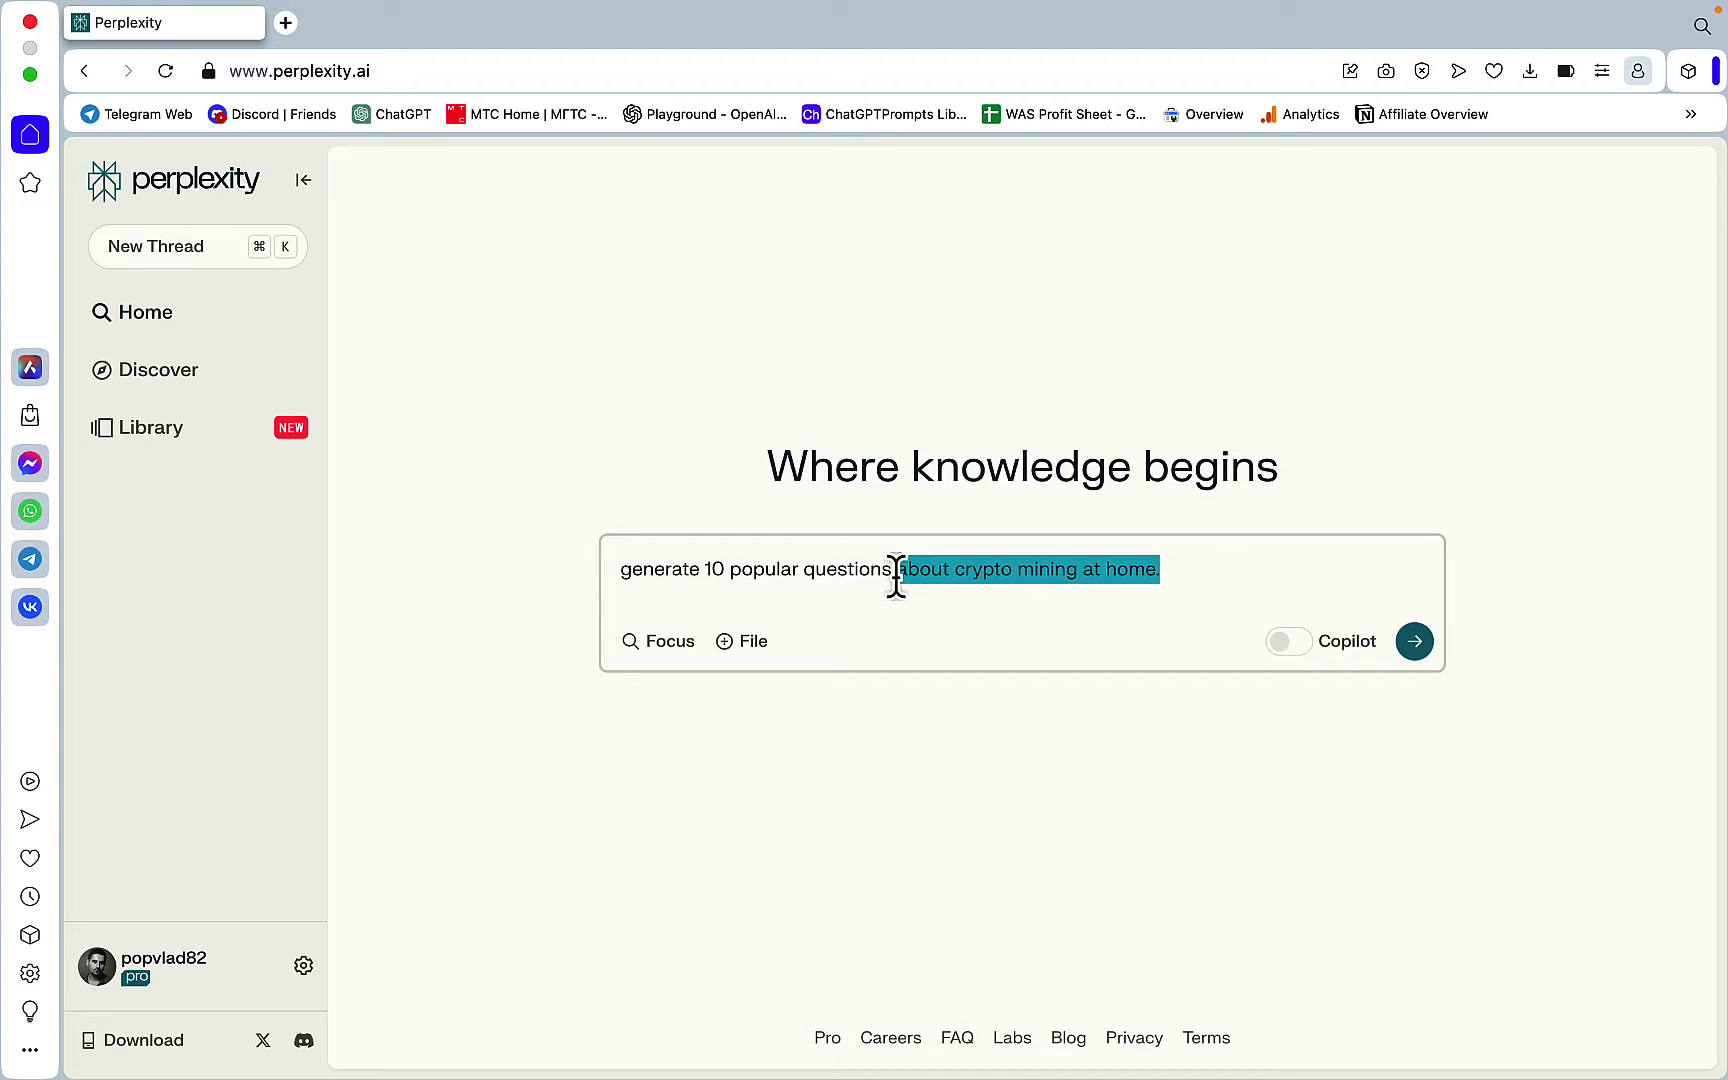
{"action": "type", "text": "about "}
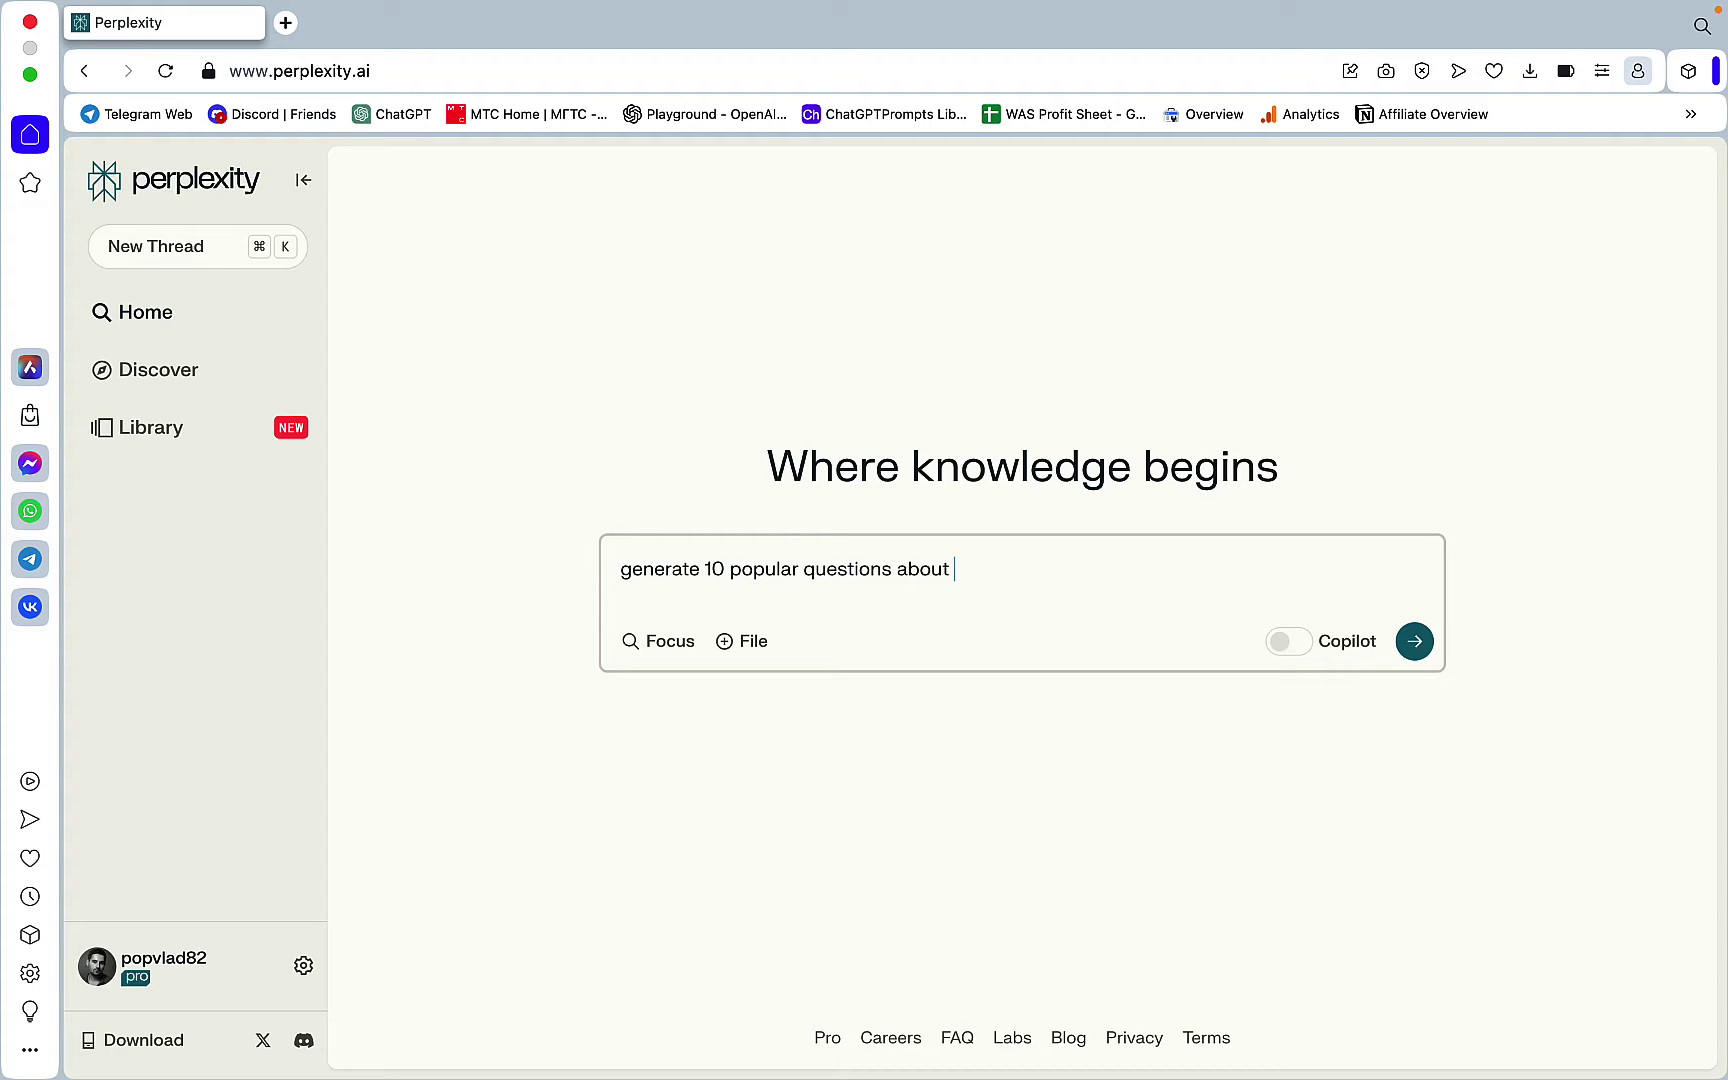
{"action": "type", "text": "Dall-e 3"}
{"action": "key", "text": "Return"}
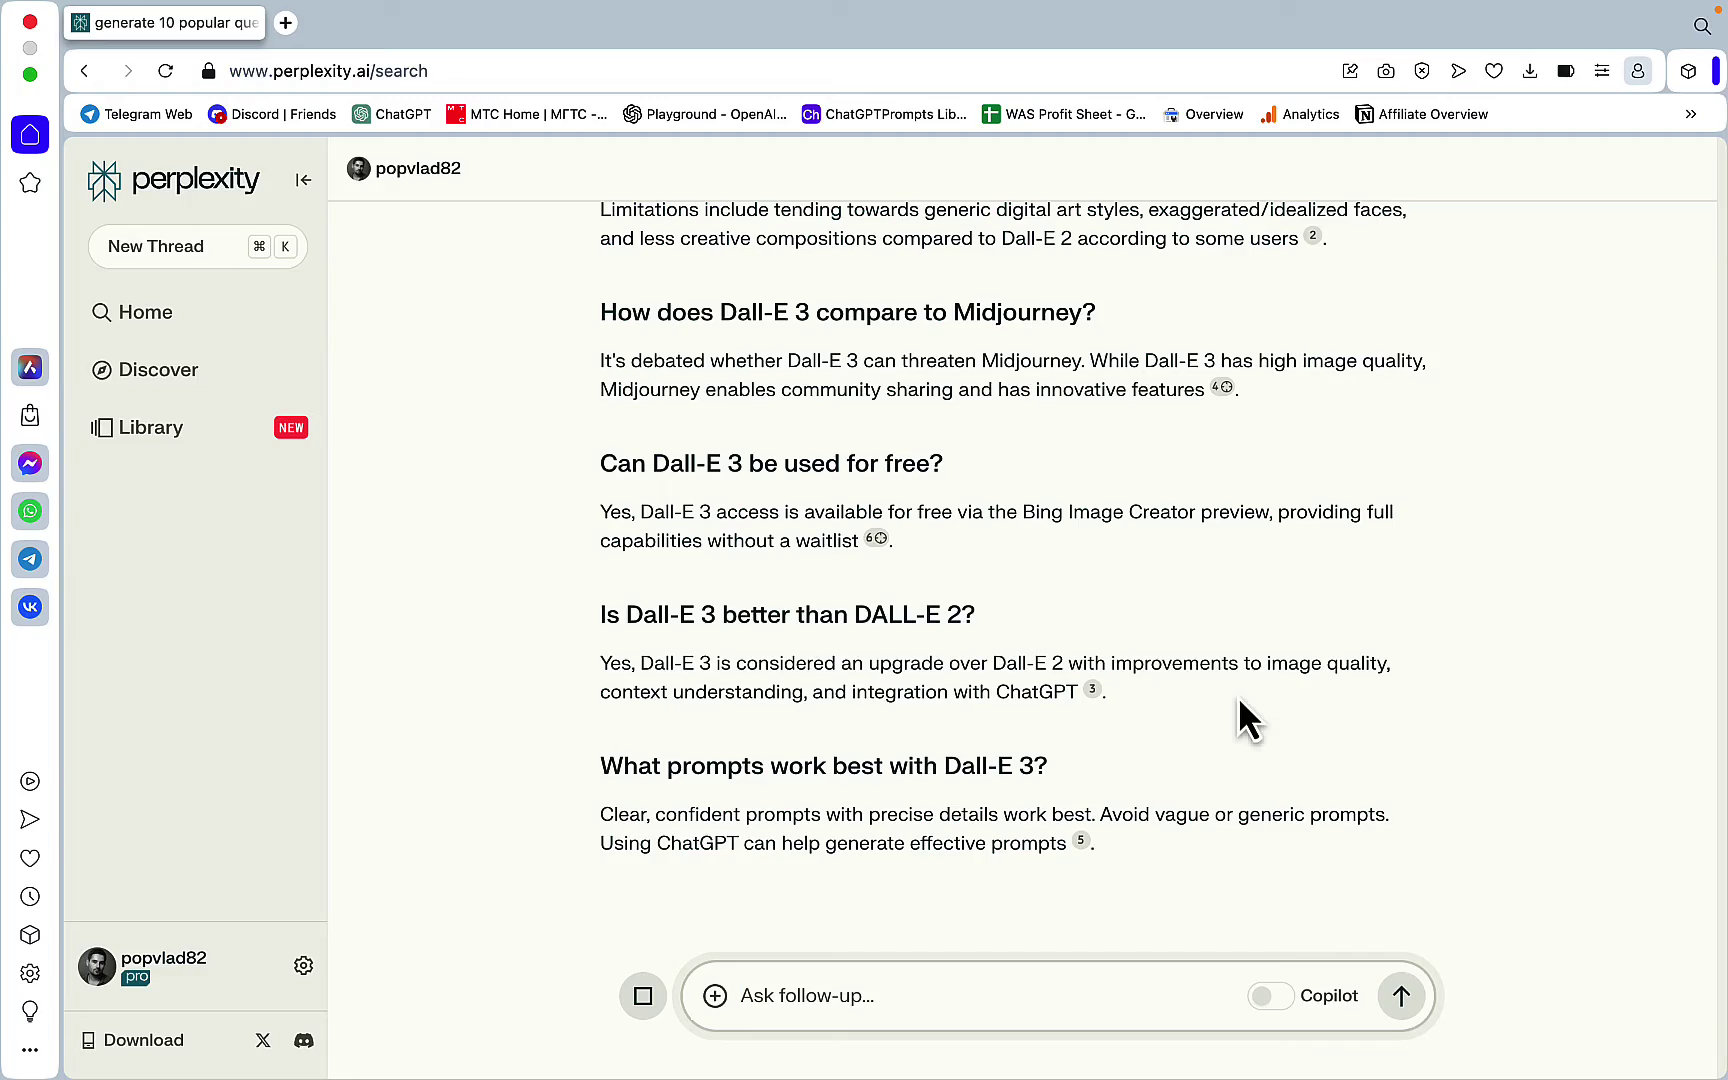
{"action": "scroll", "coordinate": [1235, 724], "scroll_direction": "up", "scroll_amount": 5}
{"action": "scroll", "coordinate": [1235, 728], "scroll_direction": "down", "scroll_amount": 5}
{"action": "scroll", "coordinate": [1235, 733], "scroll_direction": "up", "scroll_amount": 15}
{"action": "scroll", "coordinate": [1237, 735], "scroll_direction": "down", "scroll_amount": 4}
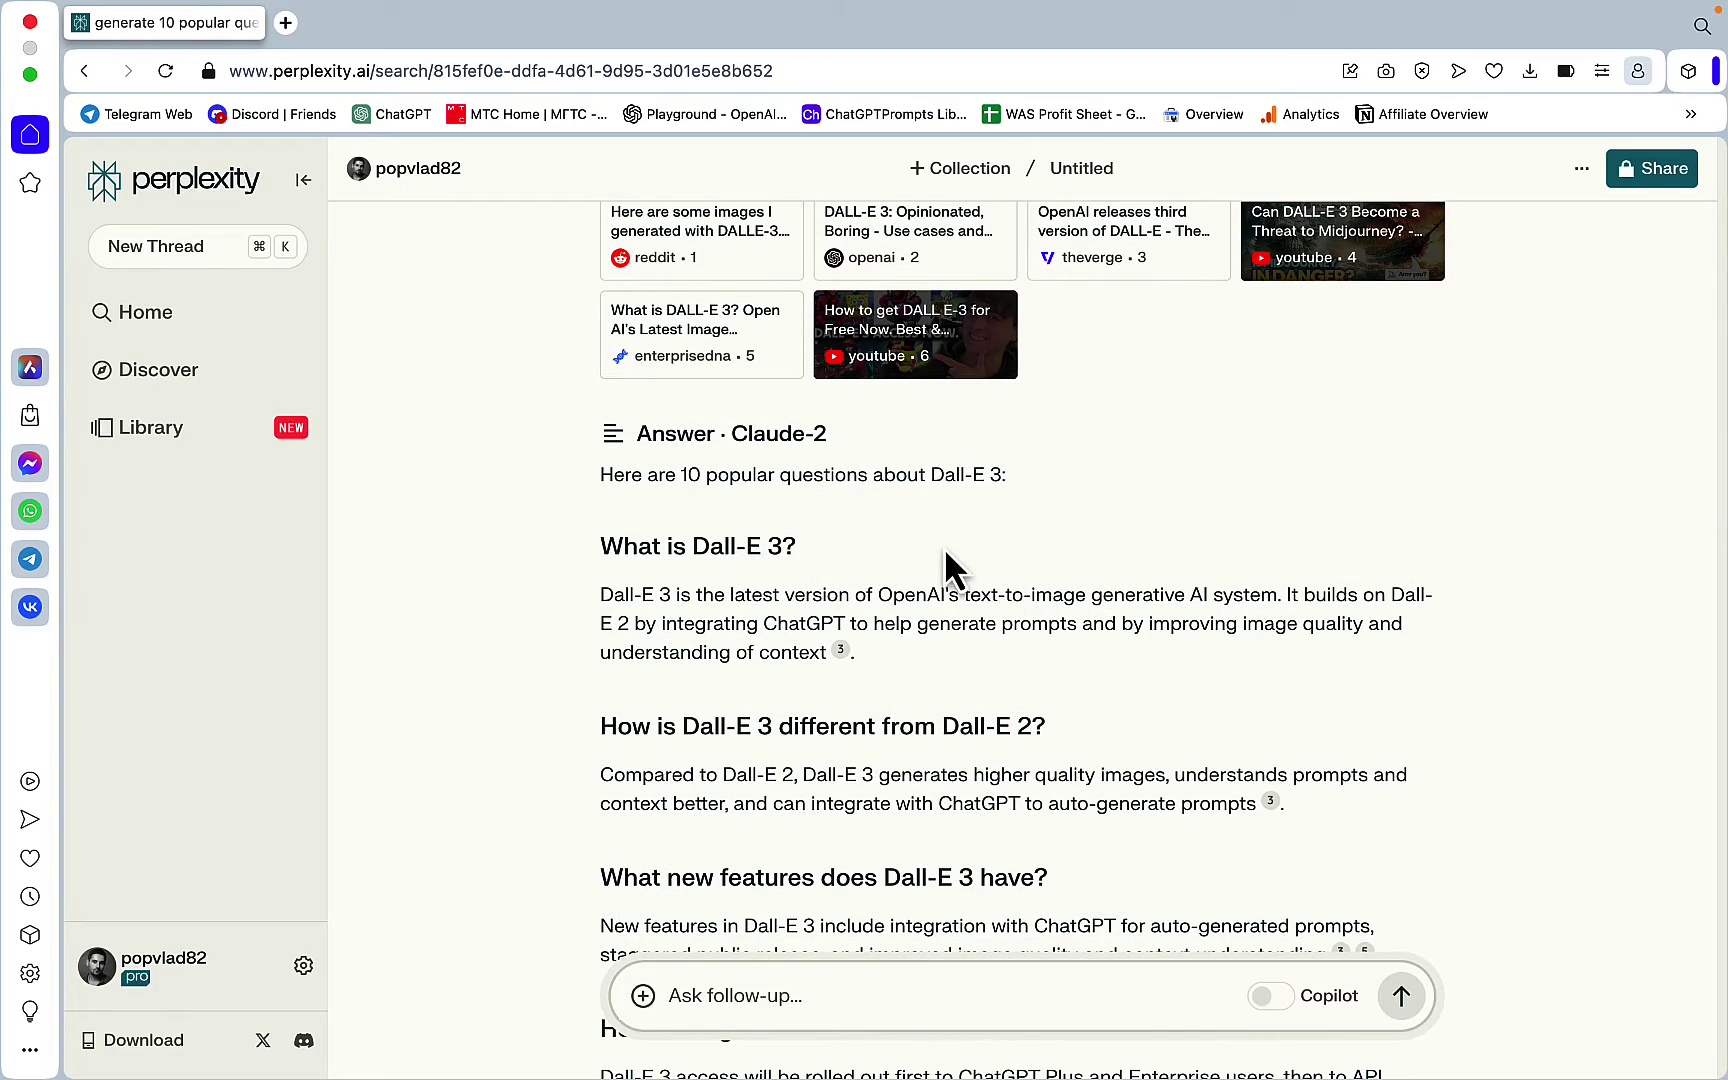
{"action": "scroll", "coordinate": [940, 550], "scroll_direction": "down", "scroll_amount": 5}
{"action": "scroll", "coordinate": [939, 545], "scroll_direction": "down", "scroll_amount": 10}
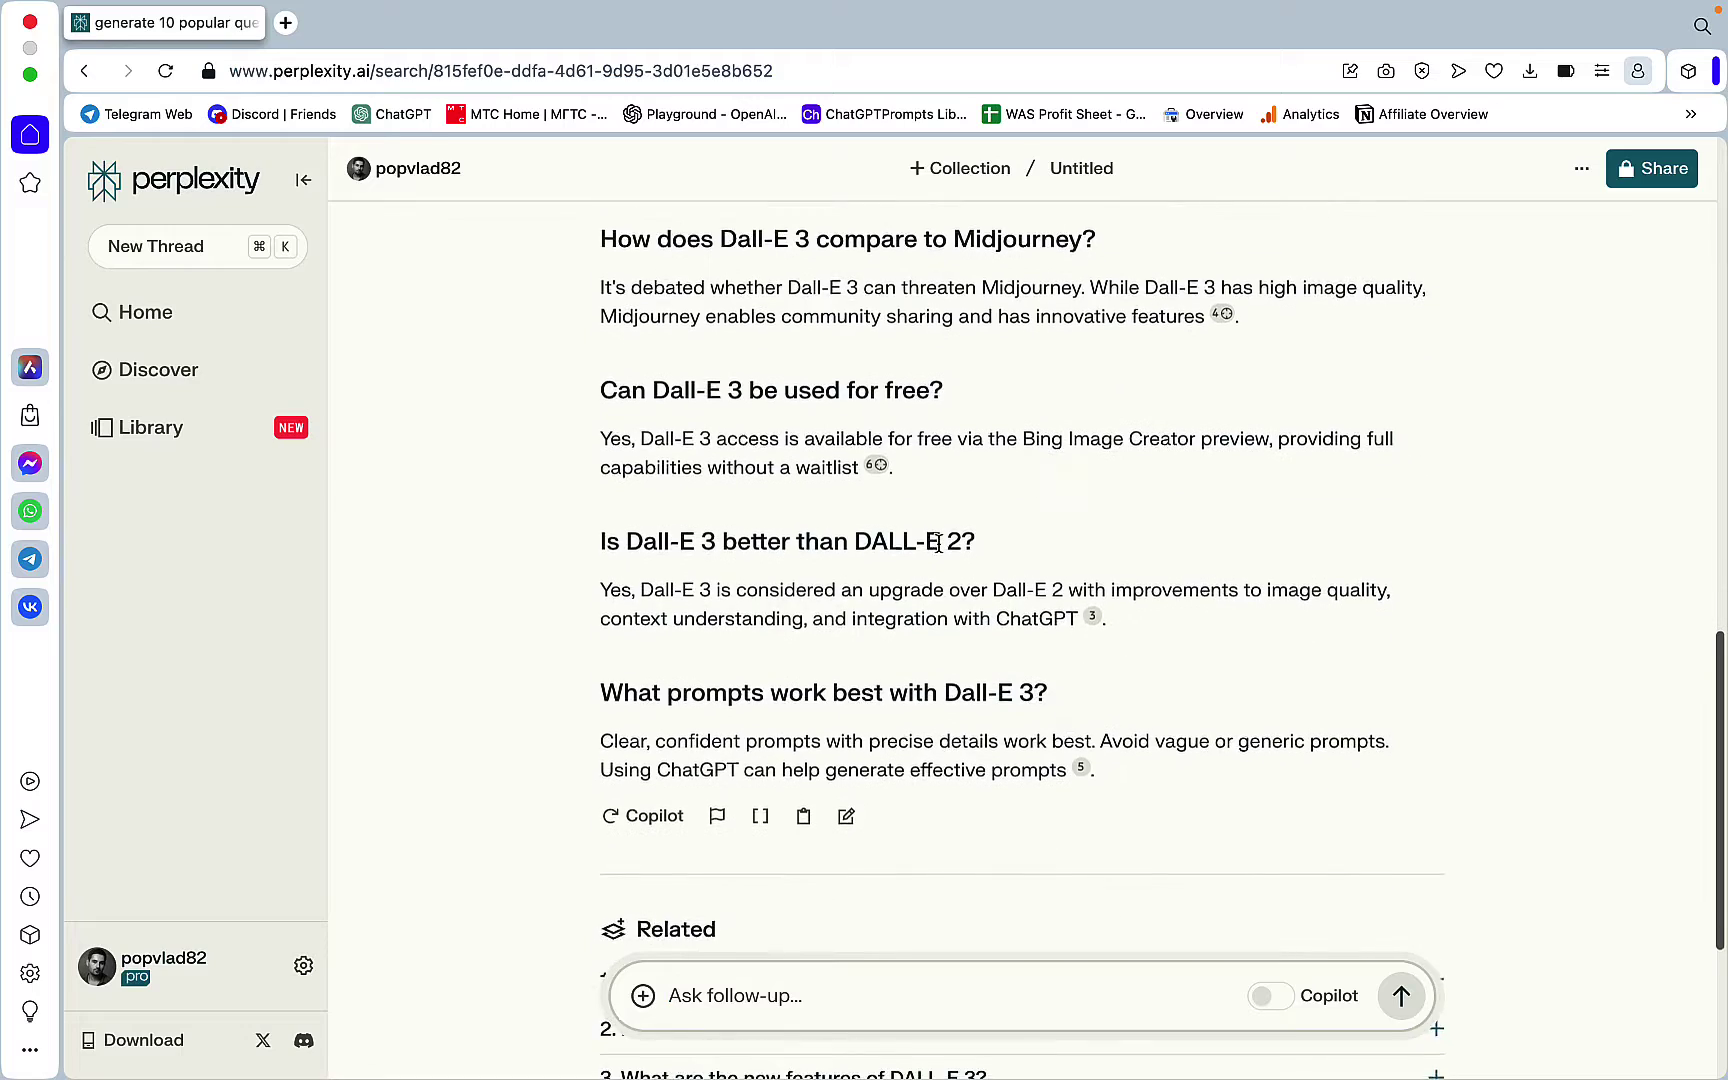
{"action": "scroll", "coordinate": [939, 545], "scroll_direction": "up", "scroll_amount": 15}
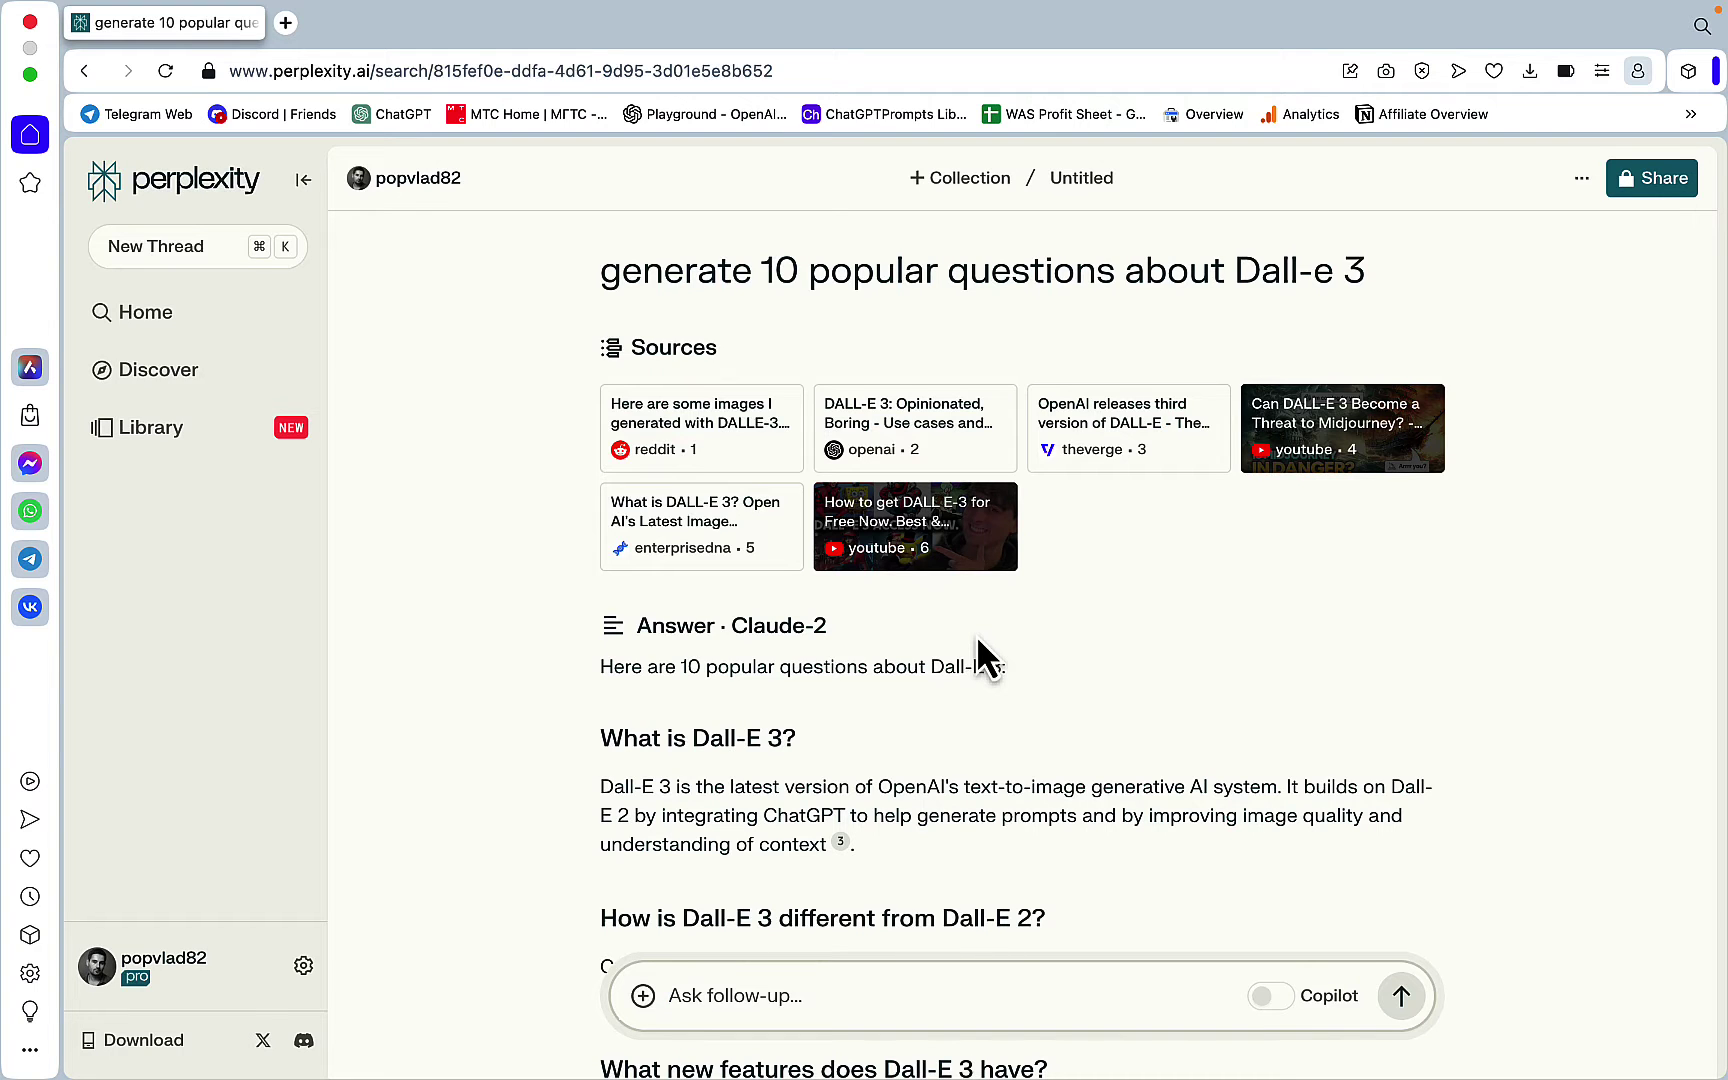
{"action": "scroll", "coordinate": [1017, 710], "scroll_direction": "down", "scroll_amount": 3}
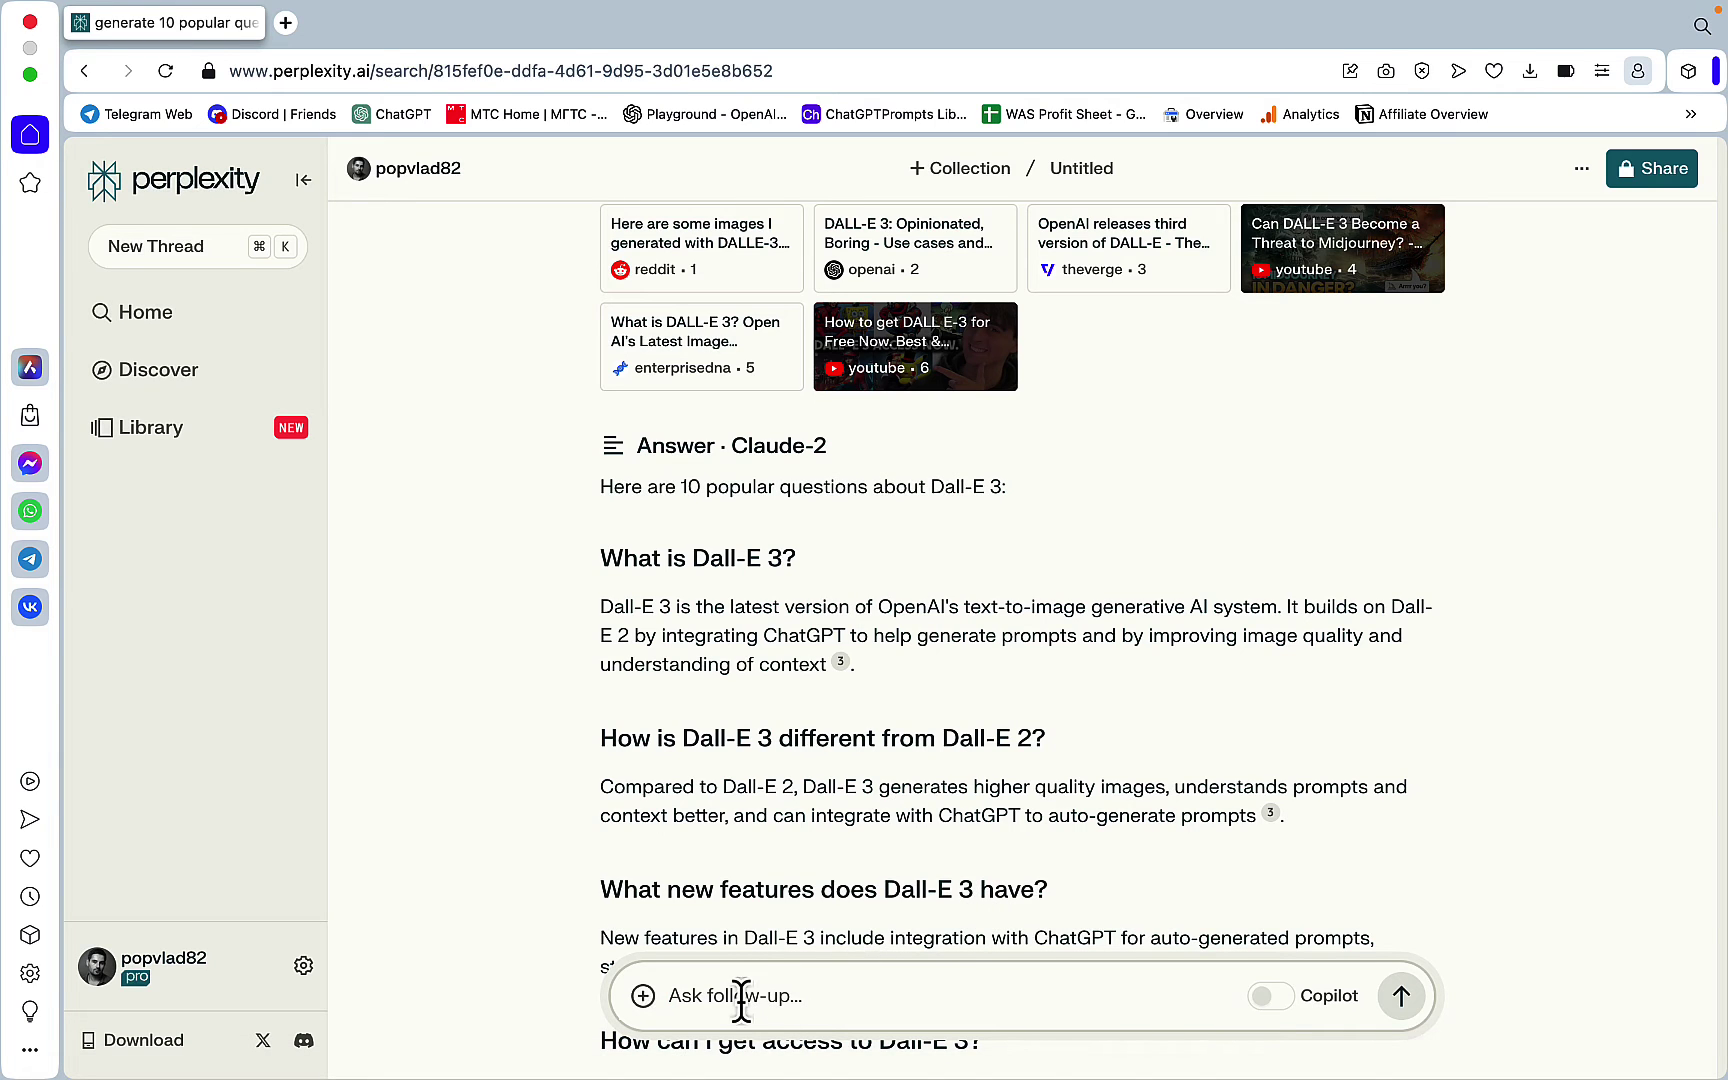
{"action": "scroll", "coordinate": [986, 873], "scroll_direction": "down", "scroll_amount": 10}
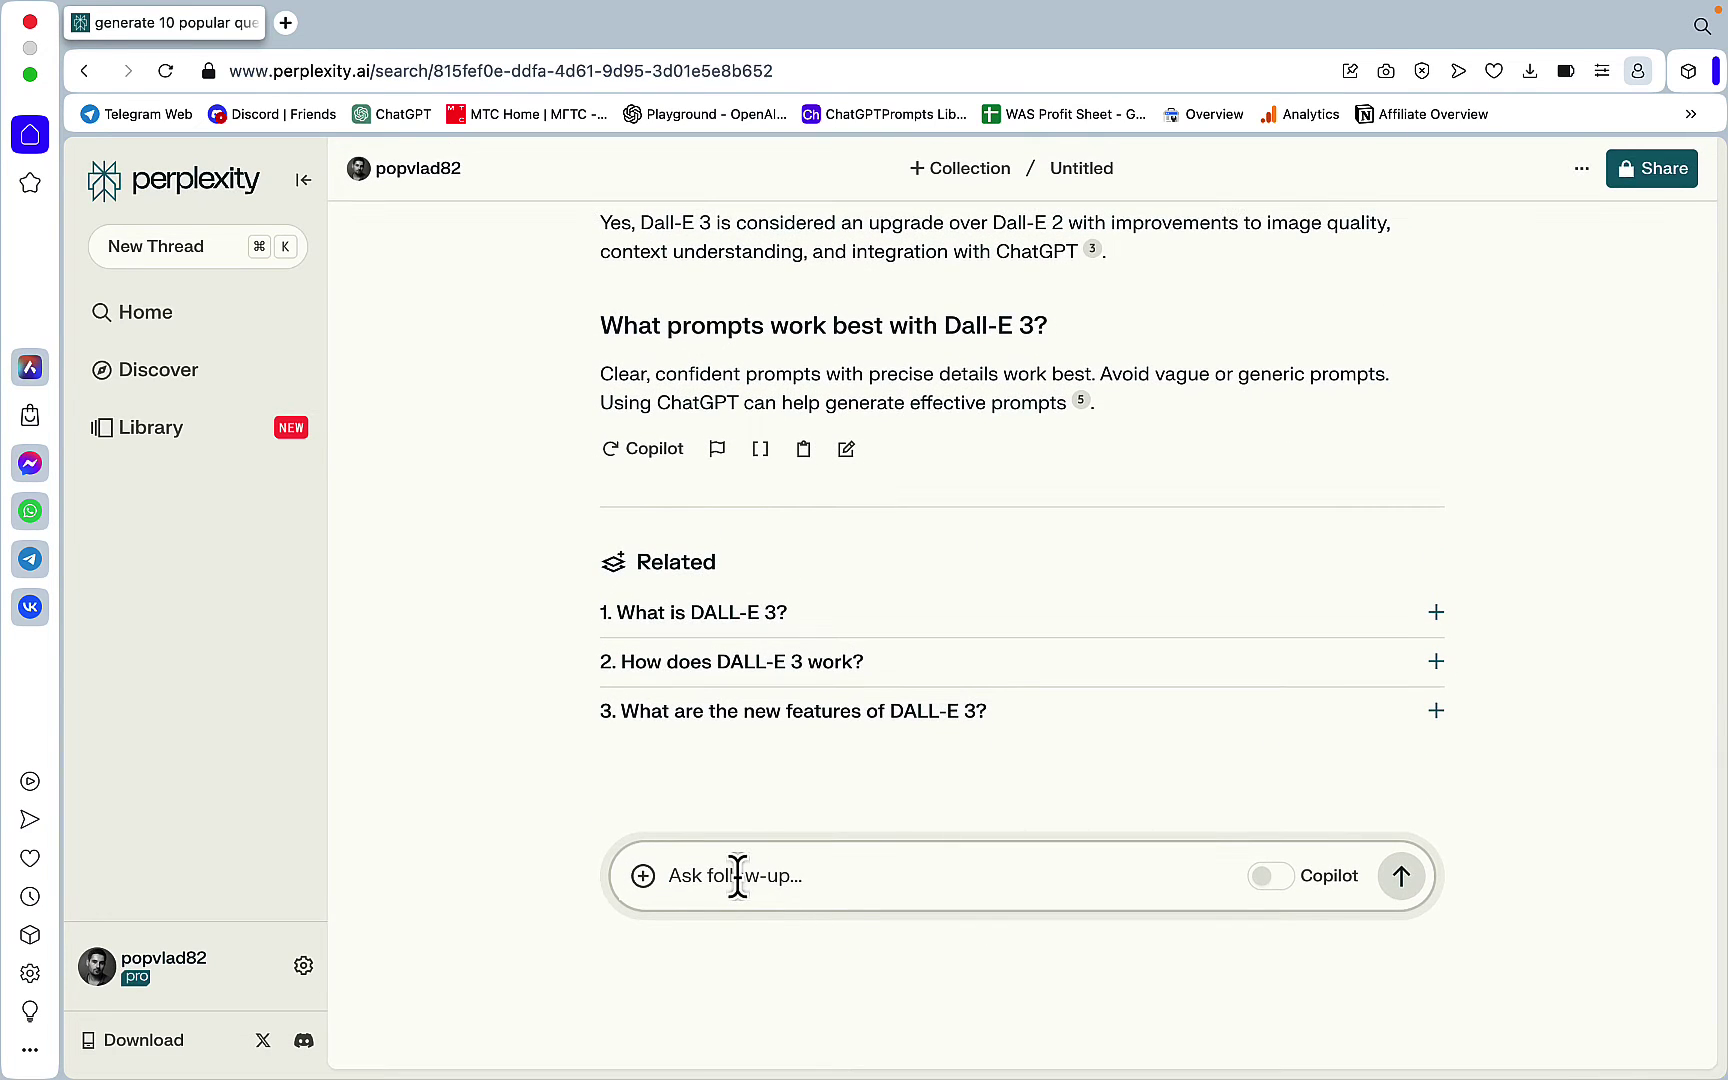
Step: Paste the 1000-word markdown article prompt for the first question into the follow-up box
{"action": "type", "text": "take the 1st question from the list and write a 1000 word article using markdown formatting, bolded words, lists and tables where applicable. Do not overuse them."}
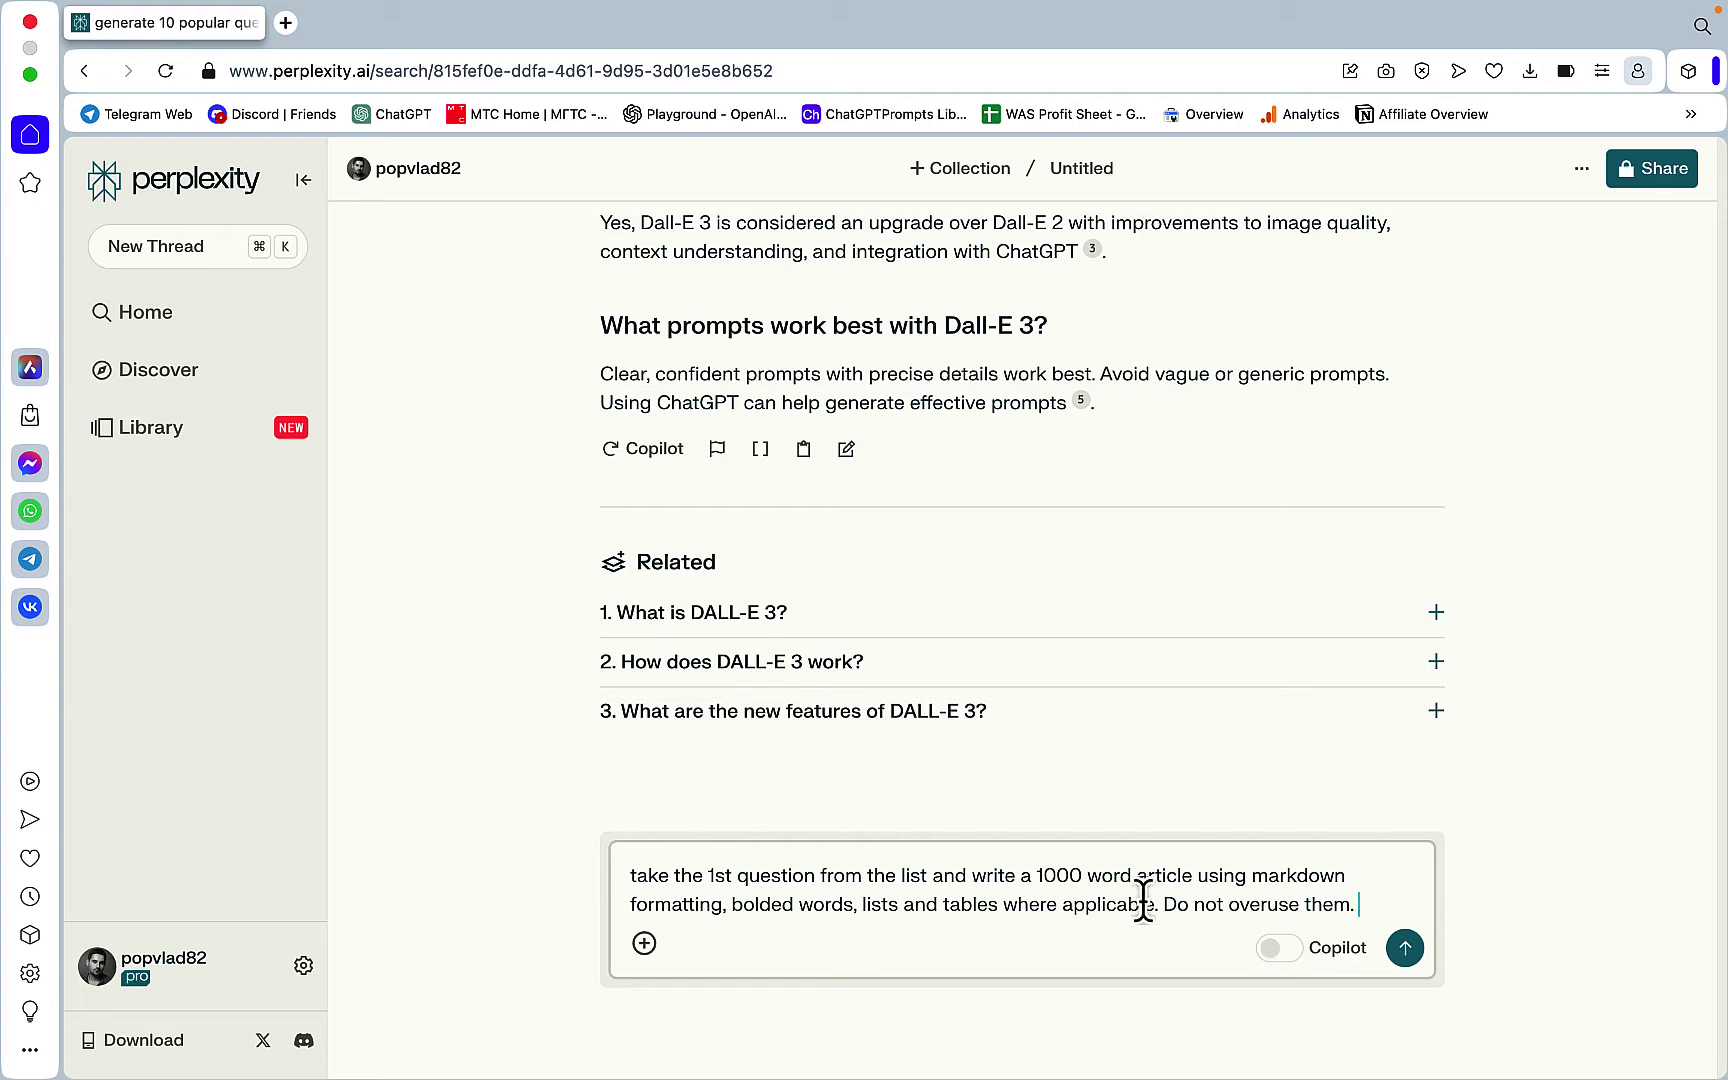
{"action": "left_click_drag", "start_coordinate": [1157, 905], "coordinate": [1356, 904]}
{"action": "scroll", "coordinate": [1240, 705], "scroll_direction": "up", "scroll_amount": 15}
{"action": "scroll", "coordinate": [1207, 710], "scroll_direction": "down", "scroll_amount": 2}
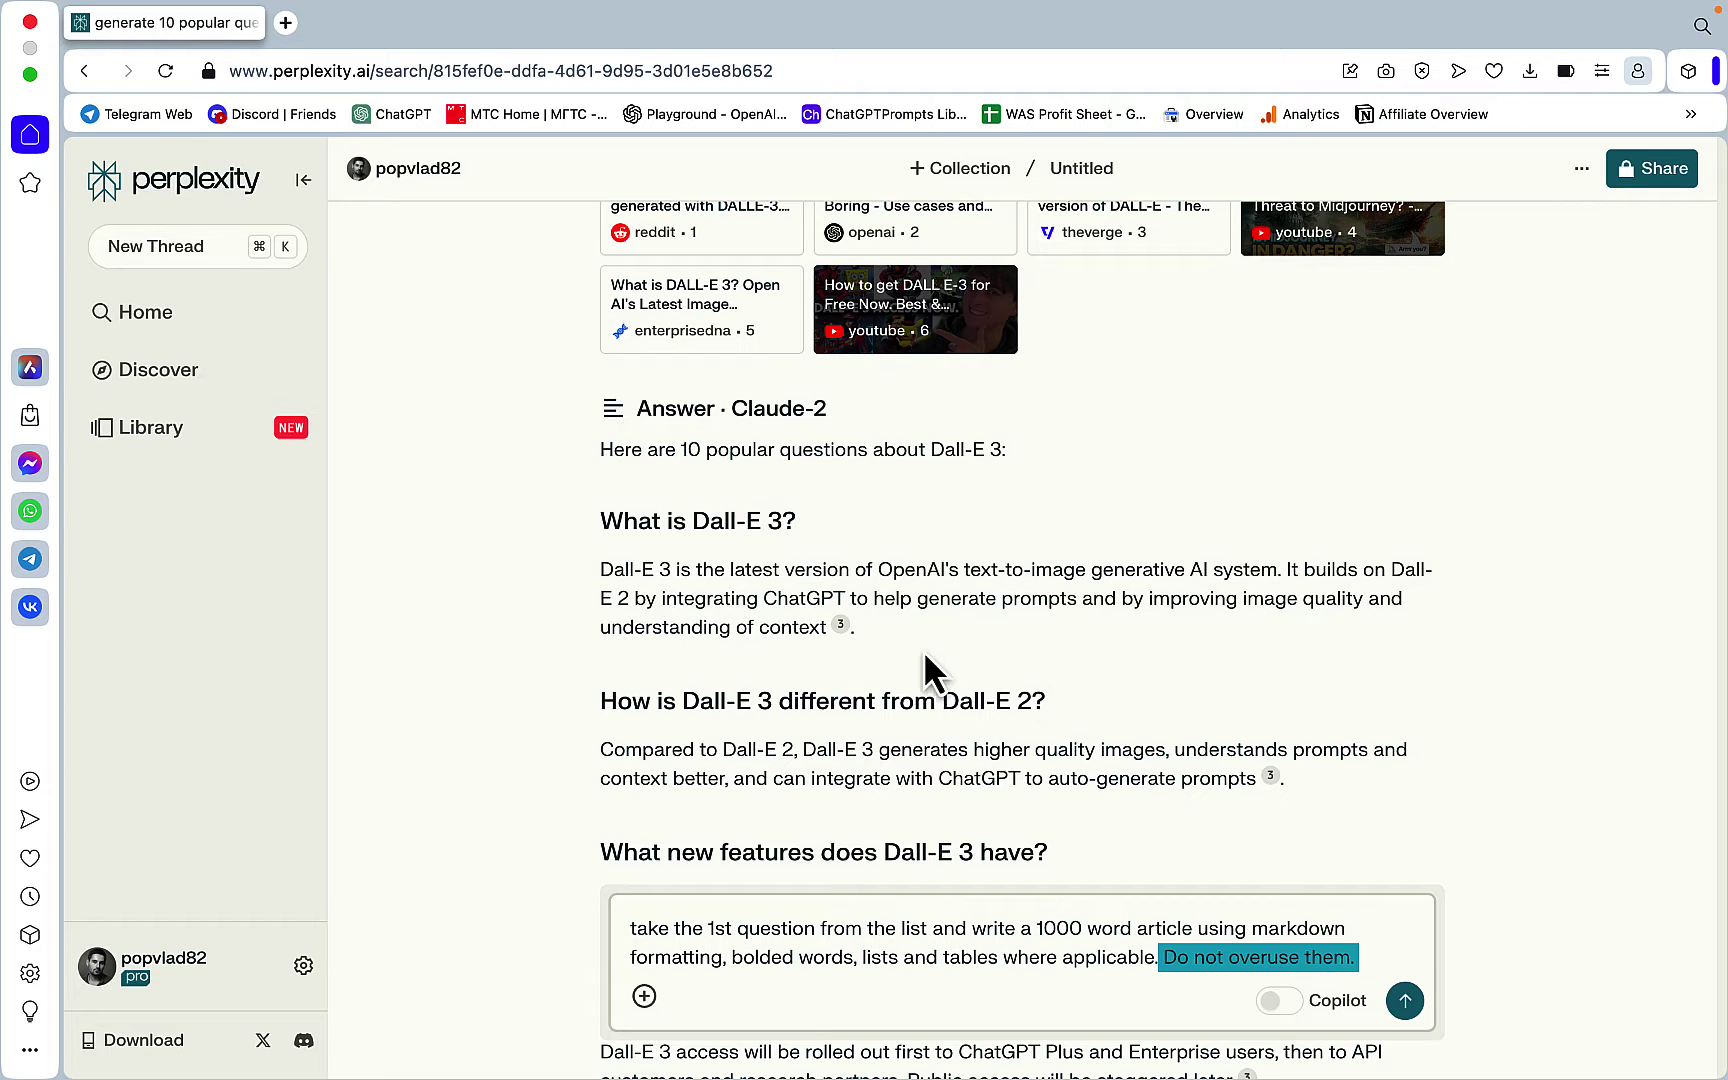
{"action": "scroll", "coordinate": [645, 527], "scroll_direction": "down", "scroll_amount": 3}
{"action": "scroll", "coordinate": [645, 527], "scroll_direction": "down", "scroll_amount": 3}
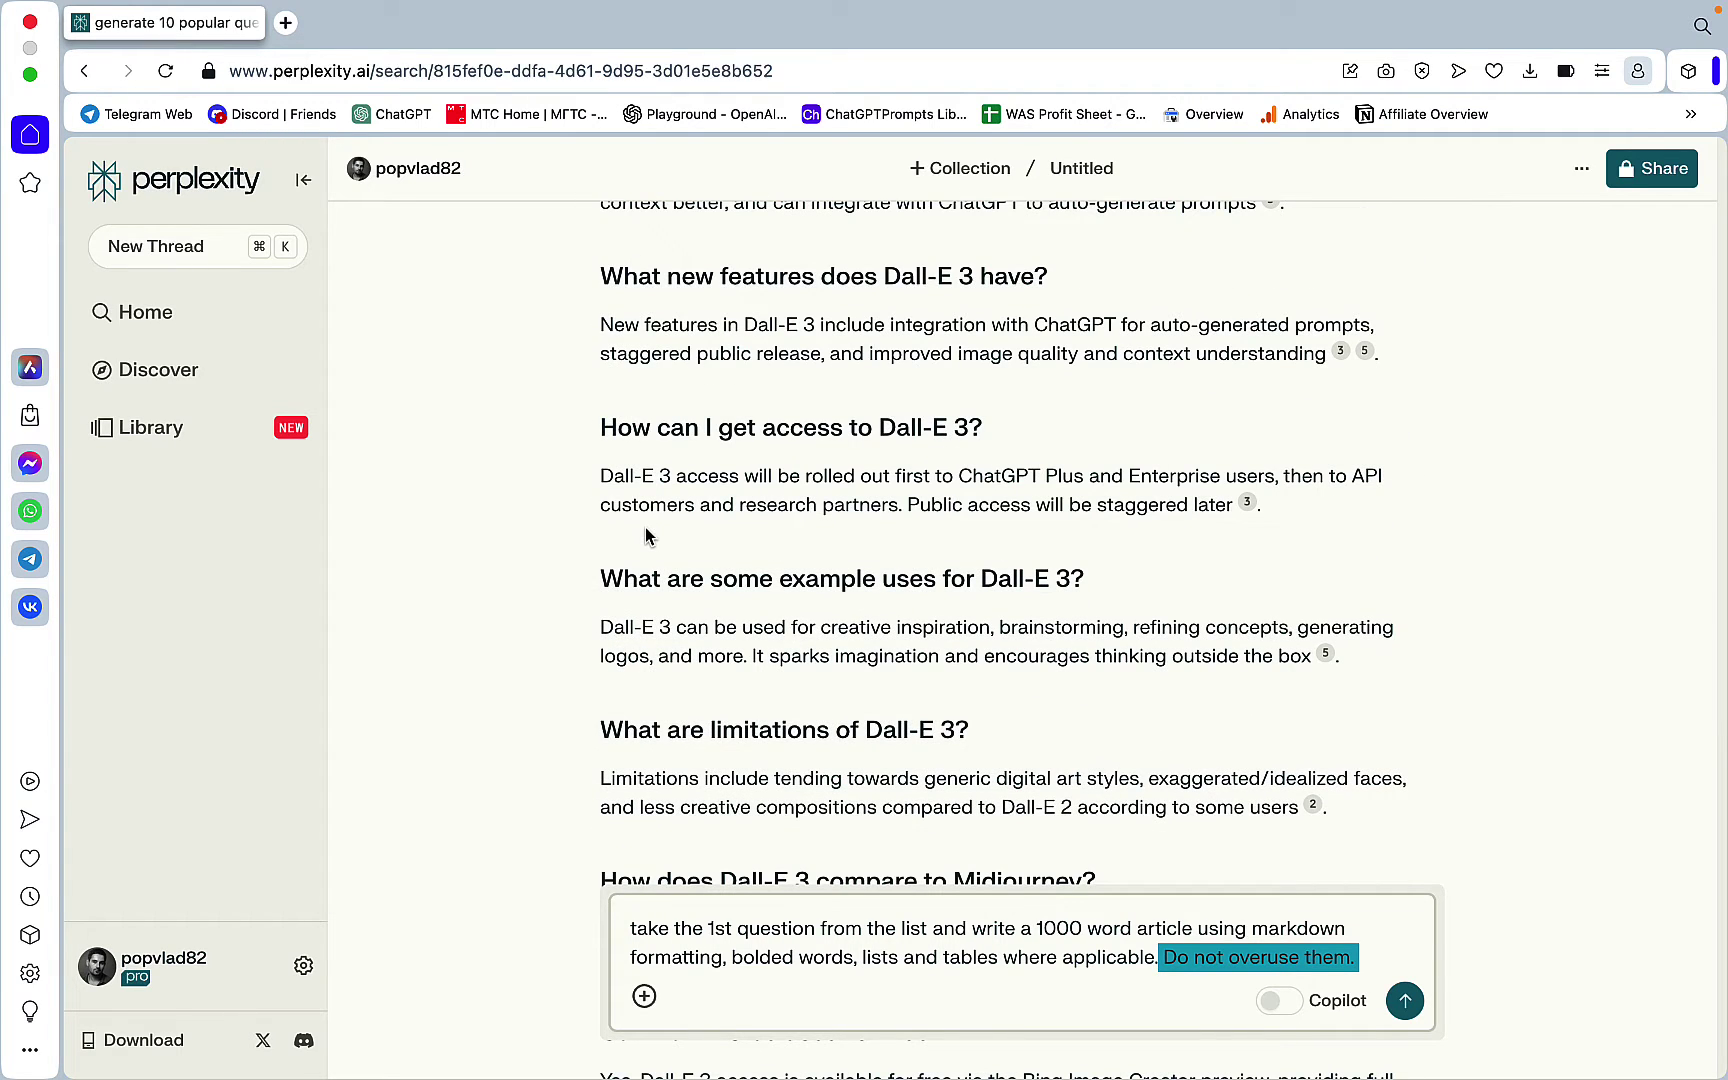
{"action": "scroll", "coordinate": [645, 526], "scroll_direction": "down", "scroll_amount": 5}
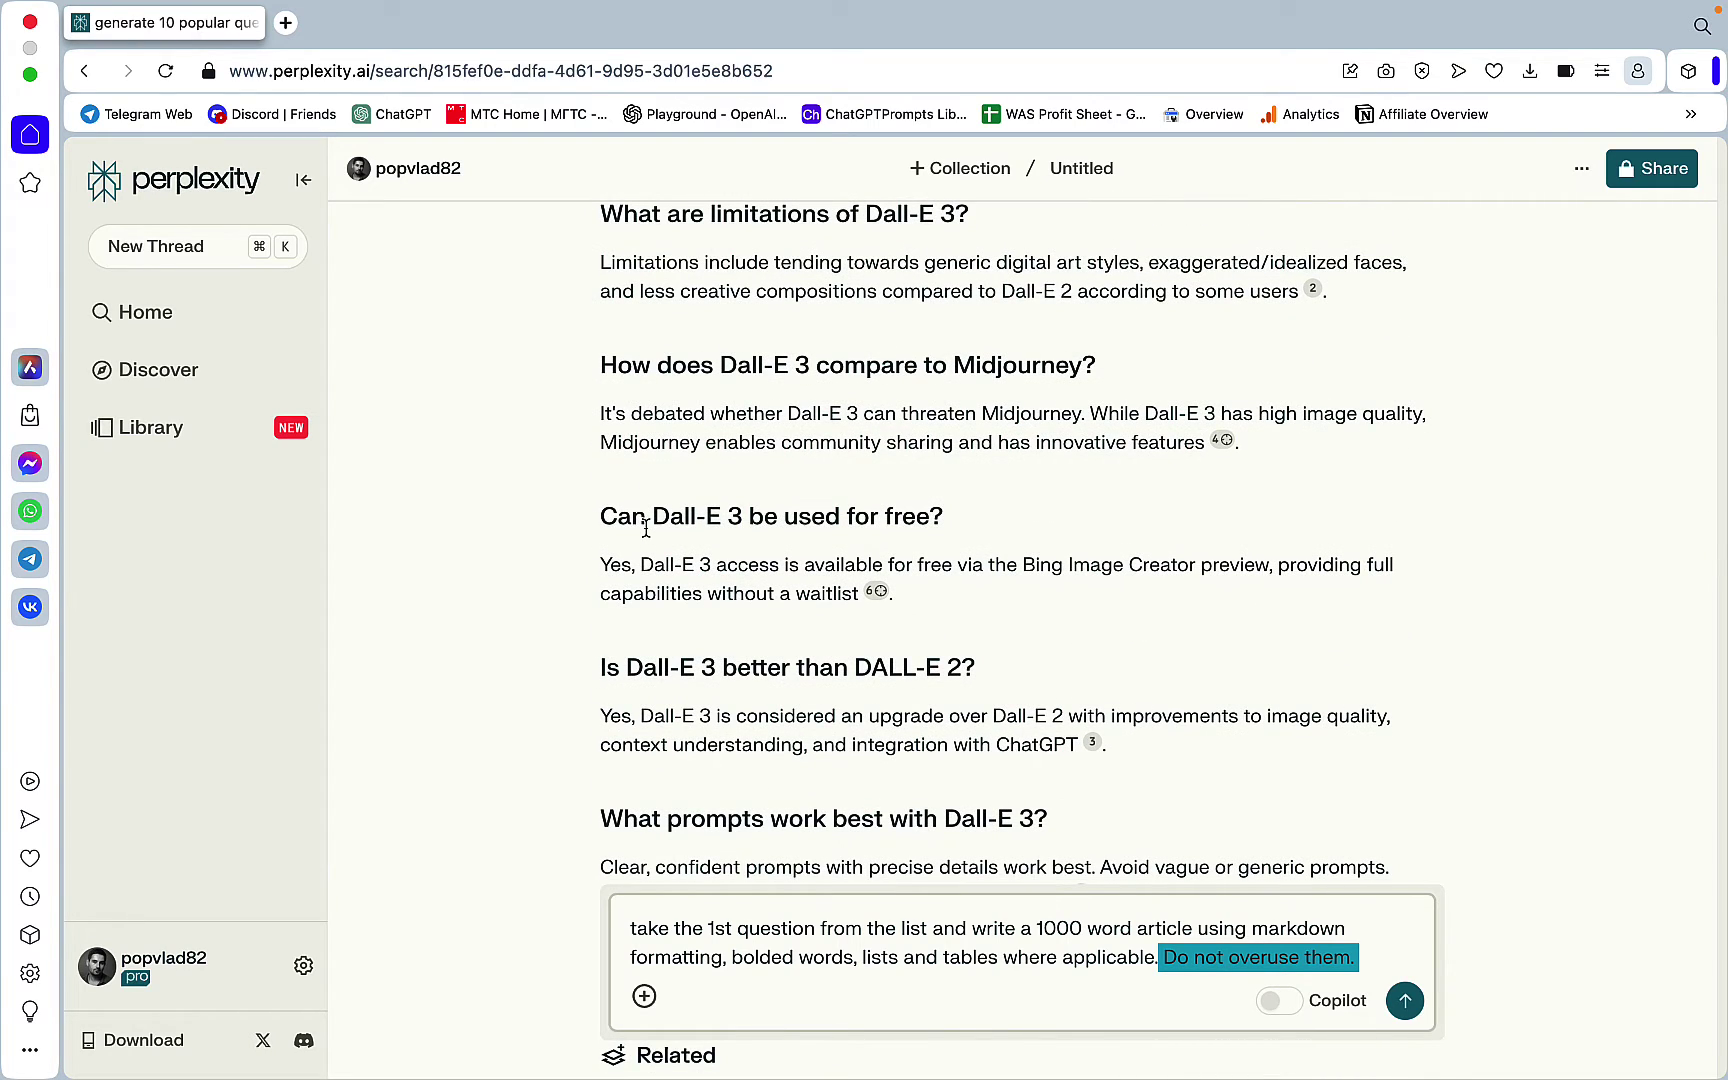
{"action": "scroll", "coordinate": [645, 527], "scroll_direction": "down", "scroll_amount": 4}
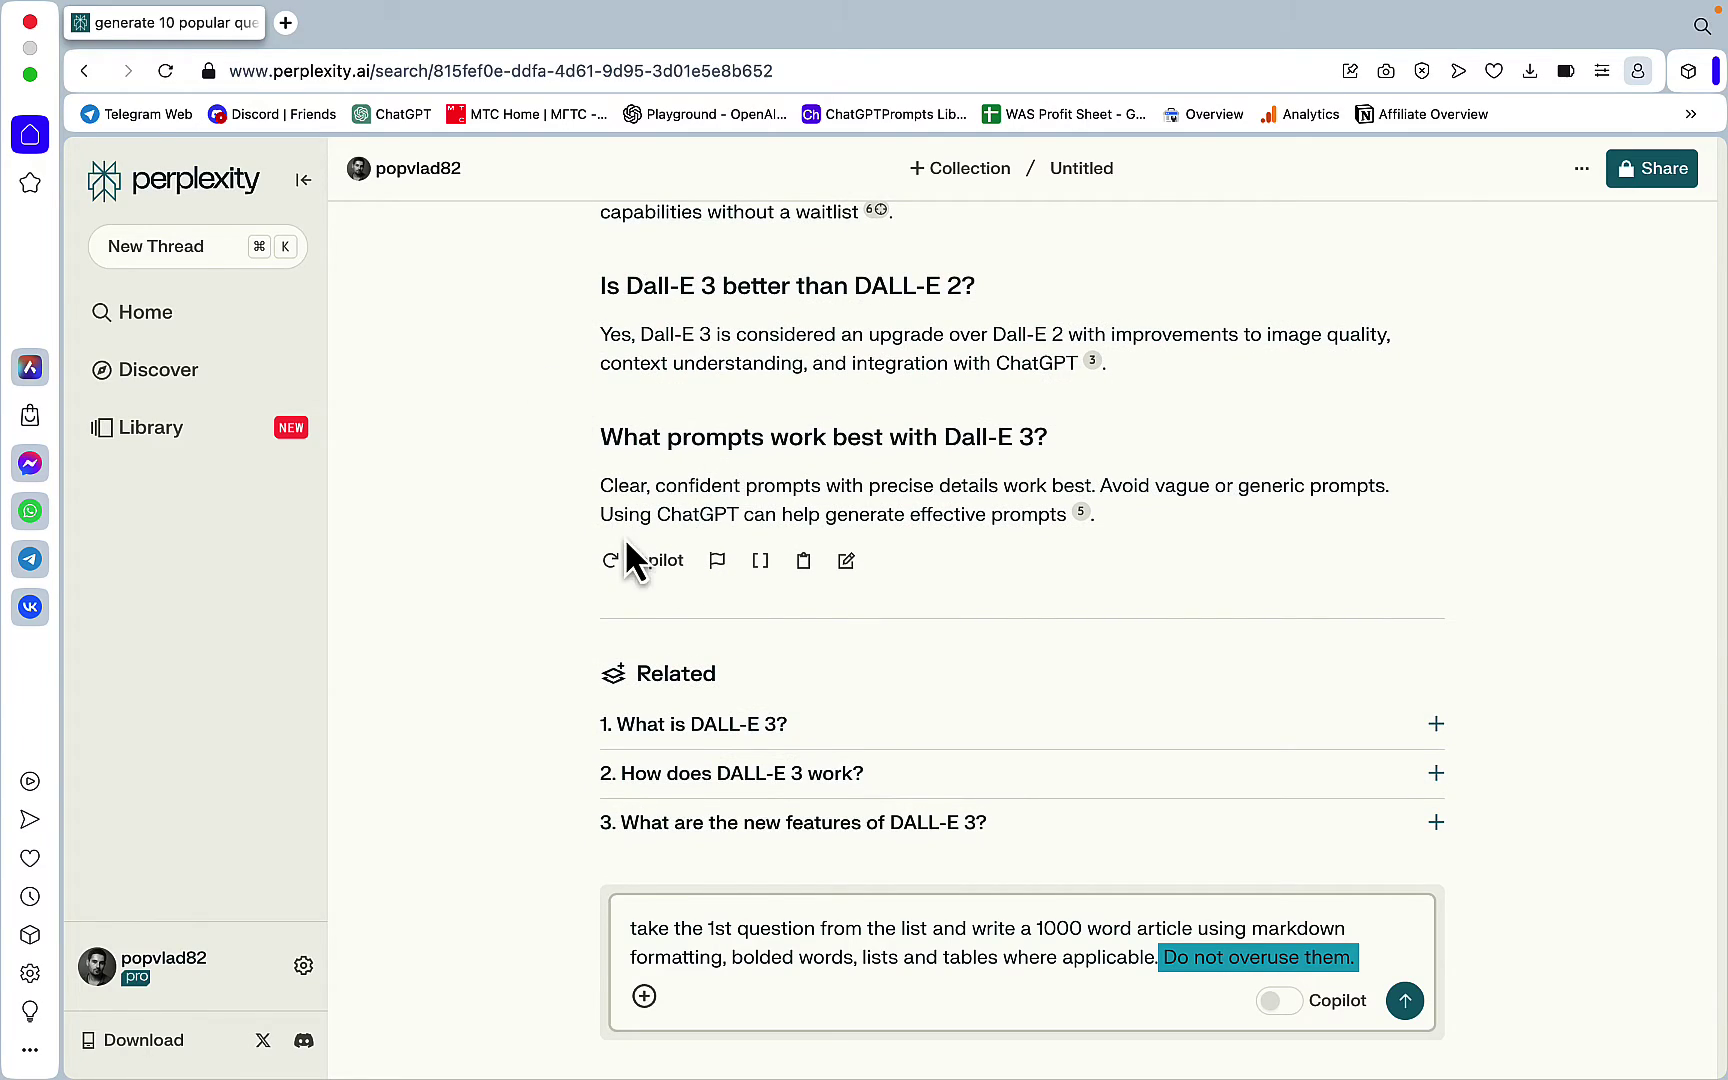
{"action": "scroll", "coordinate": [626, 545], "scroll_direction": "up", "scroll_amount": 6}
Step: Open a new tab and enter the markdowntohtml.com address
{"action": "left_click", "coordinate": [285, 23]}
{"action": "type", "text": "ma"}
{"action": "key", "text": "Right"}
Step: Load the markdowntohtml.com converter, then send the 'What is Dall-E 3?' article request in Perplexity and review it
{"action": "key", "text": "Return"}
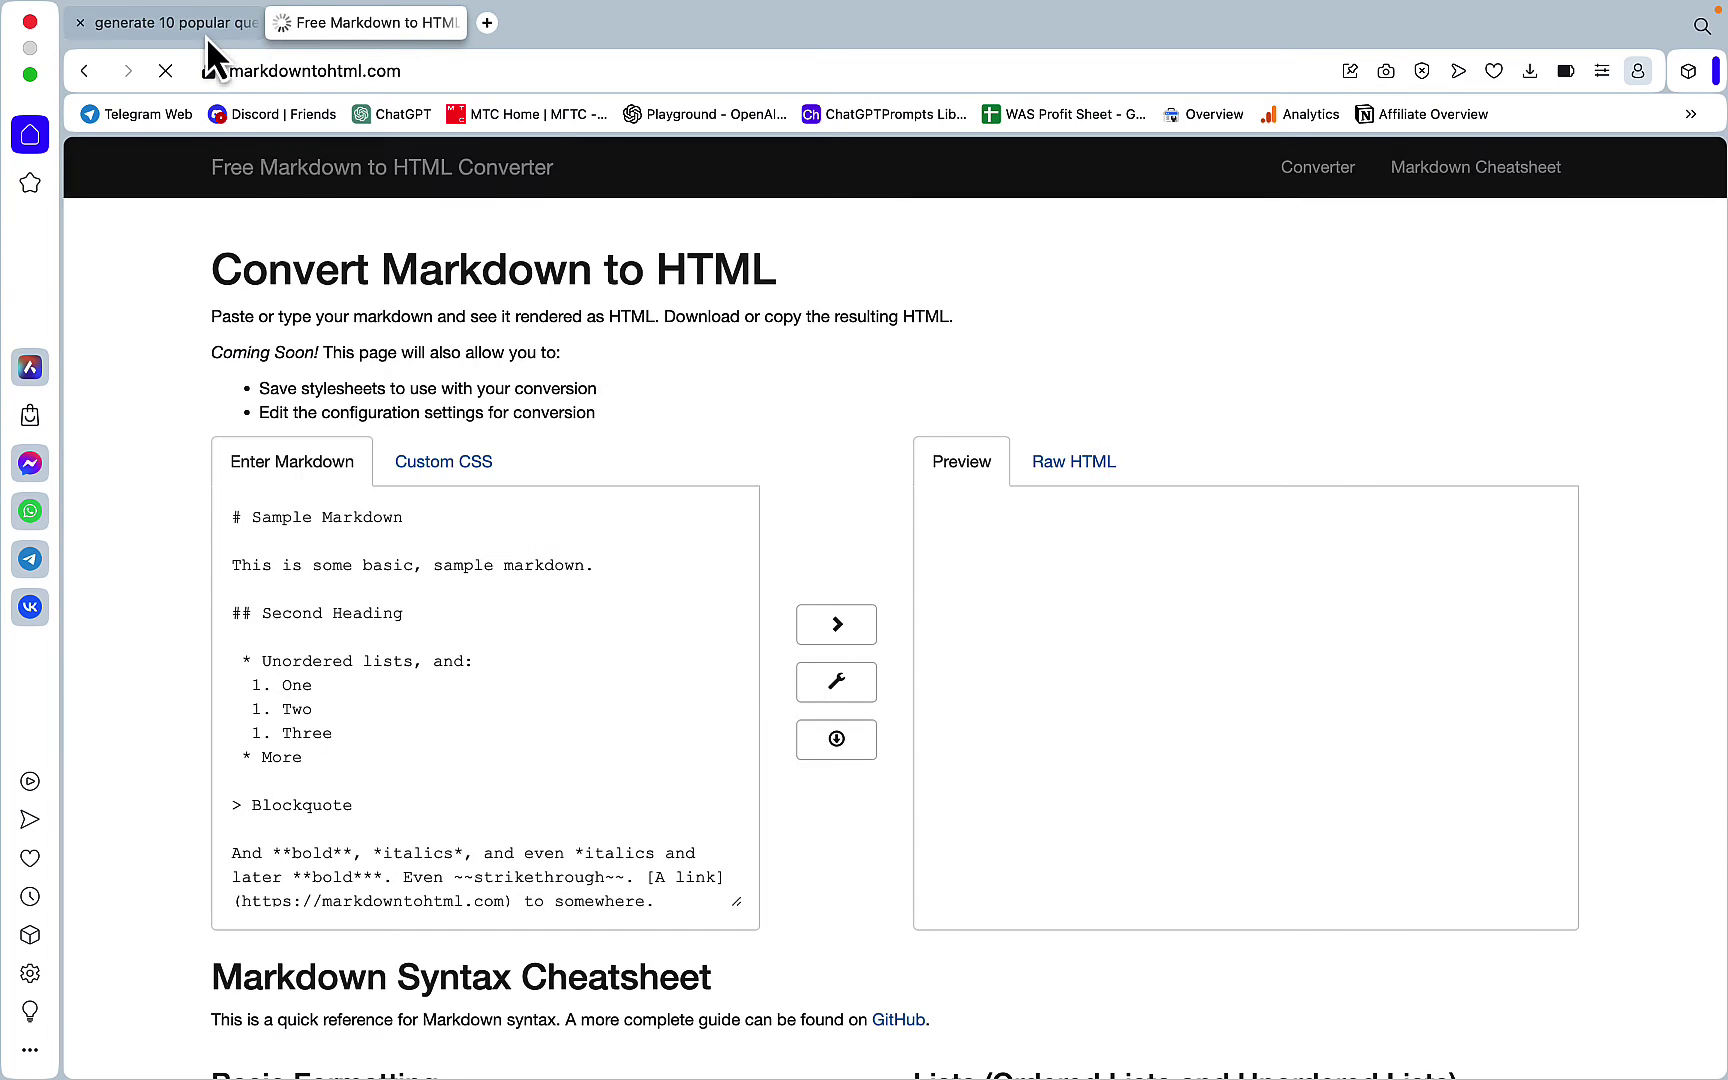
{"action": "left_click", "coordinate": [205, 30]}
{"action": "scroll", "coordinate": [825, 950], "scroll_direction": "down", "scroll_amount": 2}
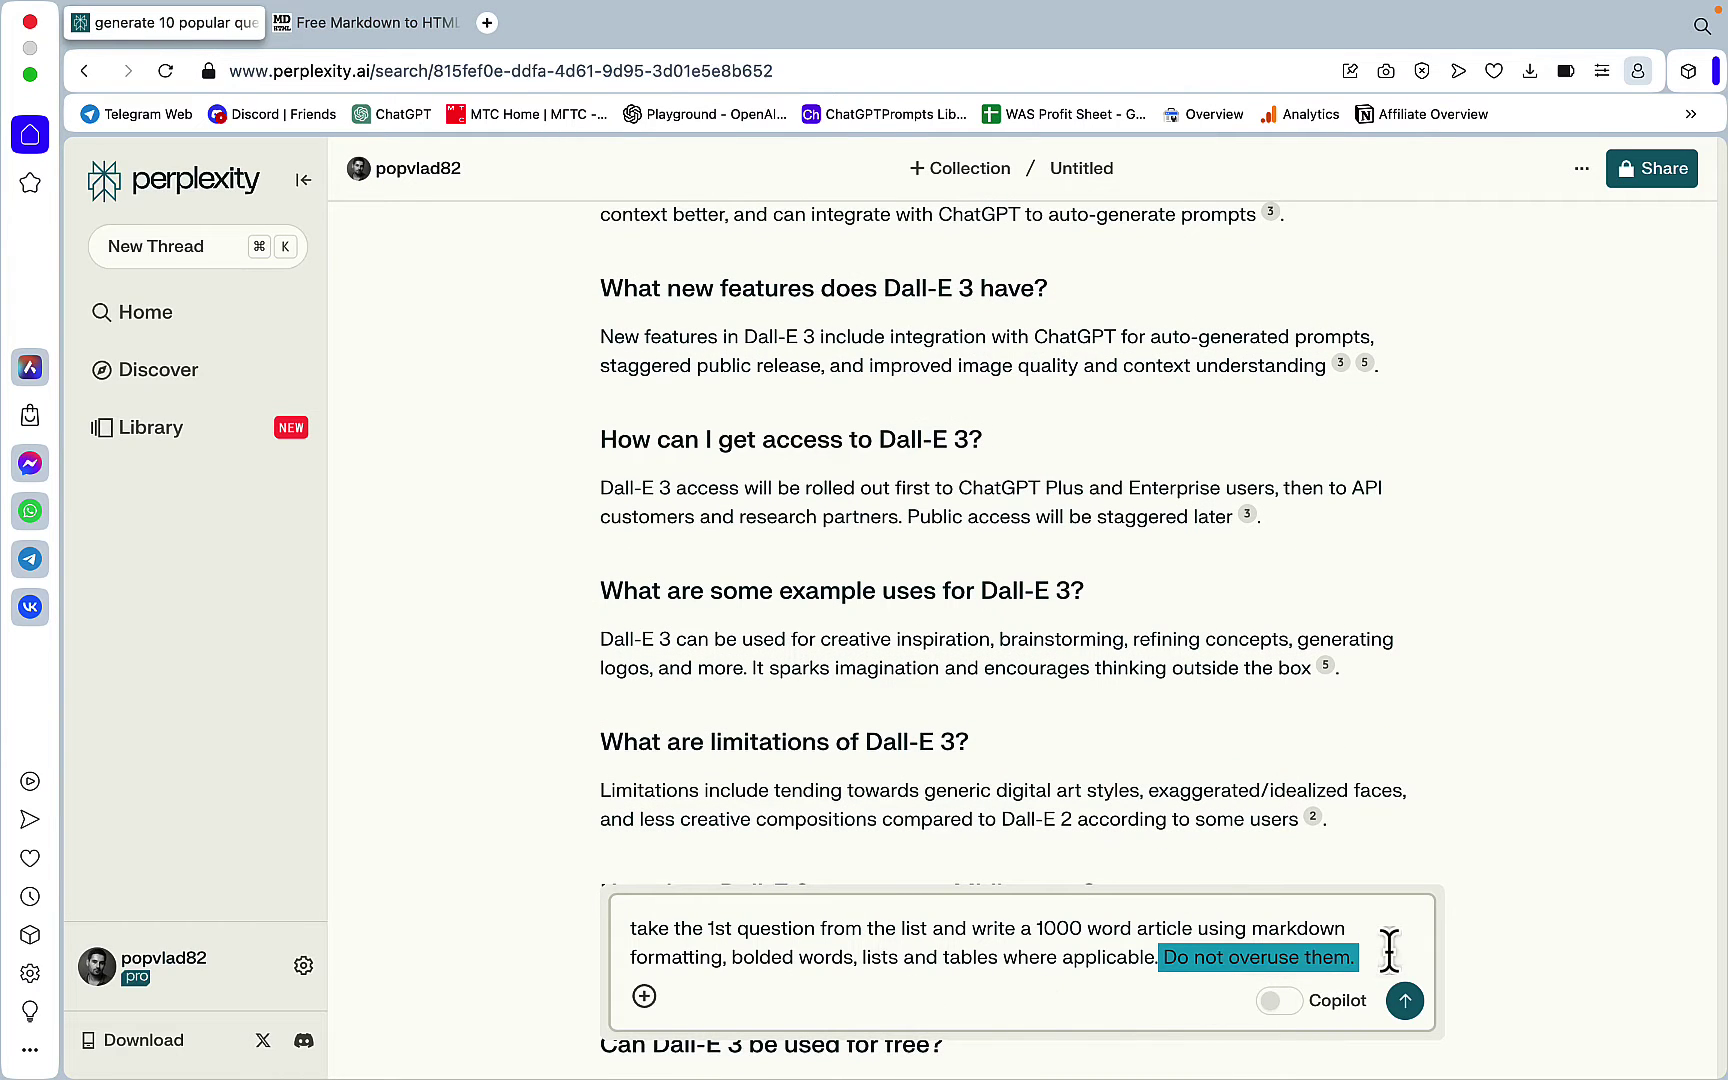
{"action": "key", "text": "Return"}
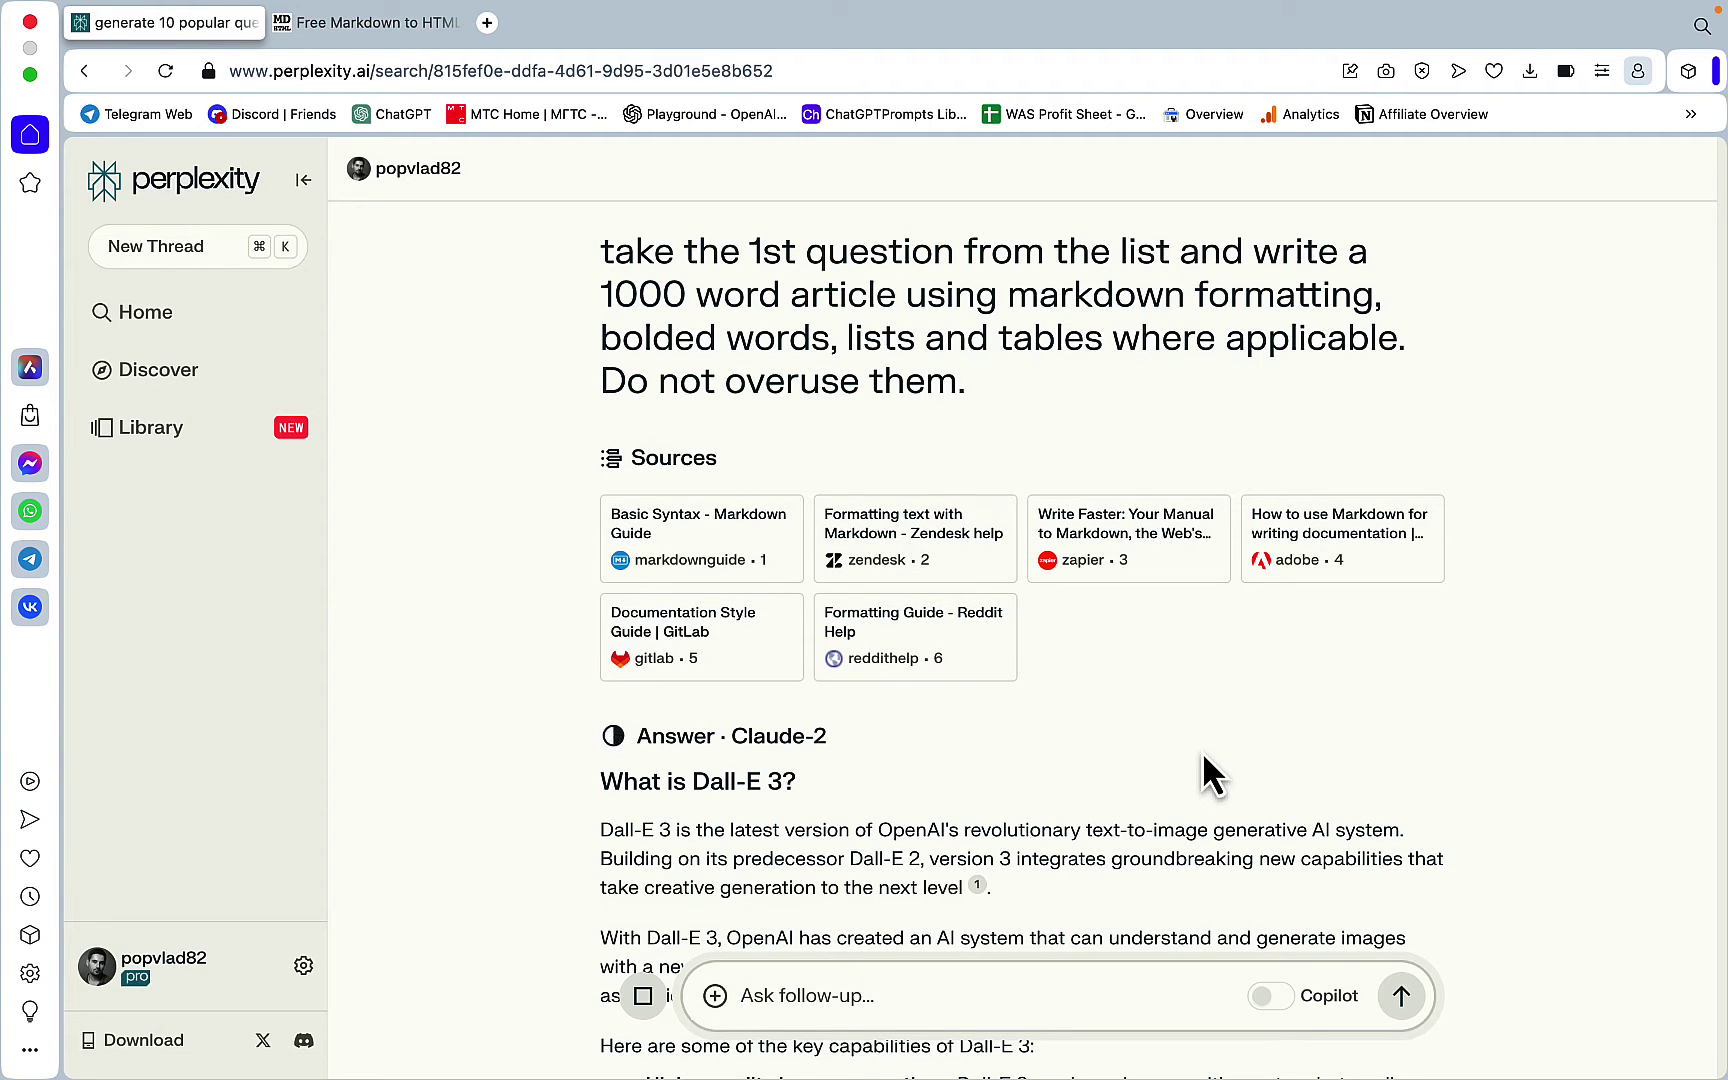
{"action": "scroll", "coordinate": [1202, 751], "scroll_direction": "down", "scroll_amount": 7}
{"action": "scroll", "coordinate": [1202, 751], "scroll_direction": "up", "scroll_amount": 4}
{"action": "scroll", "coordinate": [1202, 751], "scroll_direction": "up", "scroll_amount": 1}
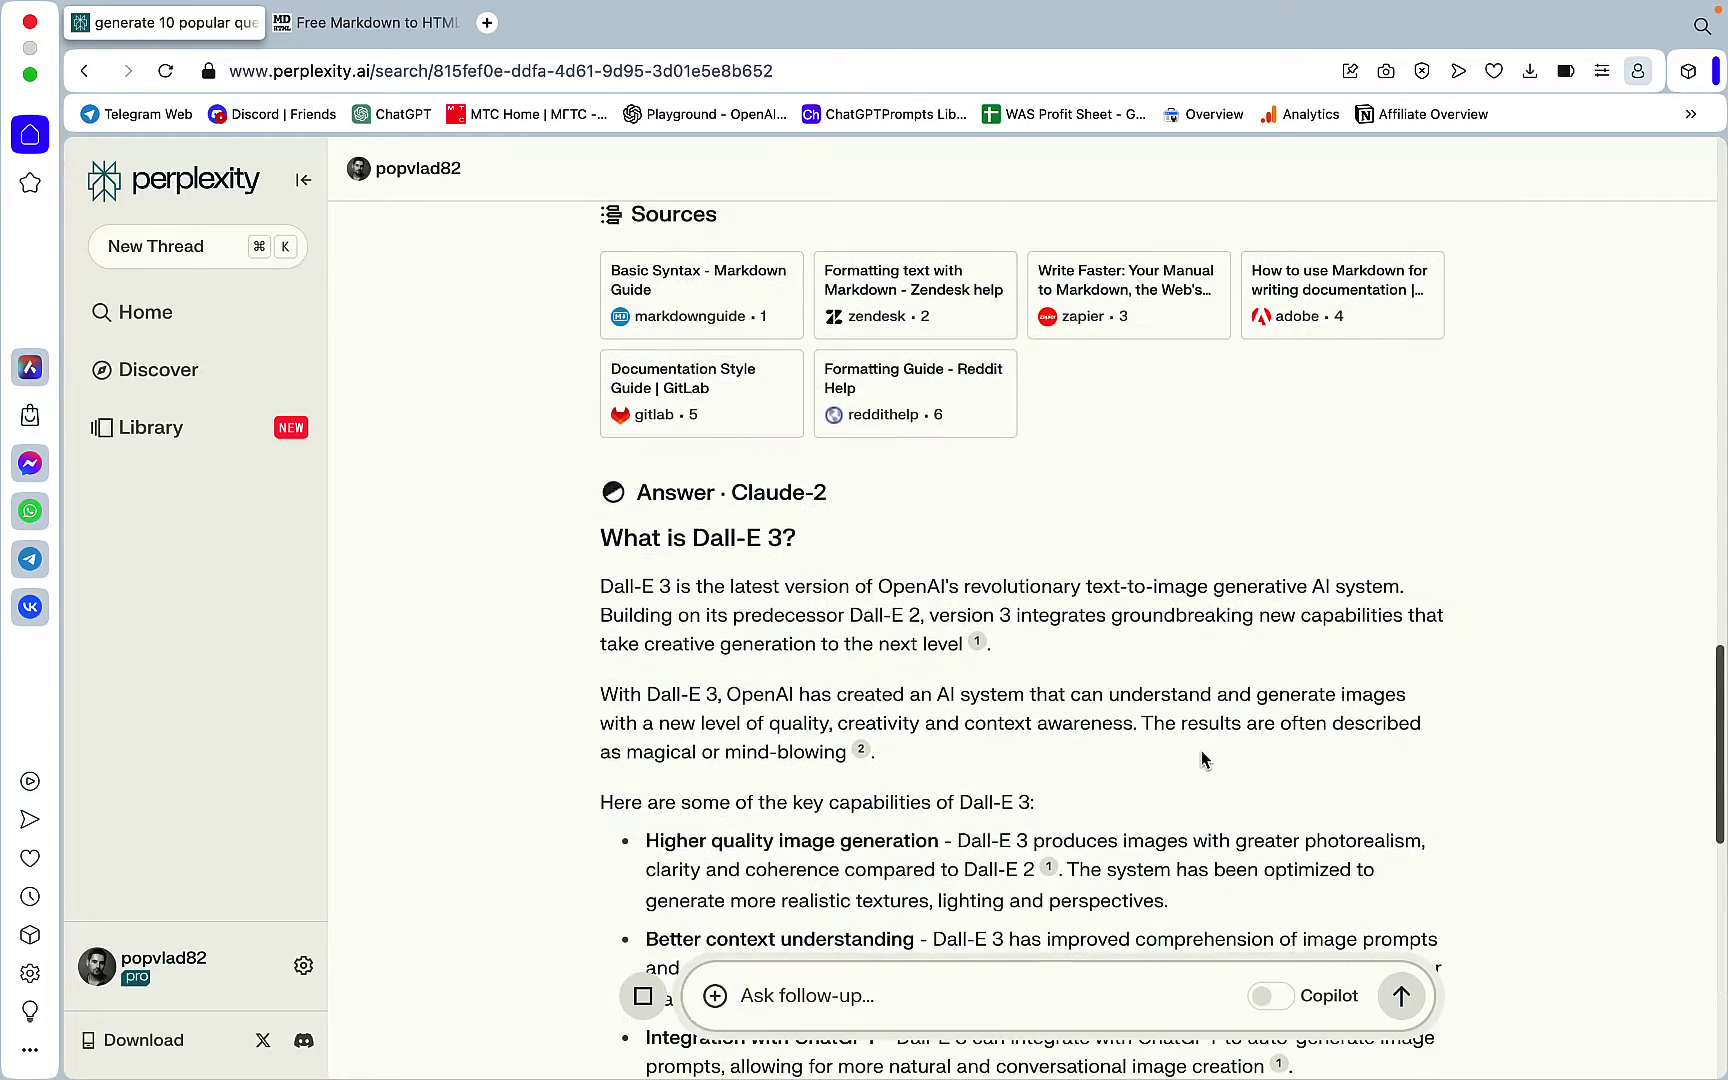
{"action": "scroll", "coordinate": [539, 595], "scroll_direction": "up", "scroll_amount": 15}
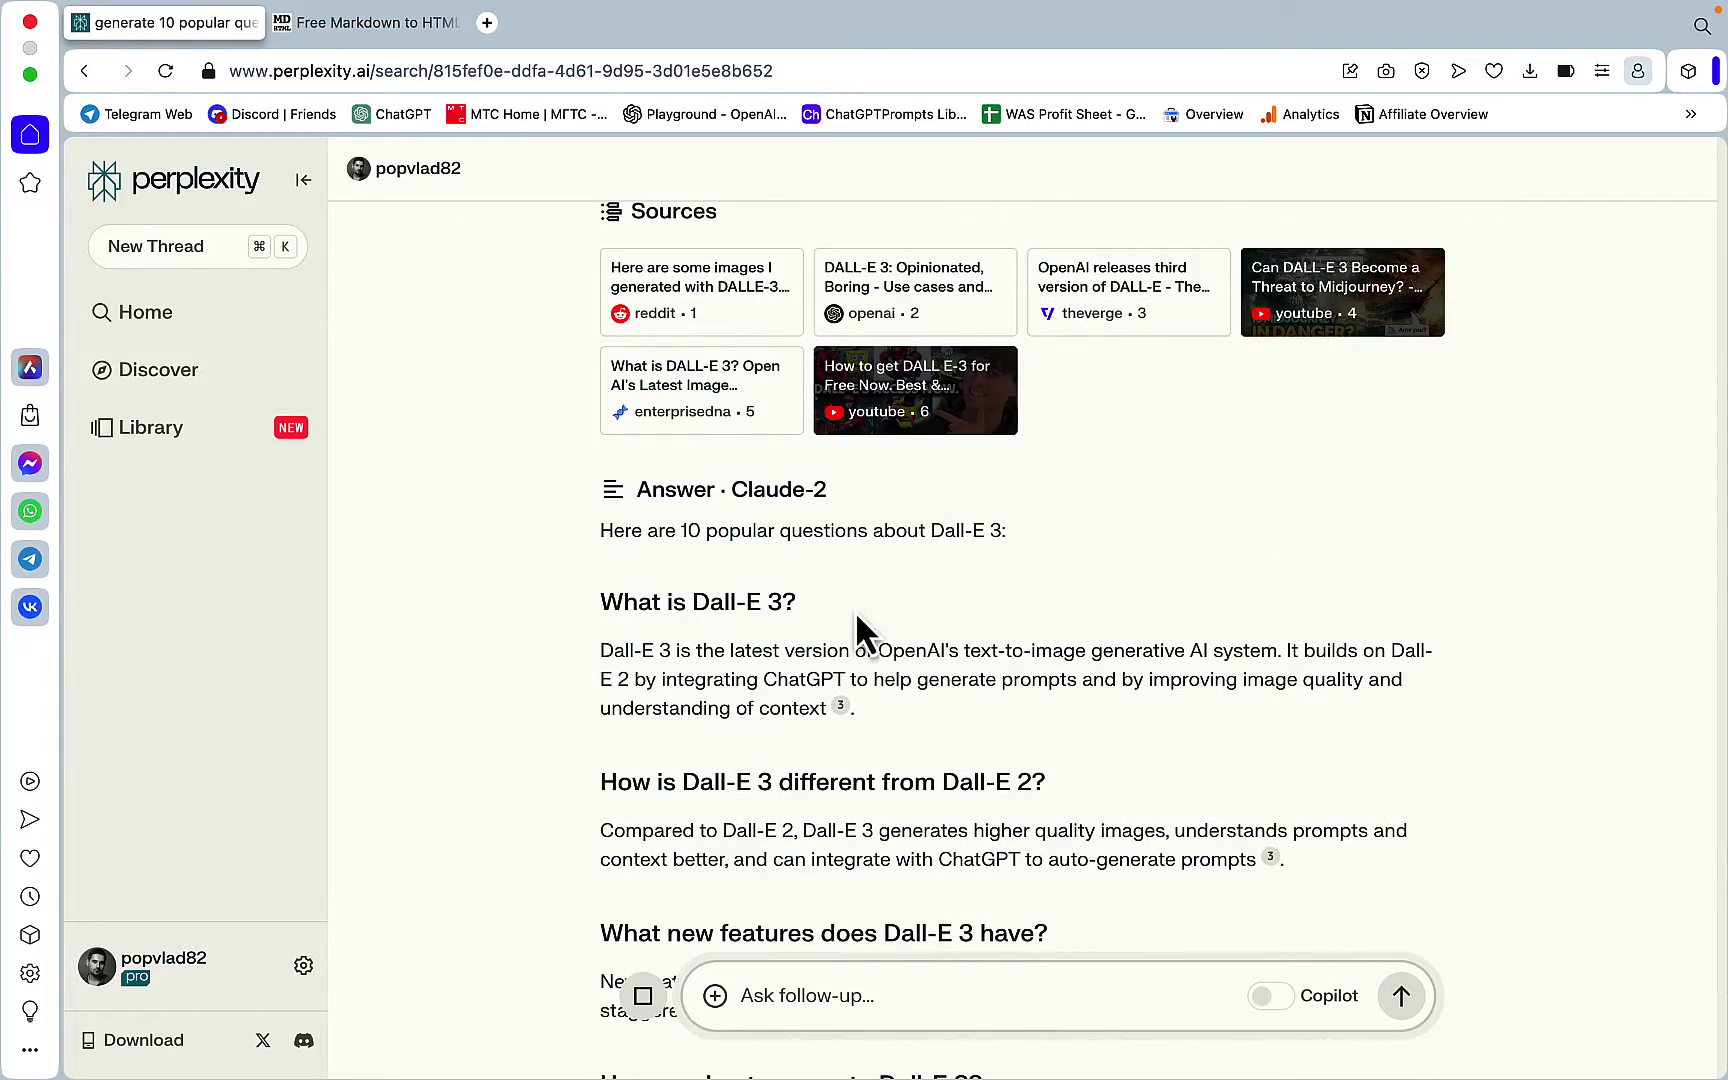
{"action": "scroll", "coordinate": [960, 630], "scroll_direction": "down", "scroll_amount": 15}
{"action": "scroll", "coordinate": [981, 649], "scroll_direction": "up", "scroll_amount": 8}
{"action": "scroll", "coordinate": [981, 660], "scroll_direction": "down", "scroll_amount": 10}
{"action": "scroll", "coordinate": [987, 663], "scroll_direction": "up", "scroll_amount": 3}
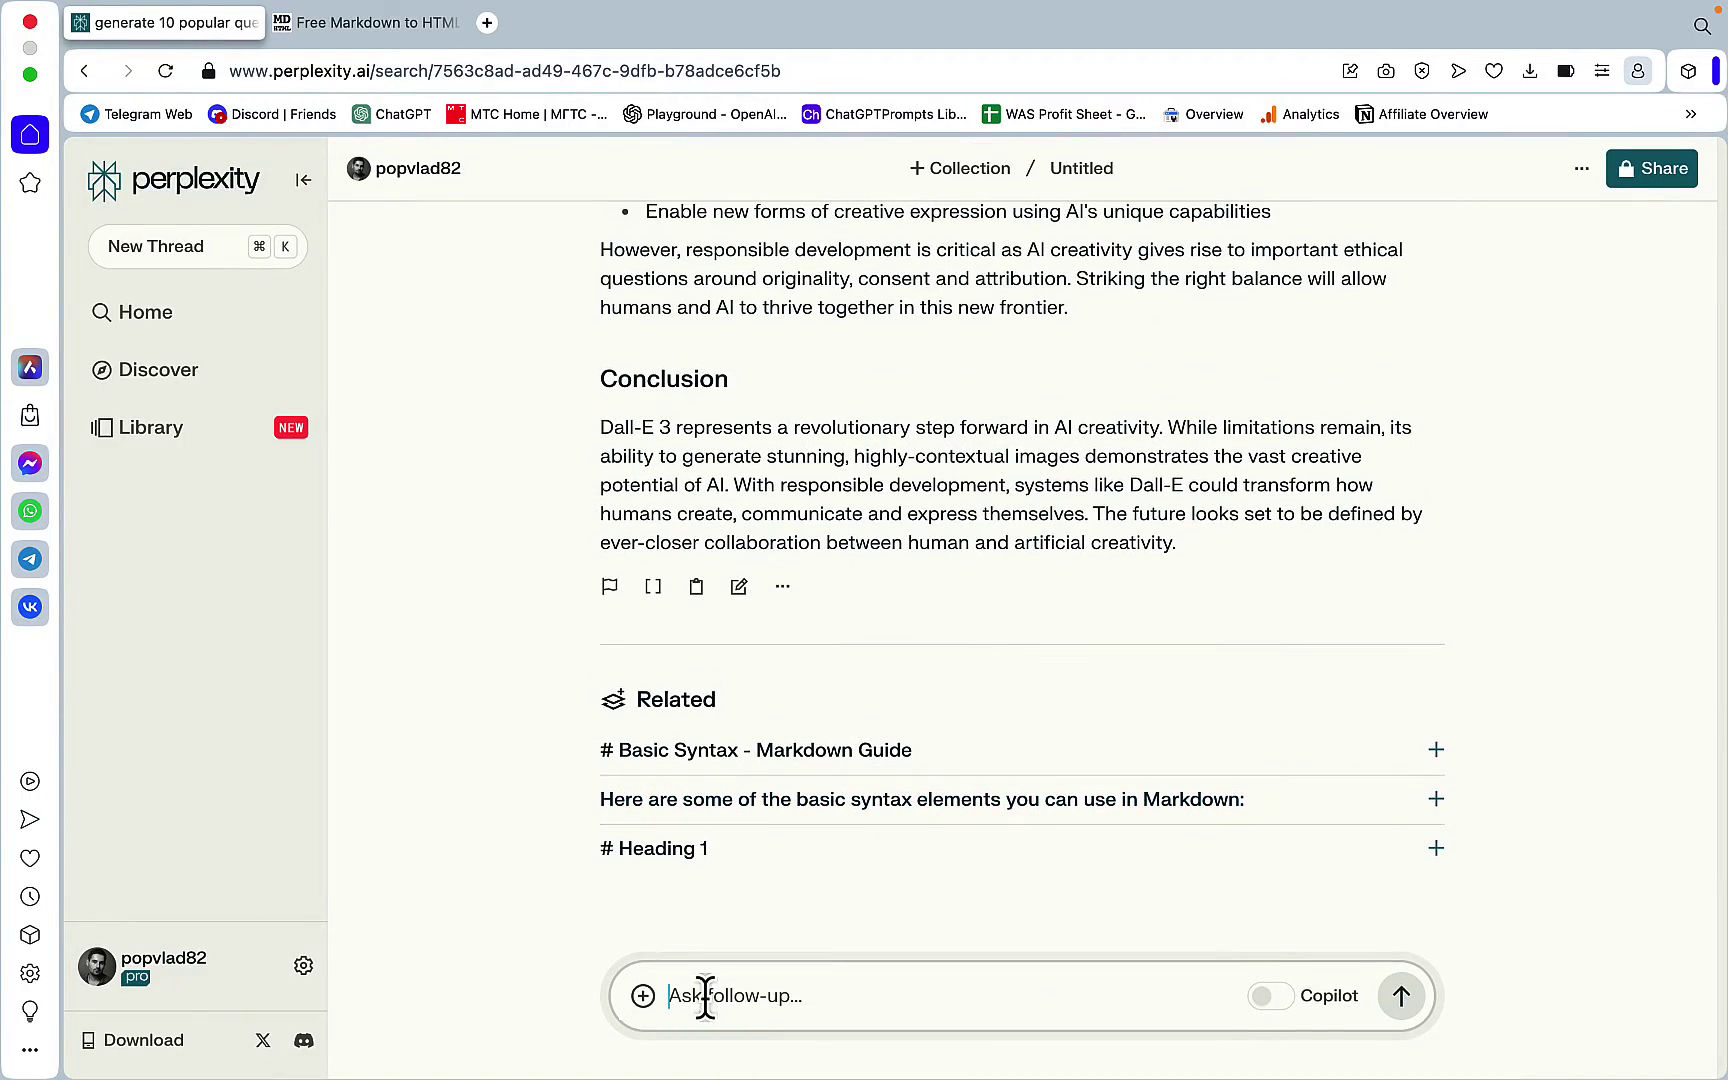
Step: Paste the article prompt again with '1st' changed to '2d' and submit it
{"action": "type", "text": "take the 1st question from the list and write a 1000 word article using markdown formatting, bolded words, lists and tables where applicable. Do not overuse them."}
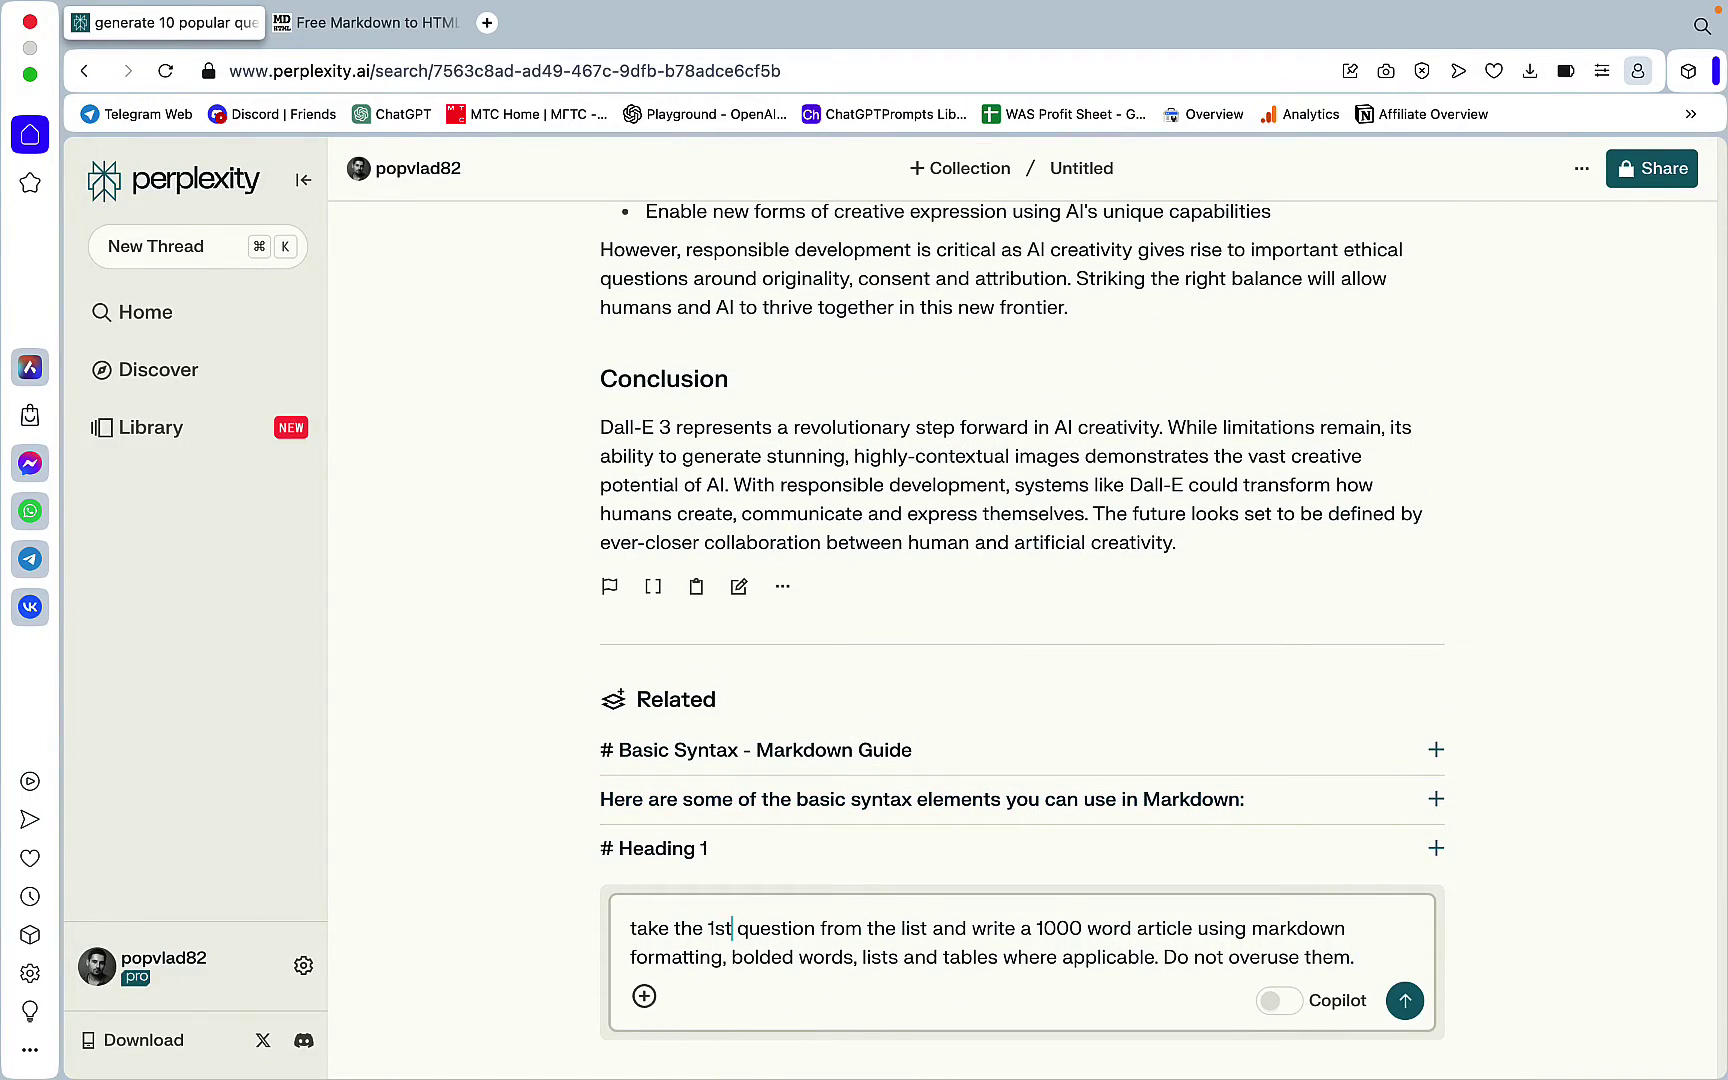
{"action": "key", "text": "BackSpace"}
{"action": "key", "text": "BackSpace"}
{"action": "key", "text": "BackSpace"}
{"action": "type", "text": "2d"}
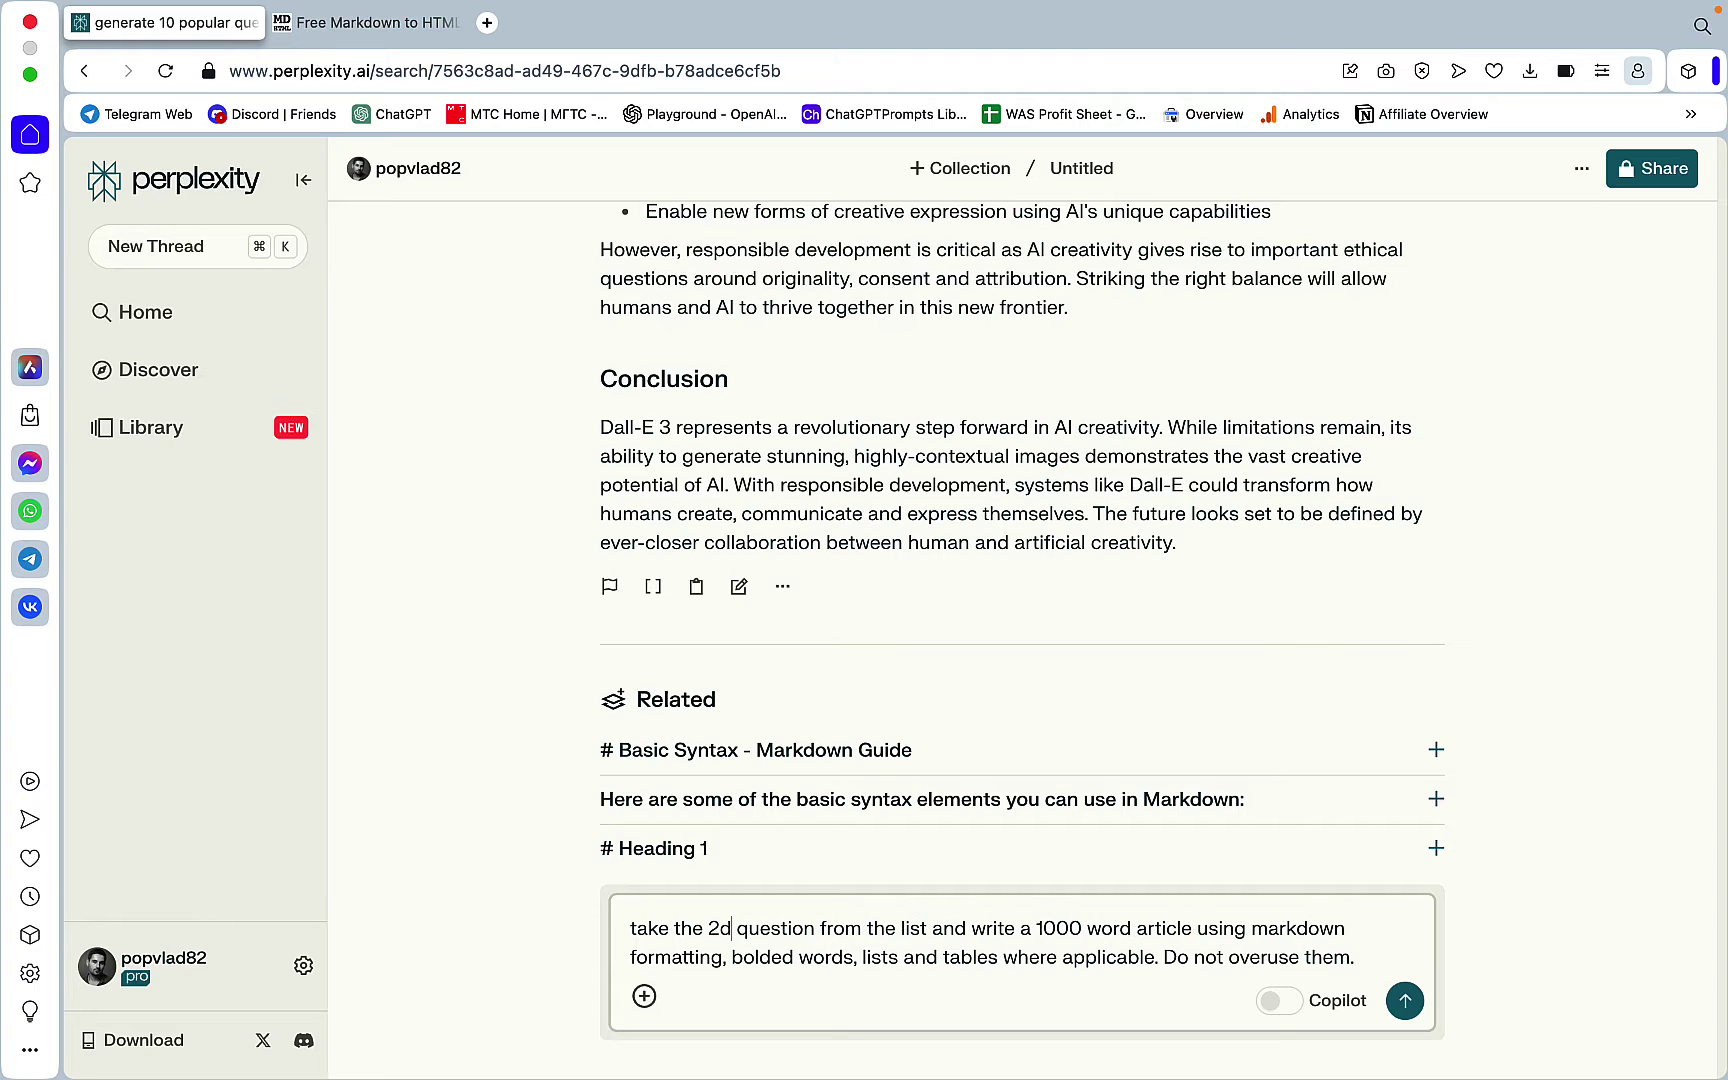
{"action": "key", "text": "Return"}
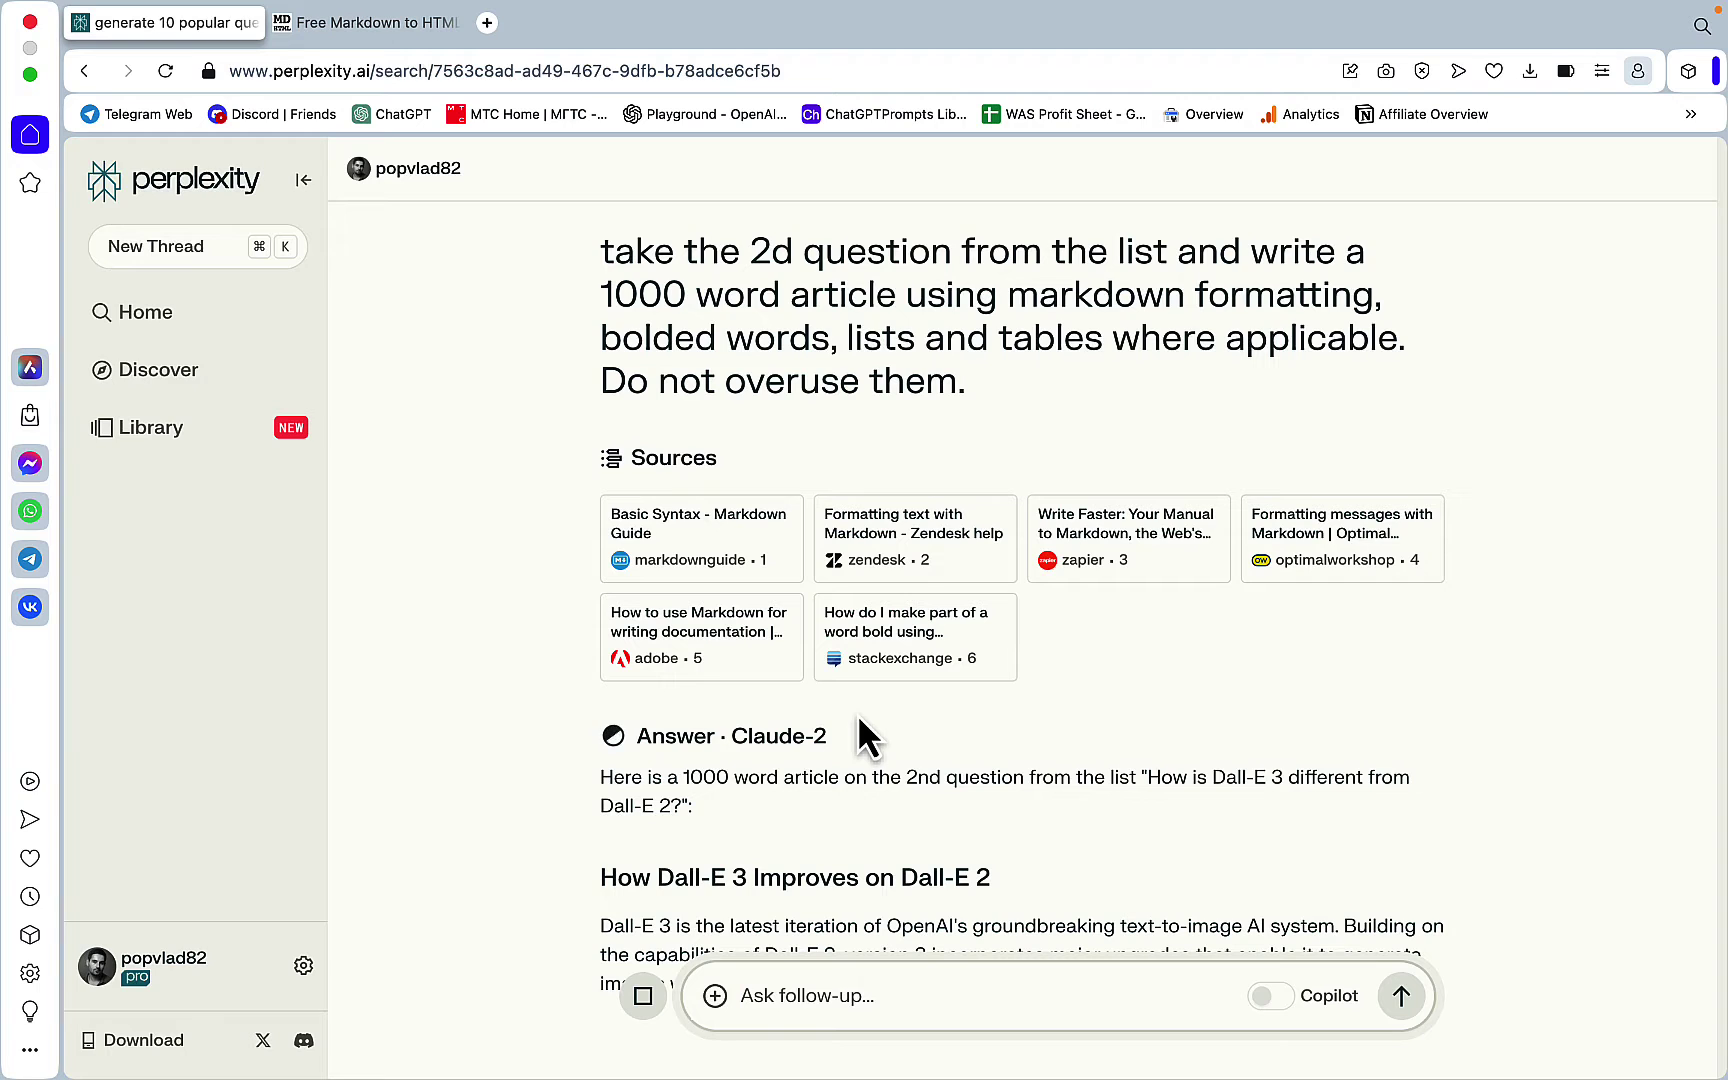
{"action": "scroll", "coordinate": [857, 714], "scroll_direction": "down", "scroll_amount": 1}
{"action": "scroll", "coordinate": [857, 714], "scroll_direction": "down", "scroll_amount": 15}
Step: Copy the generated article and check the Markdown to HTML converter tab before returning
{"action": "left_click", "coordinate": [698, 728]}
{"action": "left_click", "coordinate": [369, 28]}
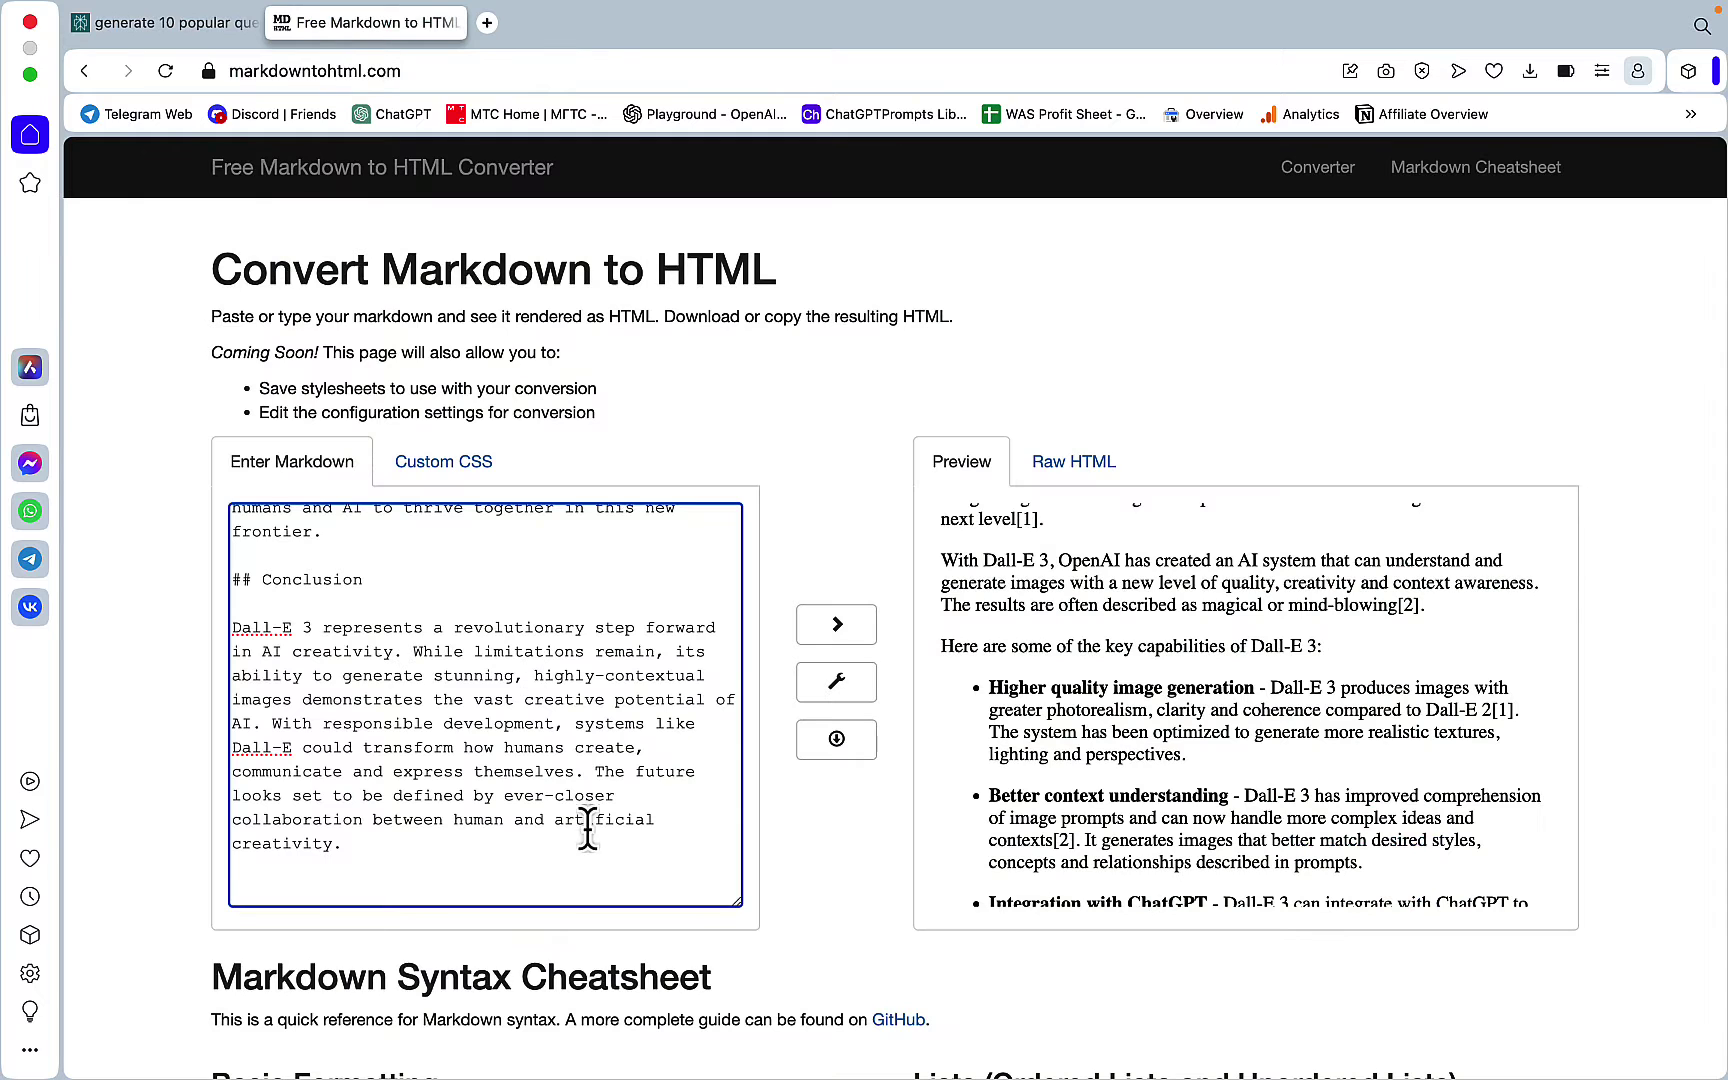
{"action": "scroll", "coordinate": [444, 856], "scroll_direction": "down", "scroll_amount": 1}
{"action": "key", "text": "ctrl+Tab"}
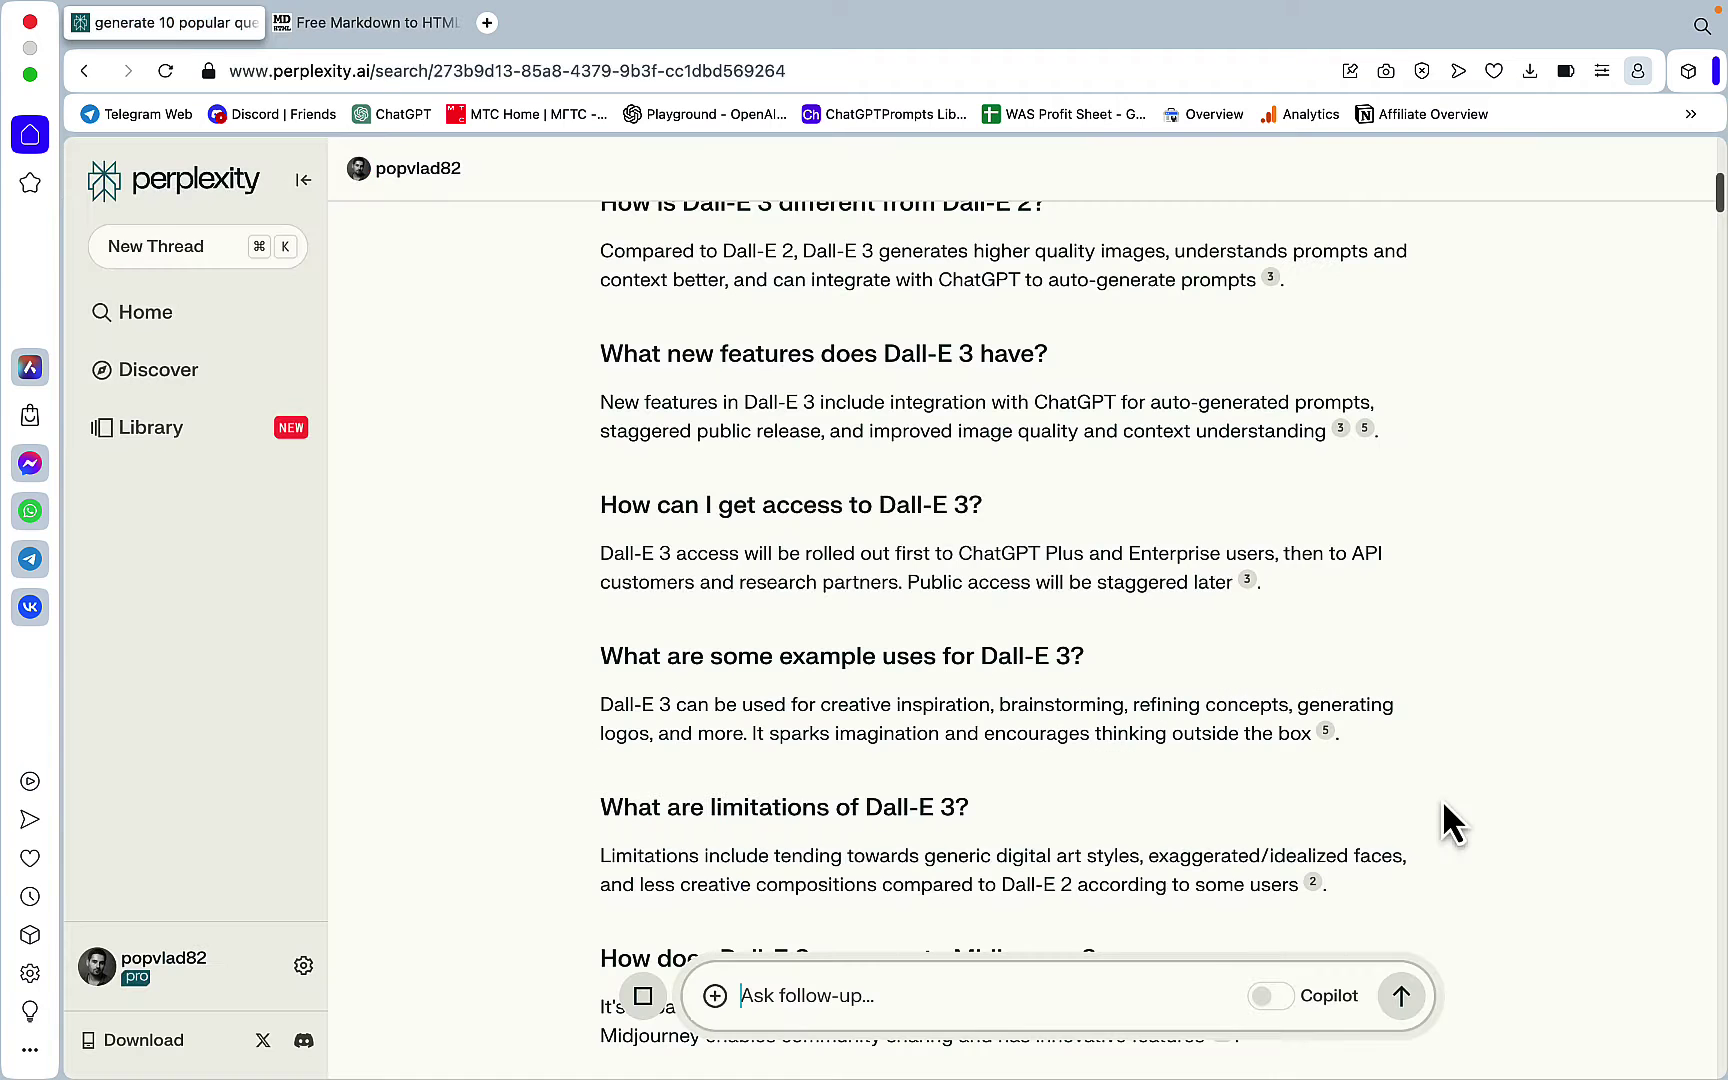
Step: Scroll the Perplexity thread down to the Dall-E 3 vs Midjourney article's Conclusion
{"action": "scroll", "coordinate": [1443, 803], "scroll_direction": "up", "scroll_amount": 5}
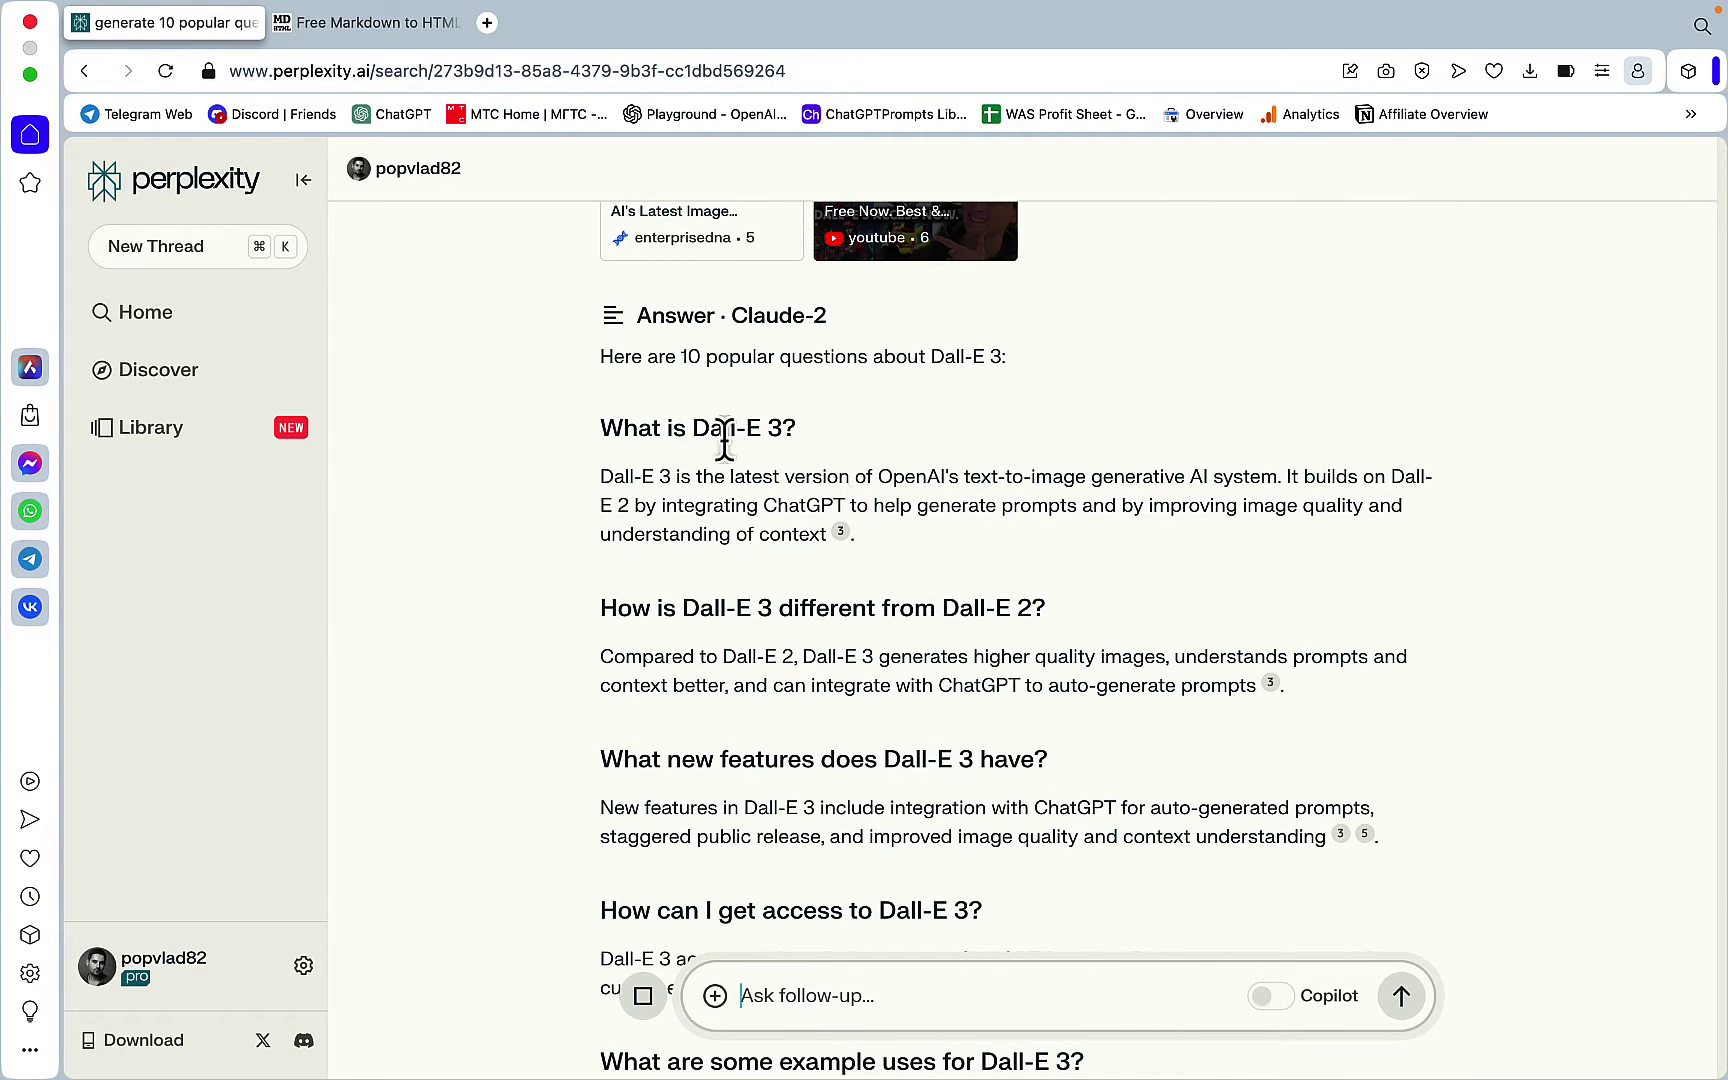
{"action": "scroll", "coordinate": [765, 834], "scroll_direction": "down", "scroll_amount": 3}
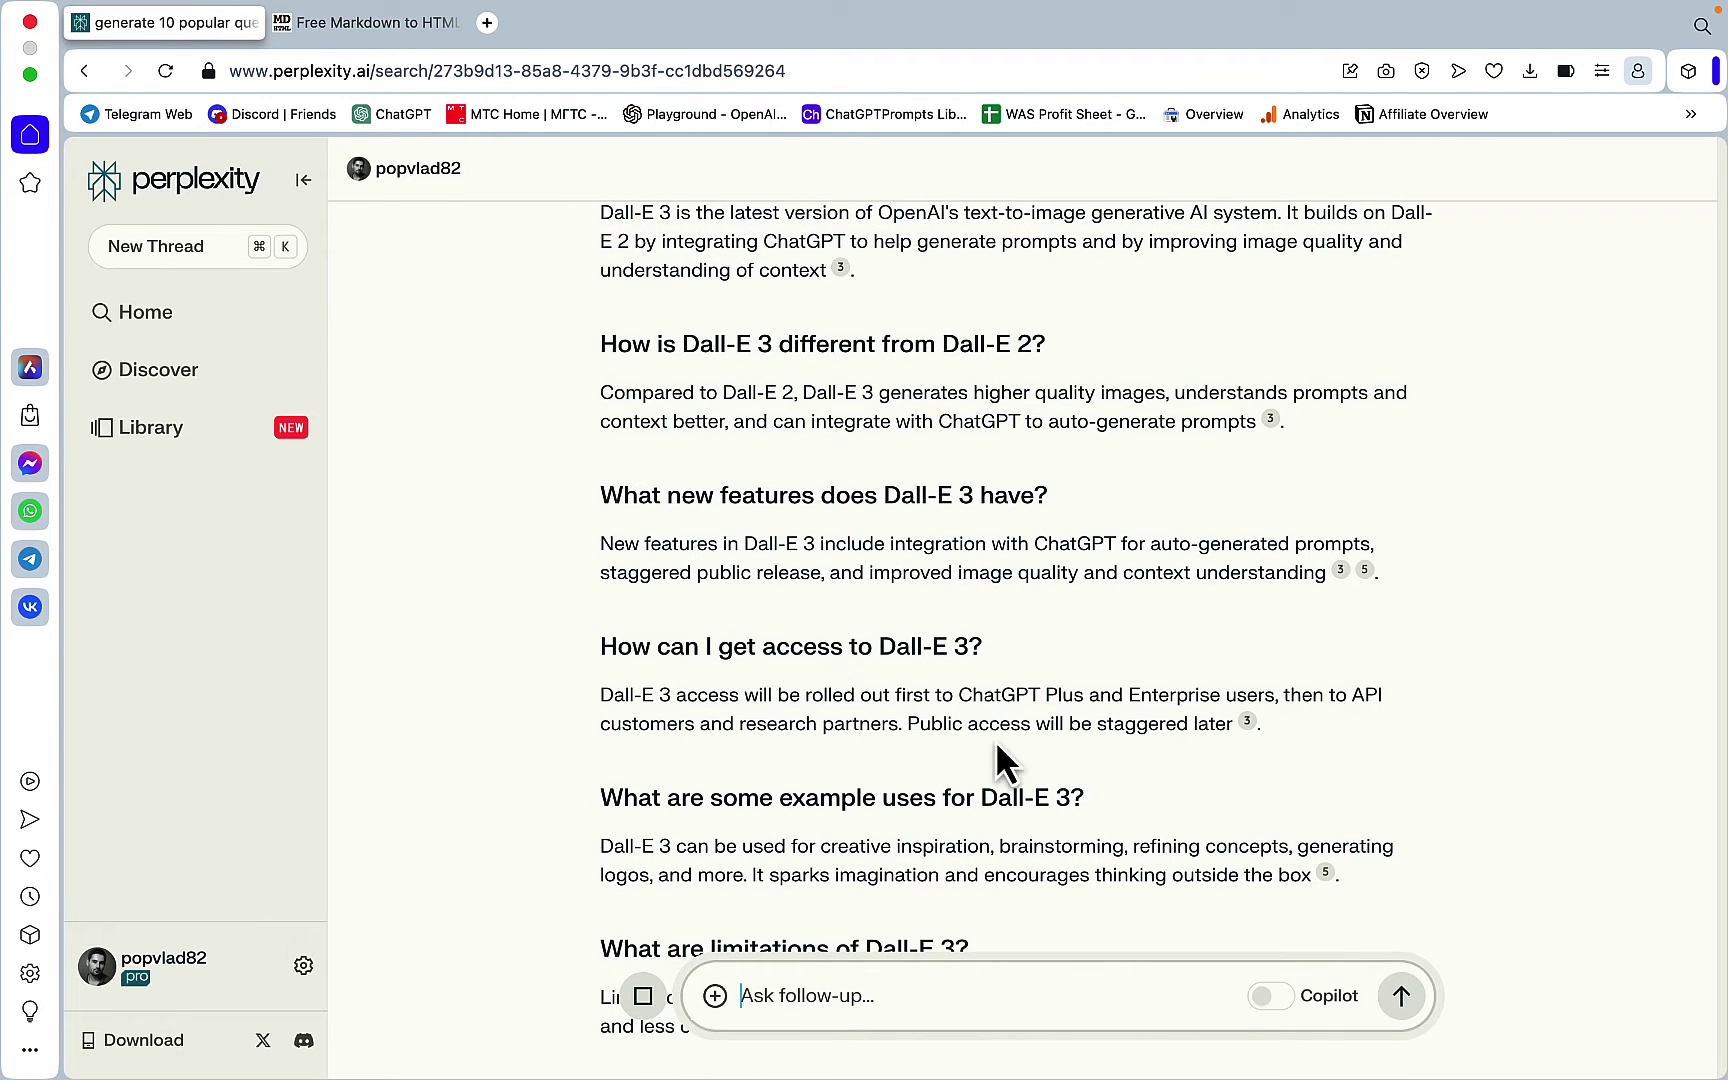
{"action": "scroll", "coordinate": [995, 738], "scroll_direction": "down", "scroll_amount": 3}
{"action": "scroll", "coordinate": [995, 736], "scroll_direction": "down", "scroll_amount": 3}
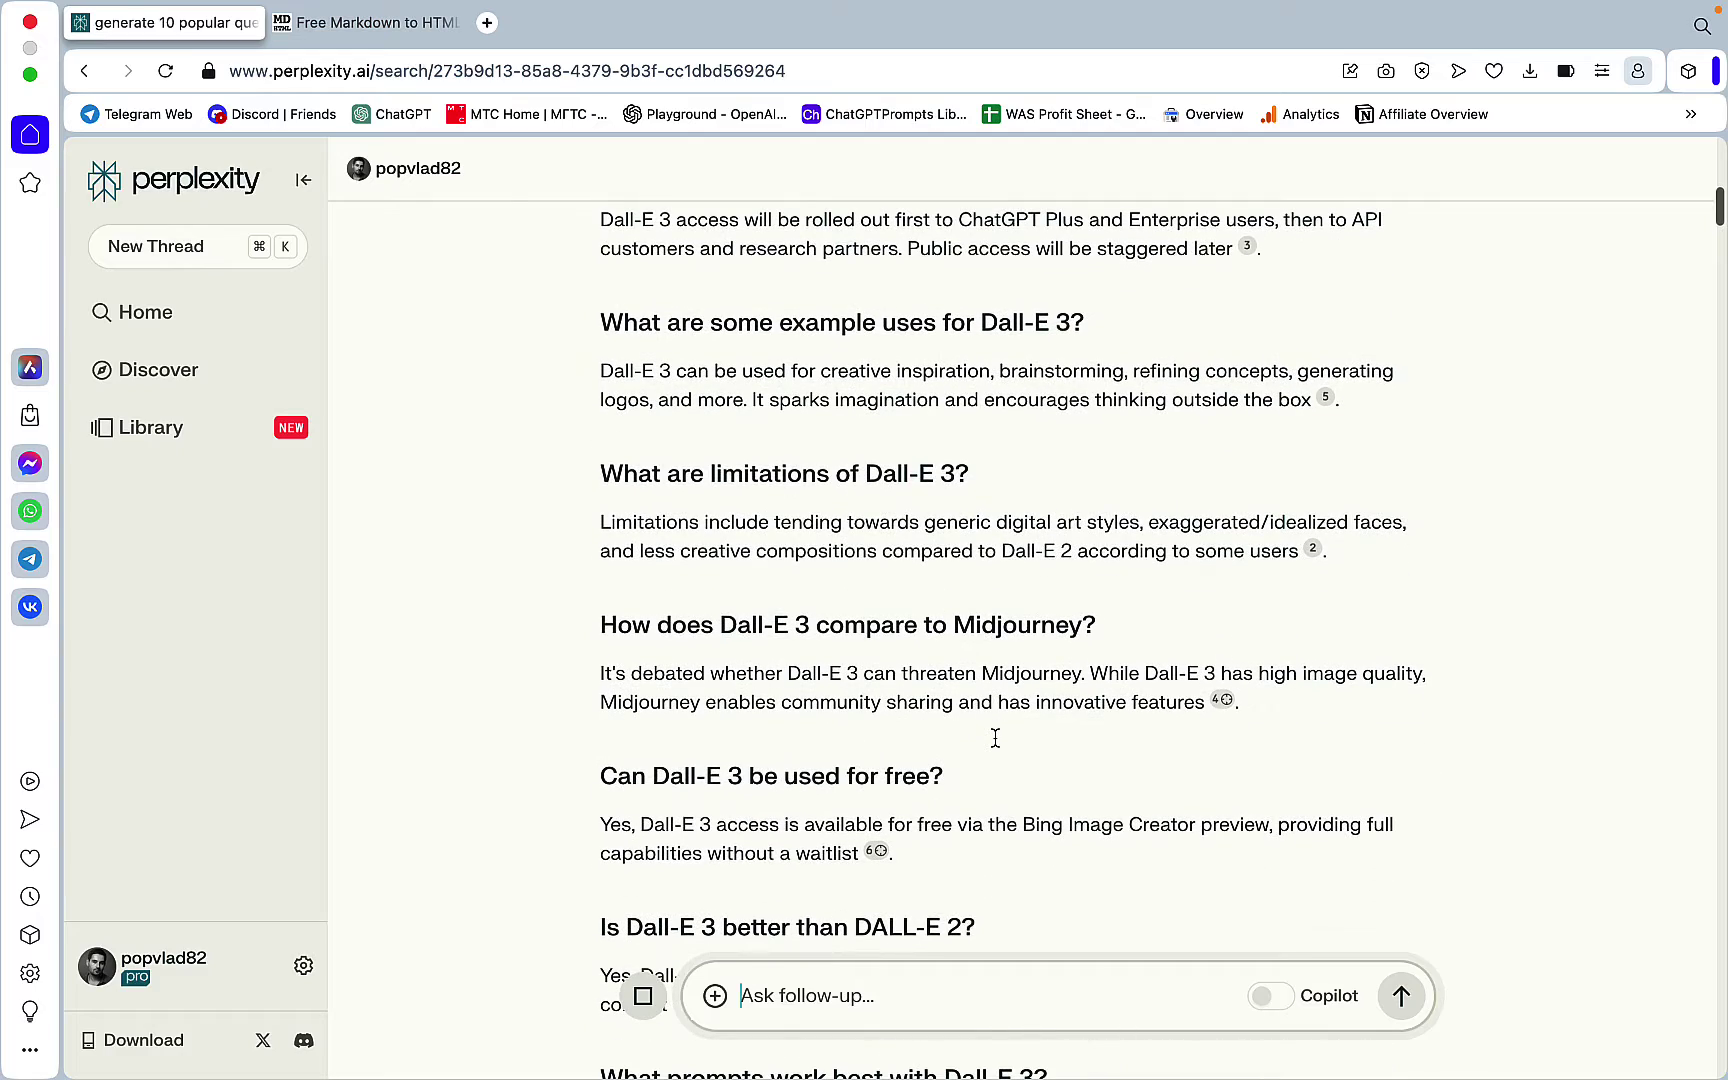
{"action": "scroll", "coordinate": [995, 737], "scroll_direction": "down", "scroll_amount": 6}
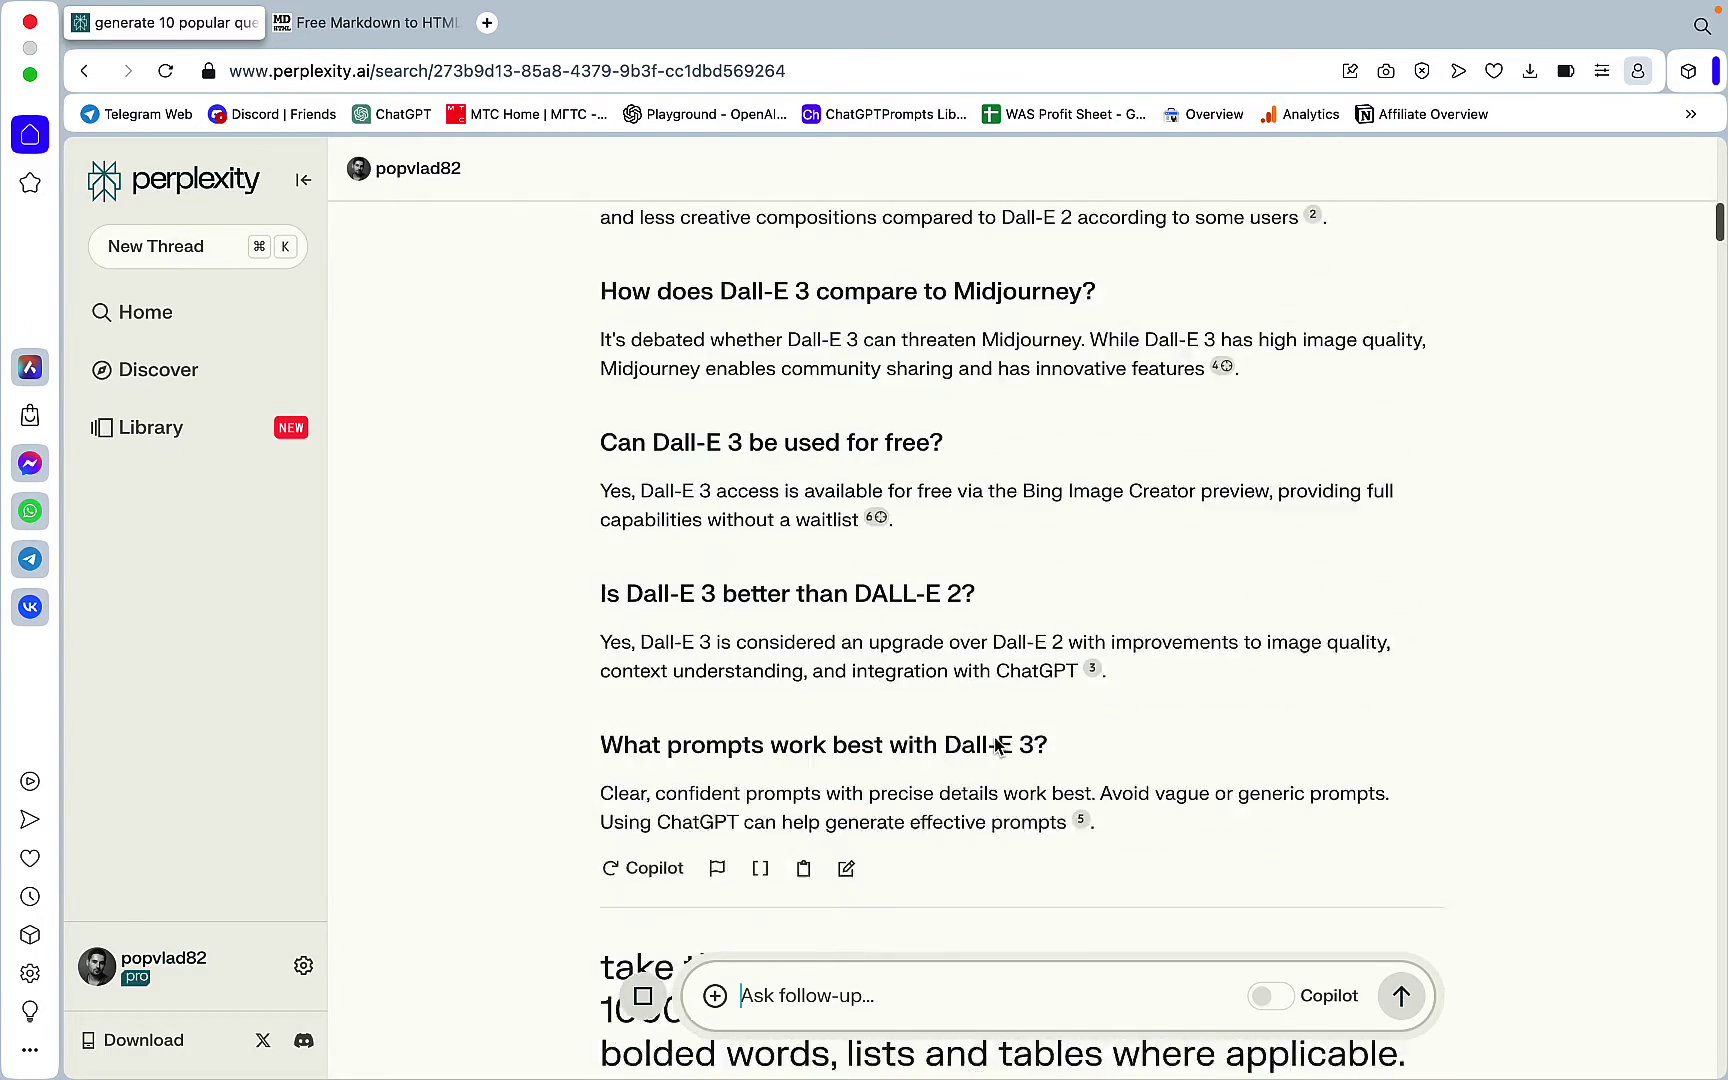
{"action": "scroll", "coordinate": [994, 736], "scroll_direction": "up", "scroll_amount": 2}
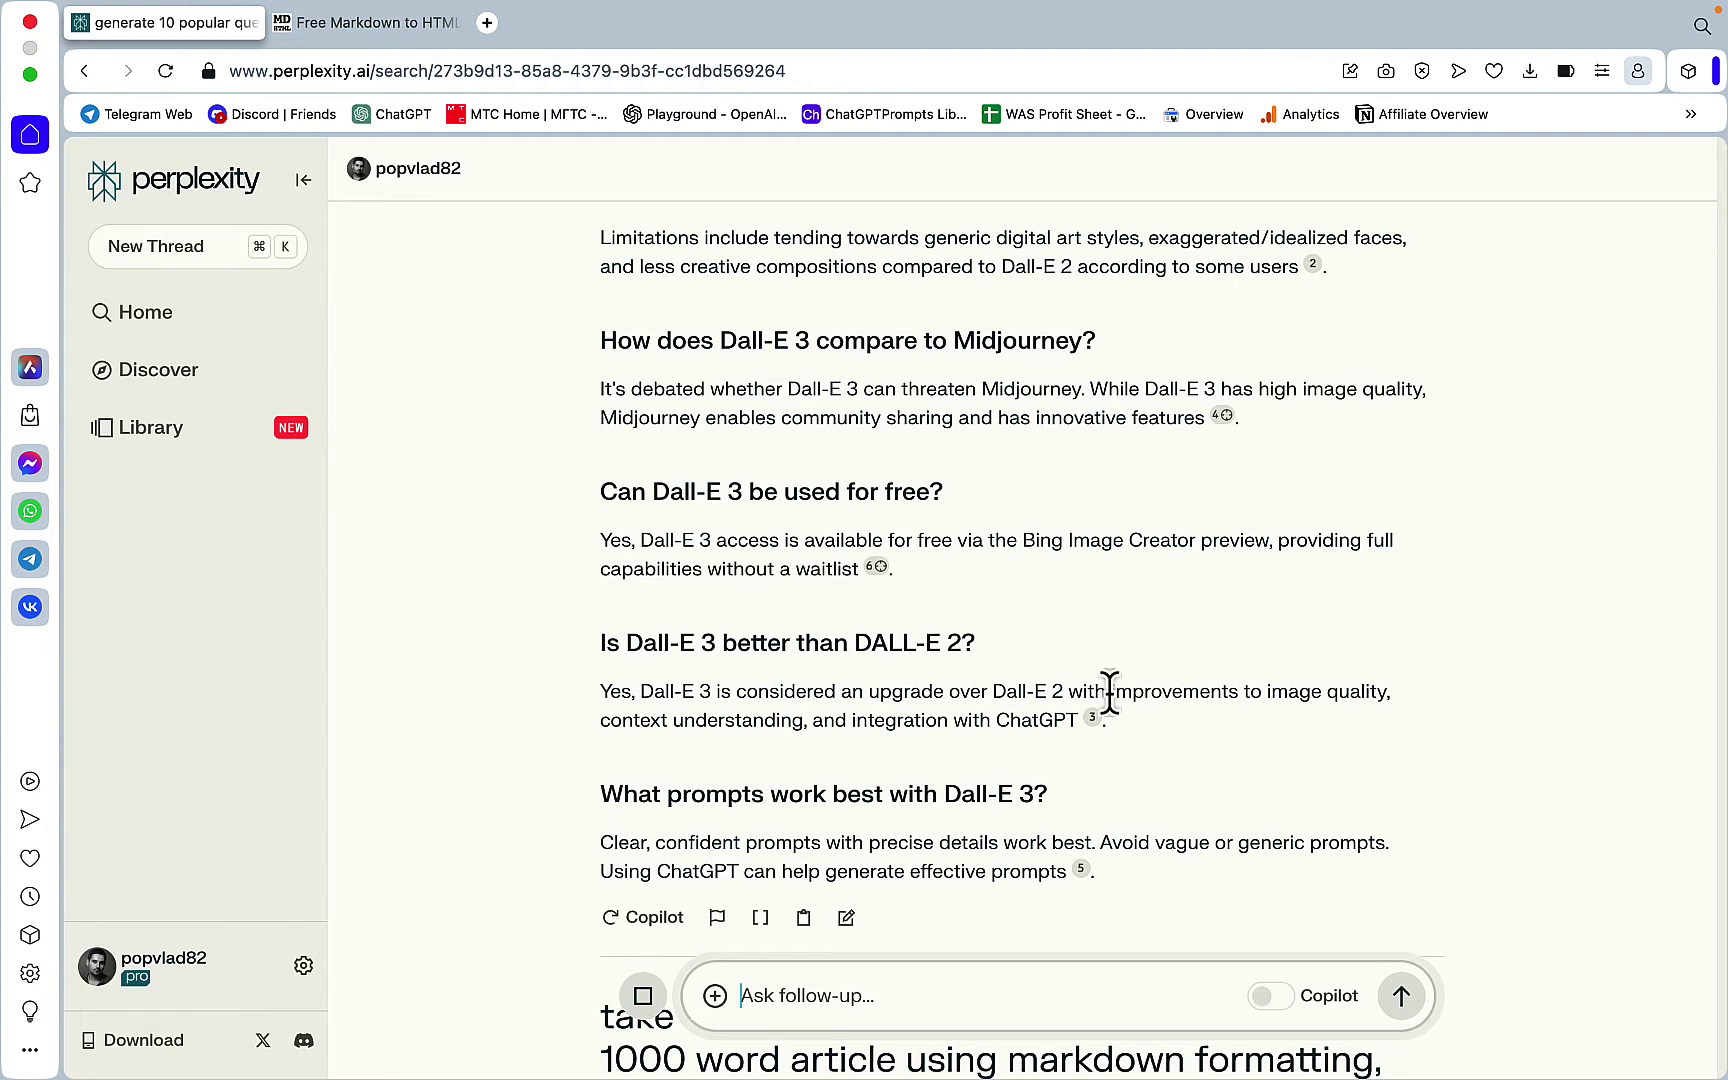
{"action": "scroll", "coordinate": [1110, 700], "scroll_direction": "down", "scroll_amount": 20}
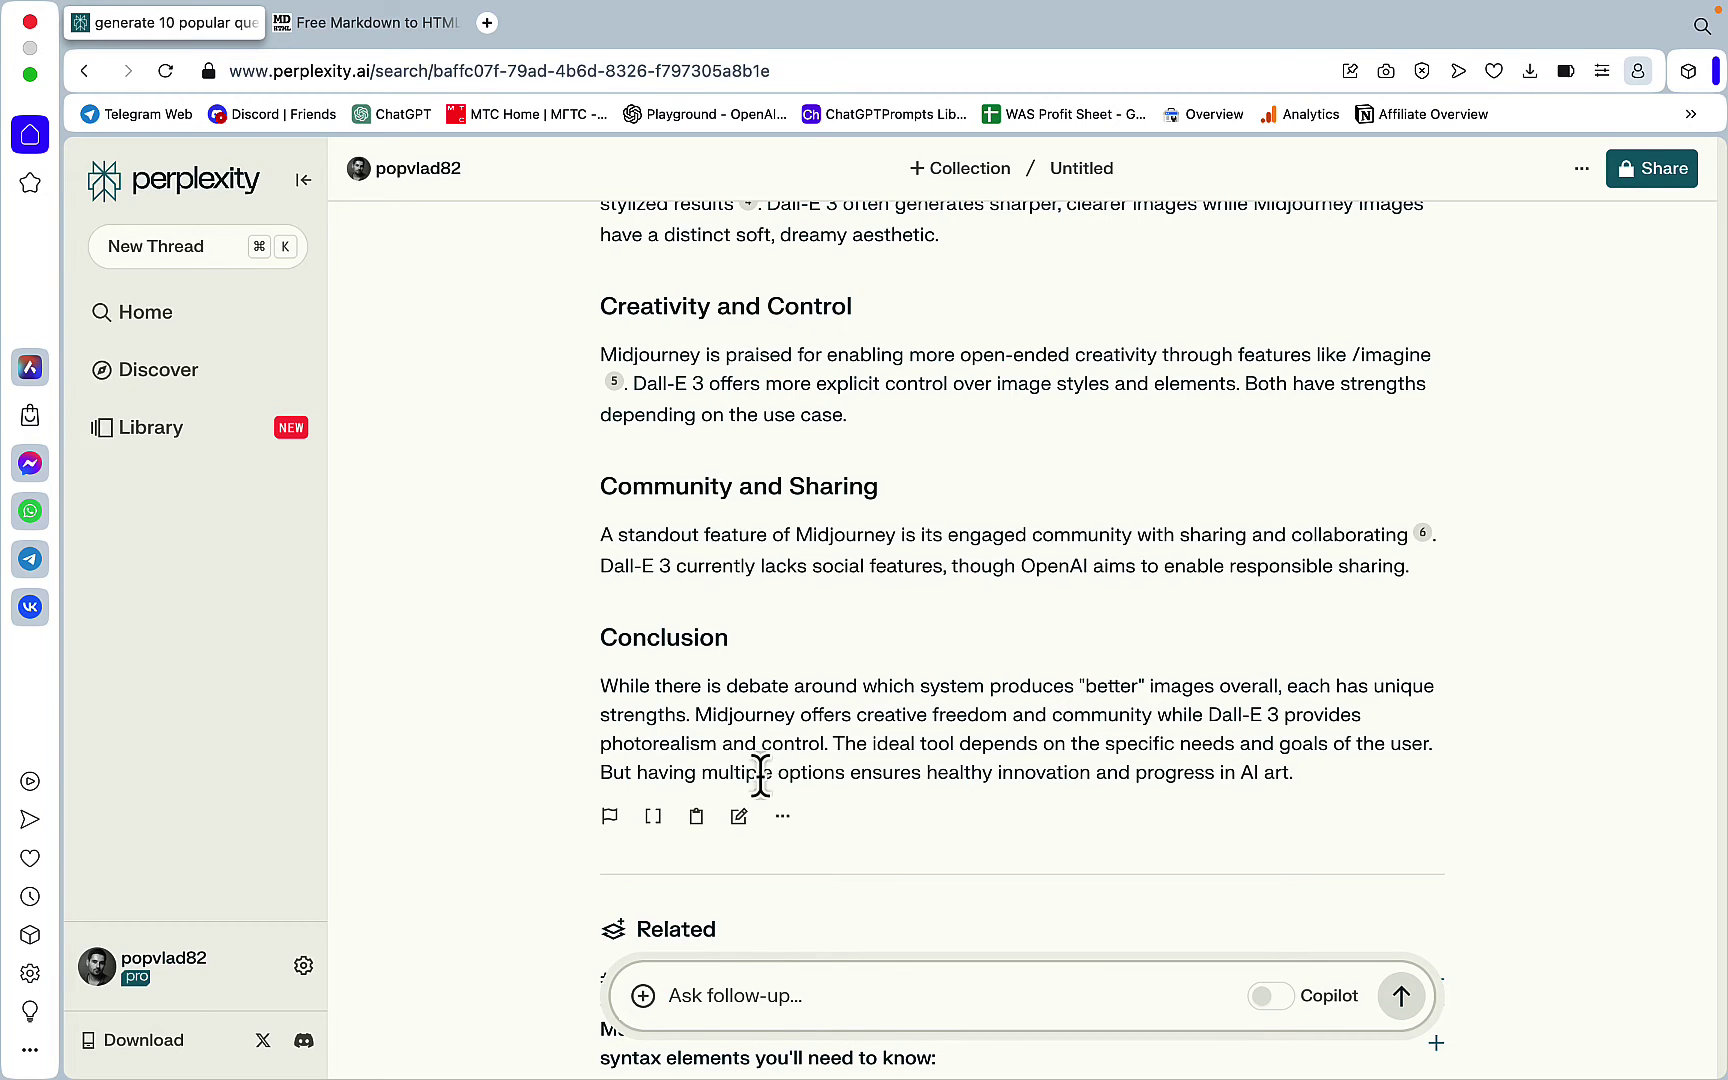
Step: Copy the Midjourney comparison answer and paste it at the end of the converter's markdown
{"action": "left_click", "coordinate": [707, 826]}
{"action": "left_click", "coordinate": [396, 23]}
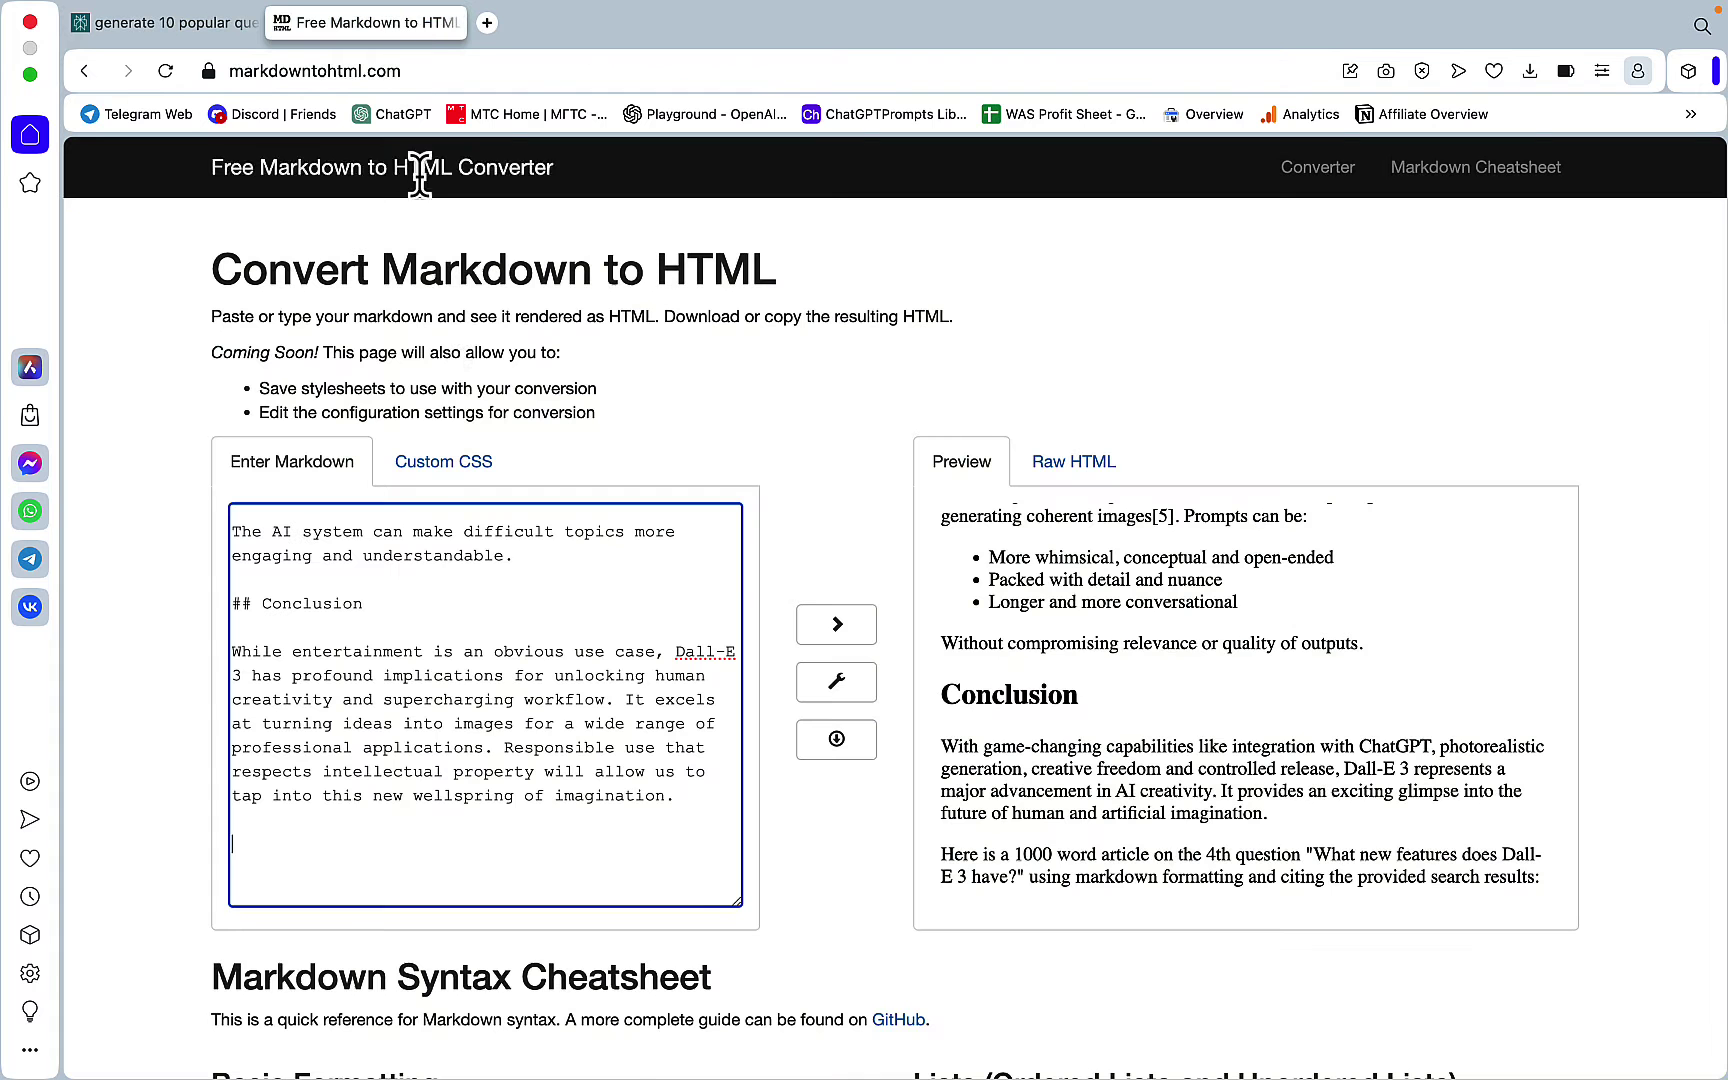
{"action": "right_click", "coordinate": [340, 826]}
{"action": "left_click", "coordinate": [278, 850]}
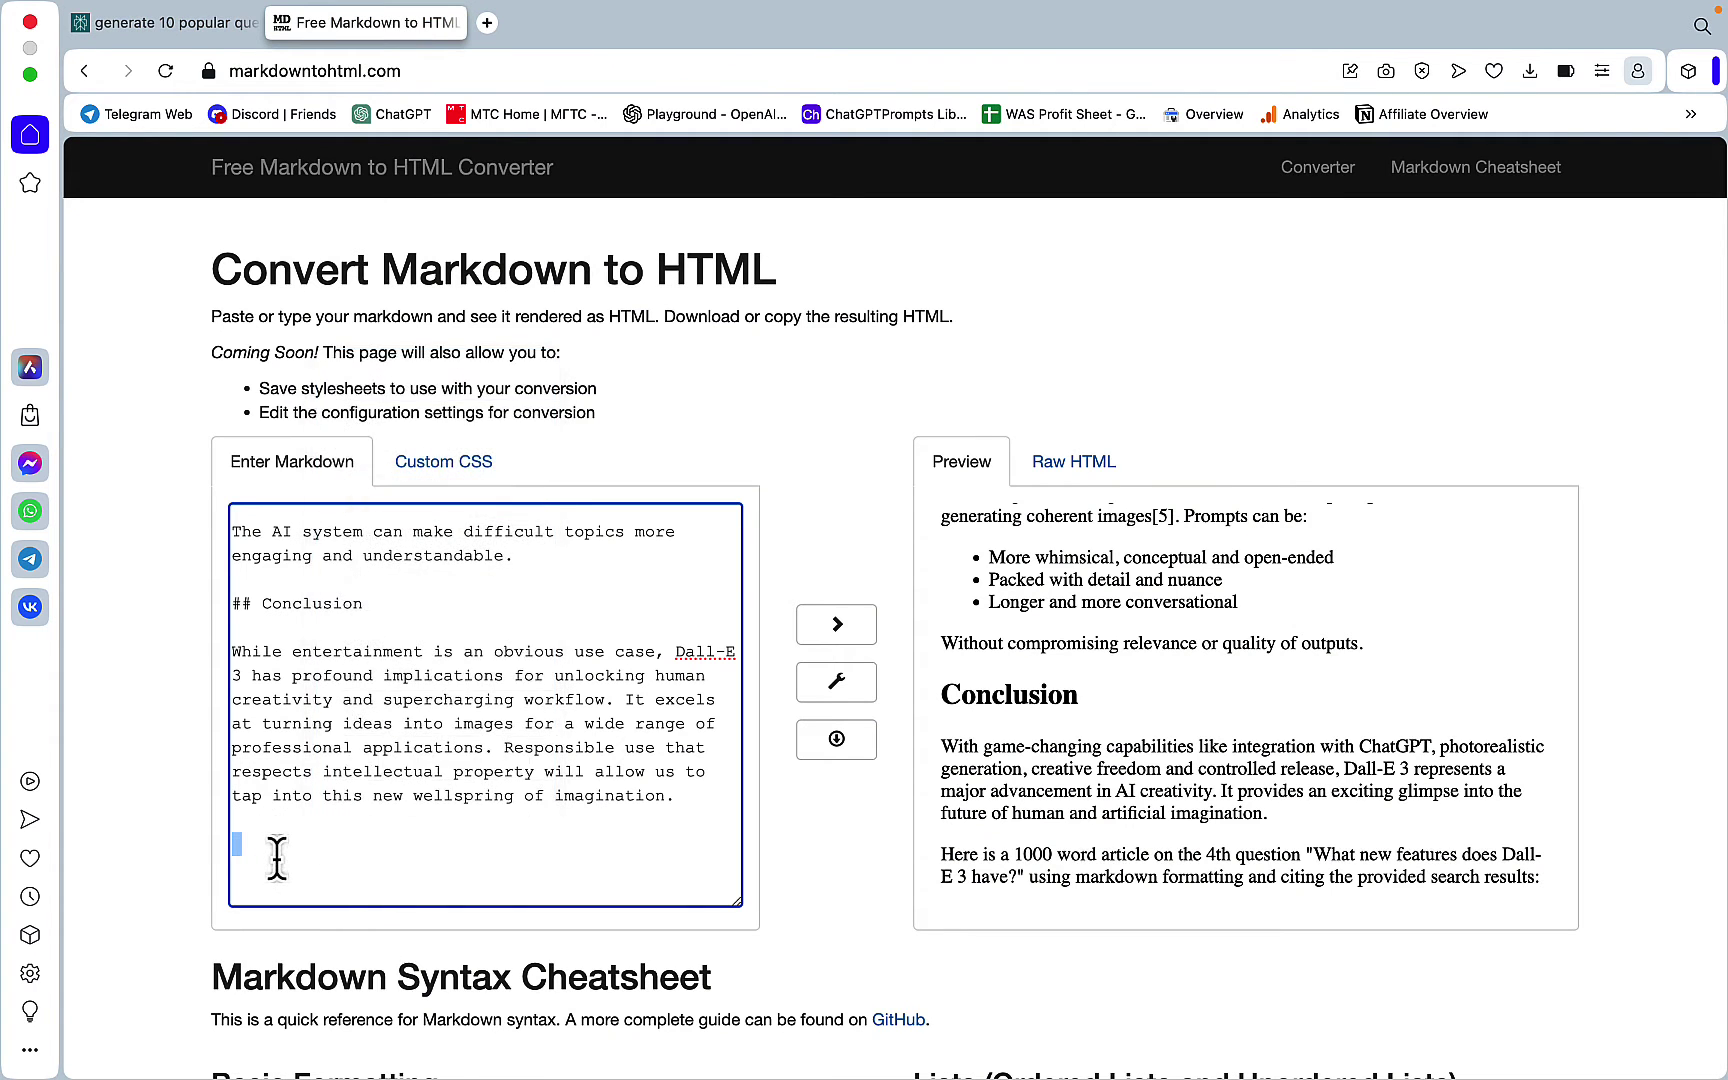
{"action": "key", "text": "super+v"}
Step: Delete the pasted Citations list and return to the Perplexity thread
{"action": "left_click_drag", "start_coordinate": [385, 893], "coordinate": [228, 556]}
{"action": "key", "text": "BackSpace"}
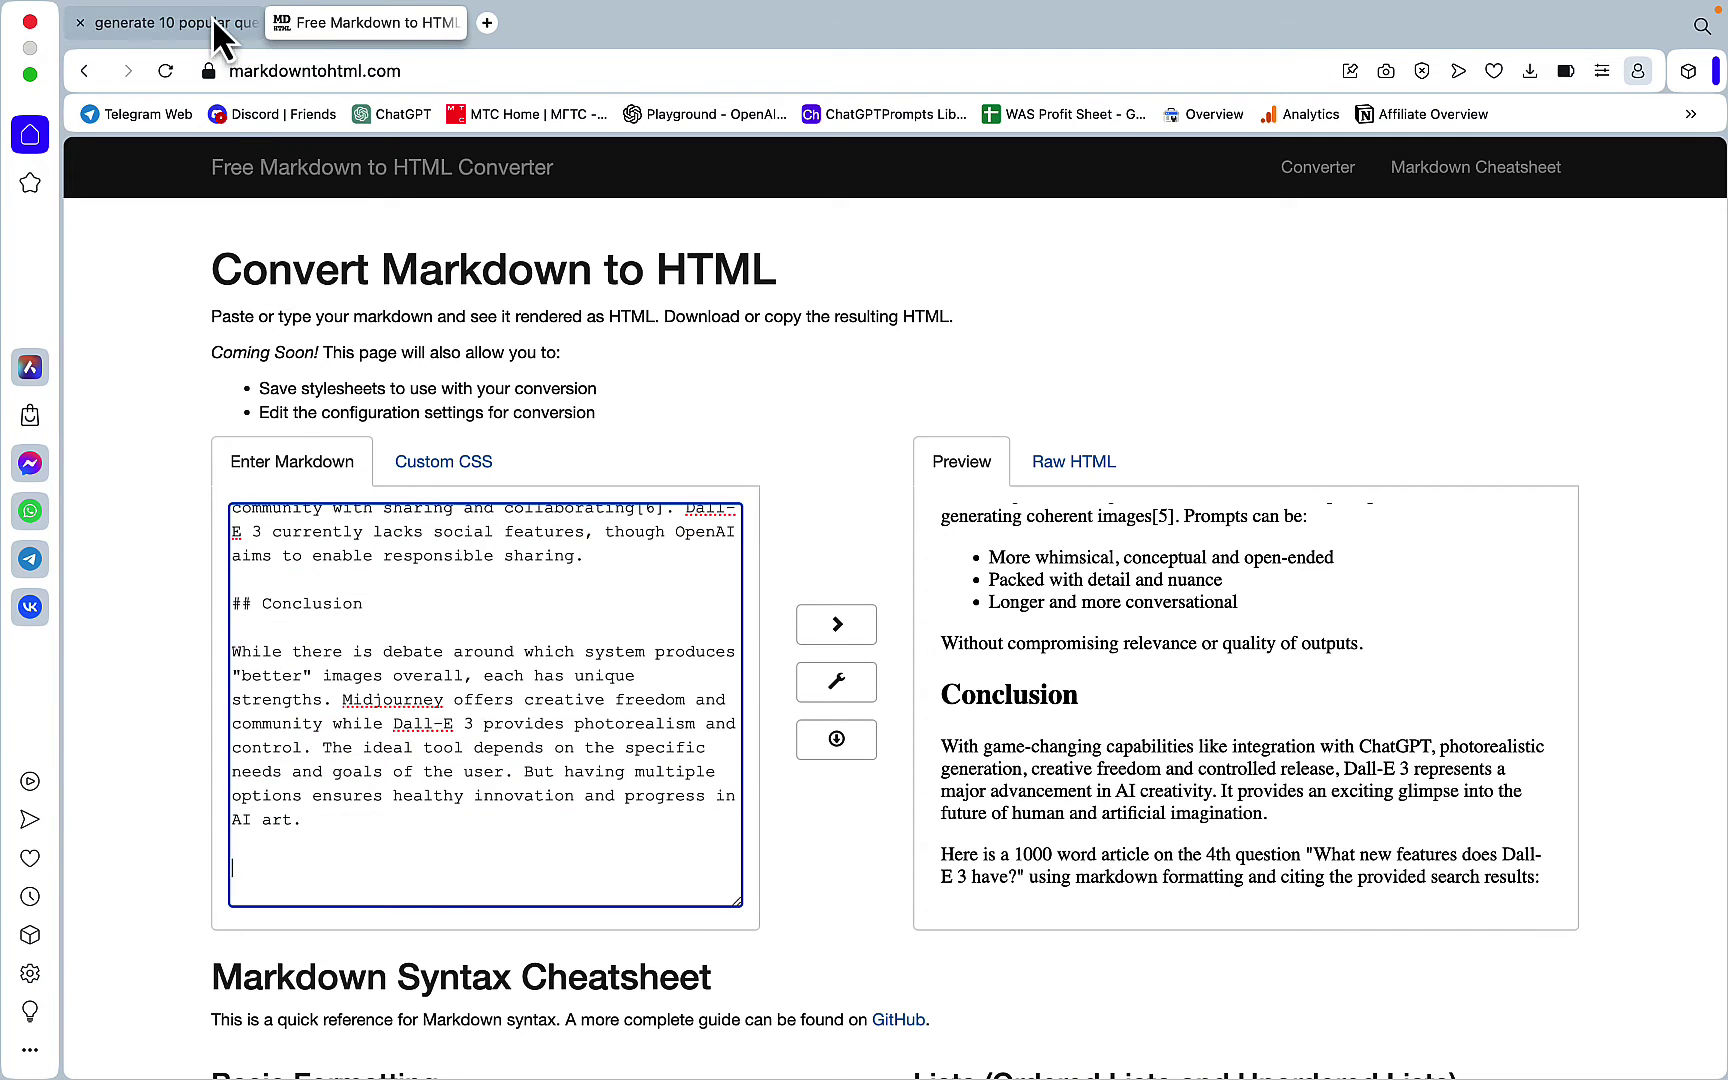
{"action": "left_click", "coordinate": [155, 22]}
{"action": "scroll", "coordinate": [828, 506], "scroll_direction": "up", "scroll_amount": 15}
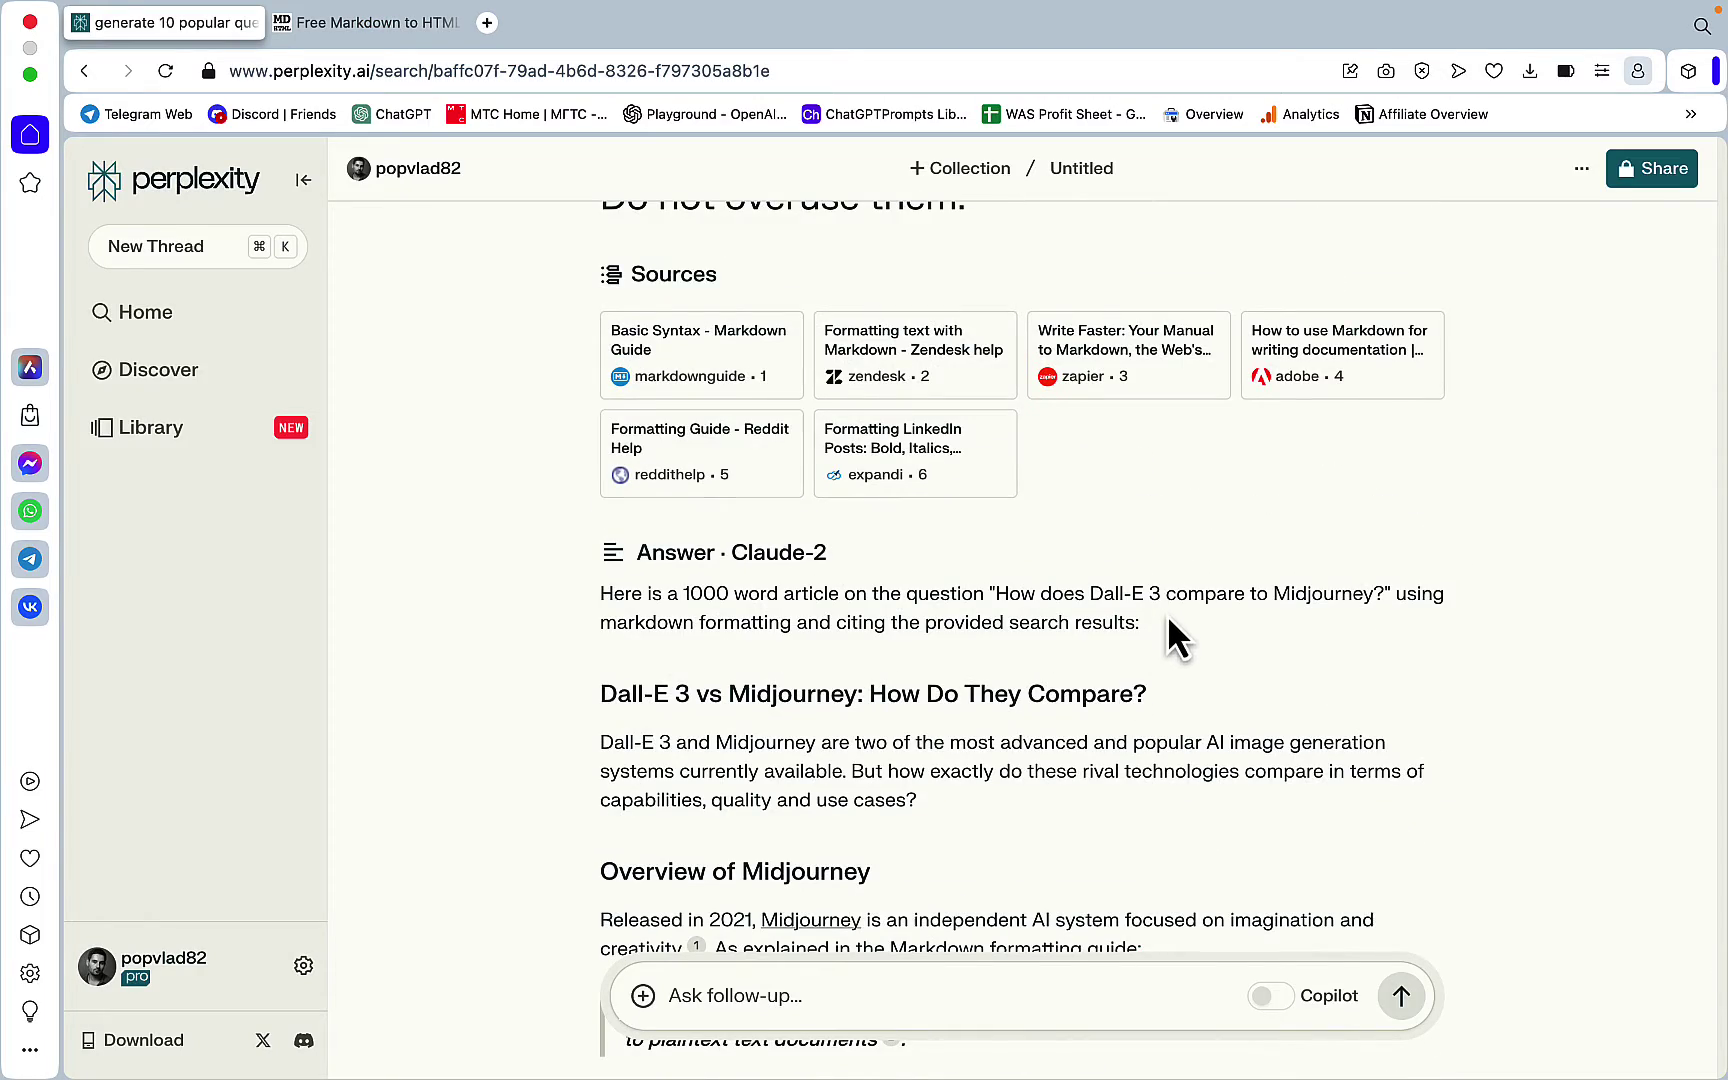
Step: Reuse the previous article prompt as a follow-up, changing 7th to 10th, and submit it
{"action": "scroll", "coordinate": [1187, 662], "scroll_direction": "up", "scroll_amount": 5}
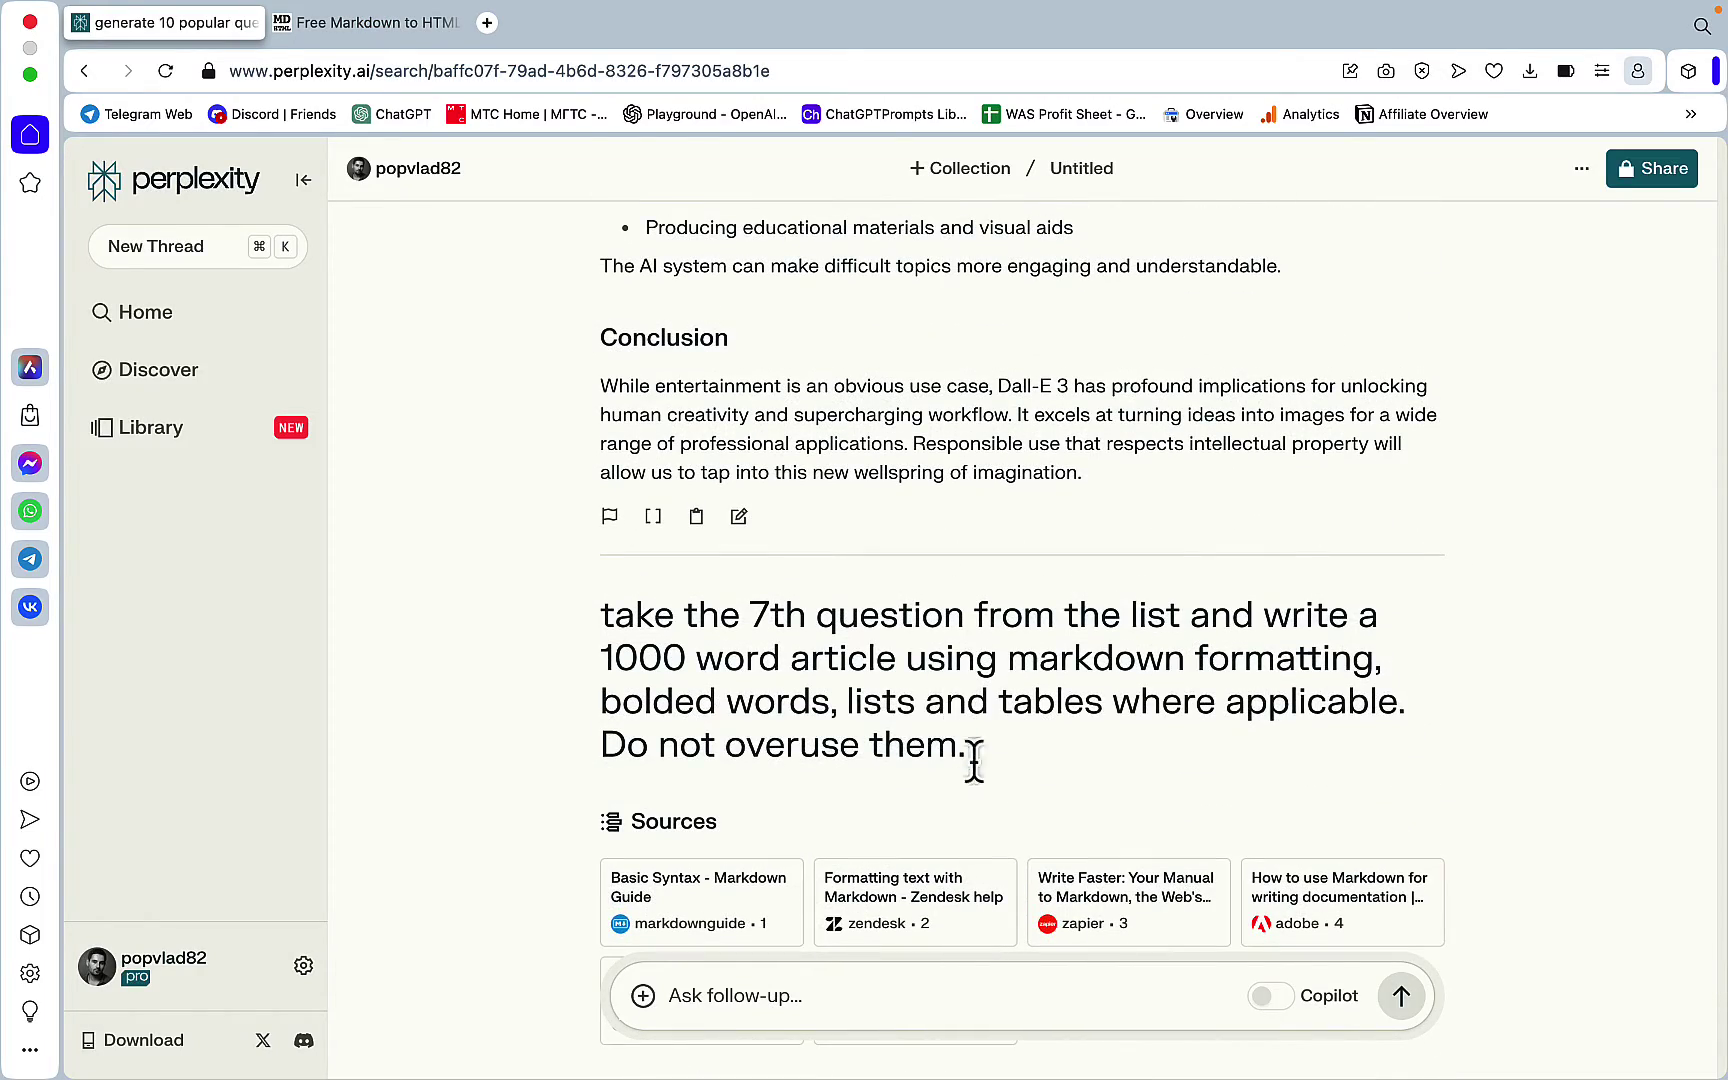
{"action": "left_click_drag", "start_coordinate": [965, 748], "coordinate": [582, 625]}
{"action": "key", "text": "super+c"}
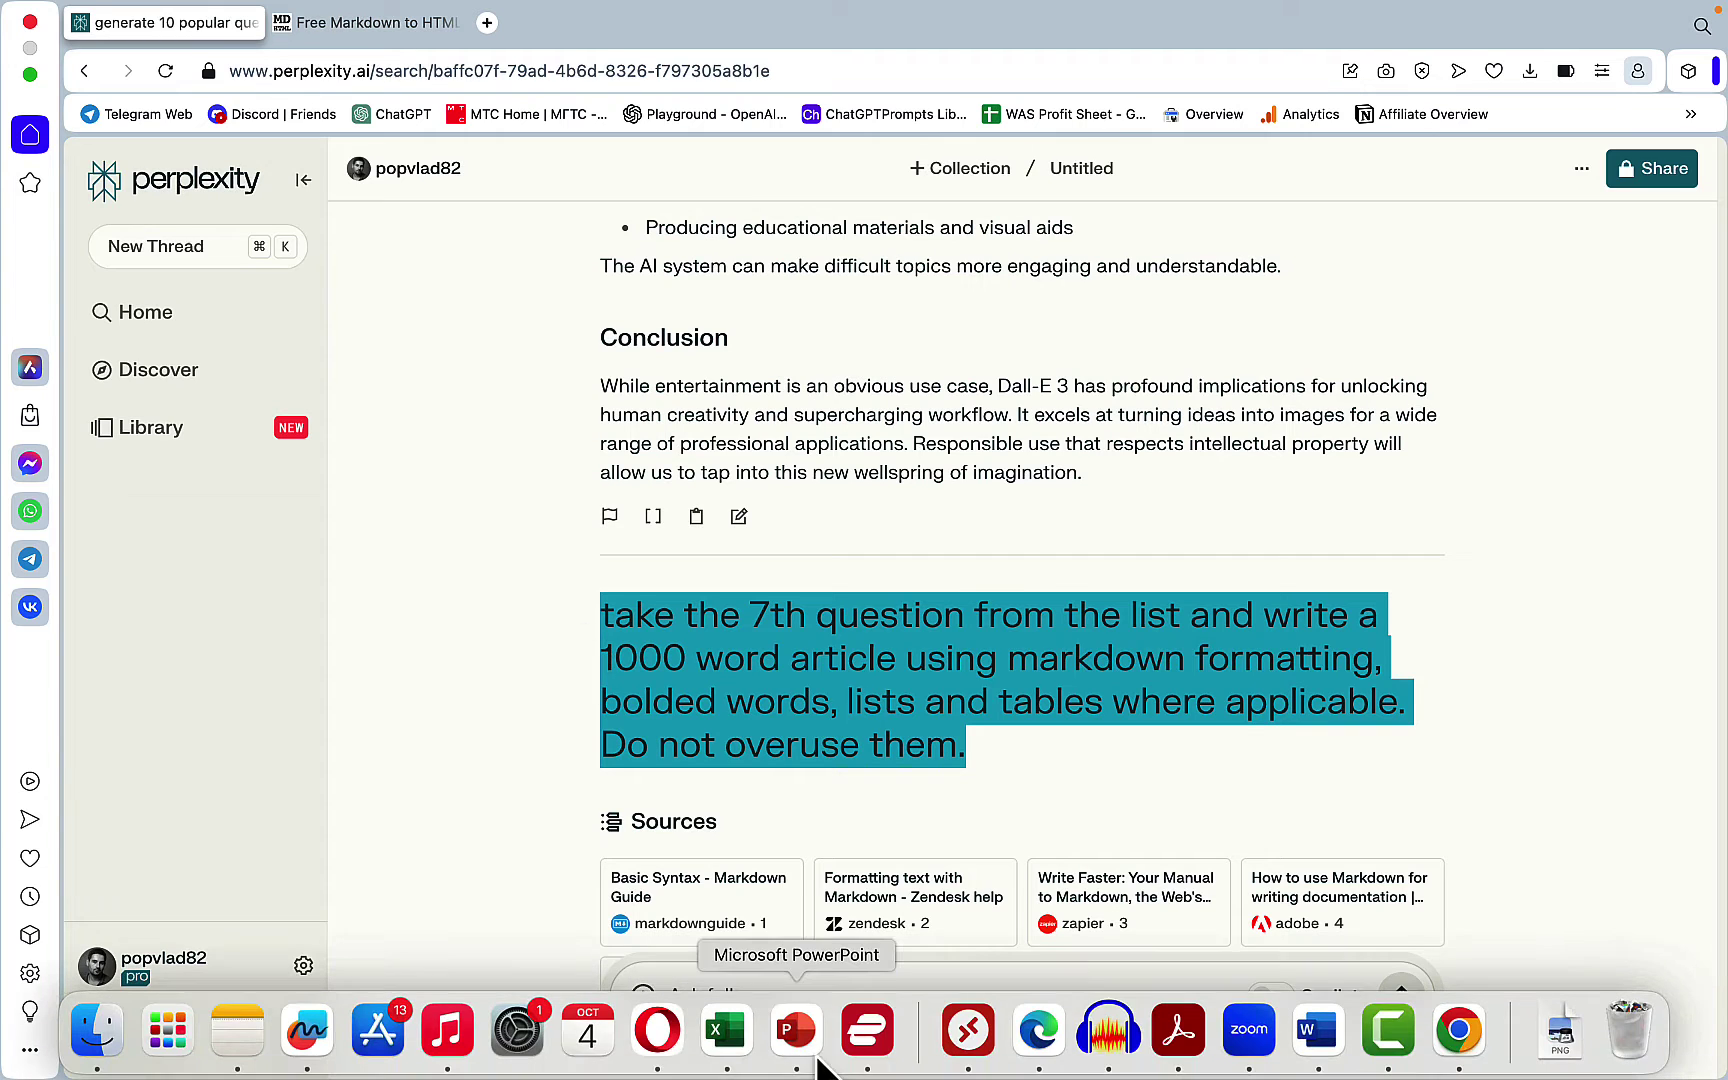
{"action": "left_click", "coordinate": [731, 995]}
{"action": "key", "text": "super+v"}
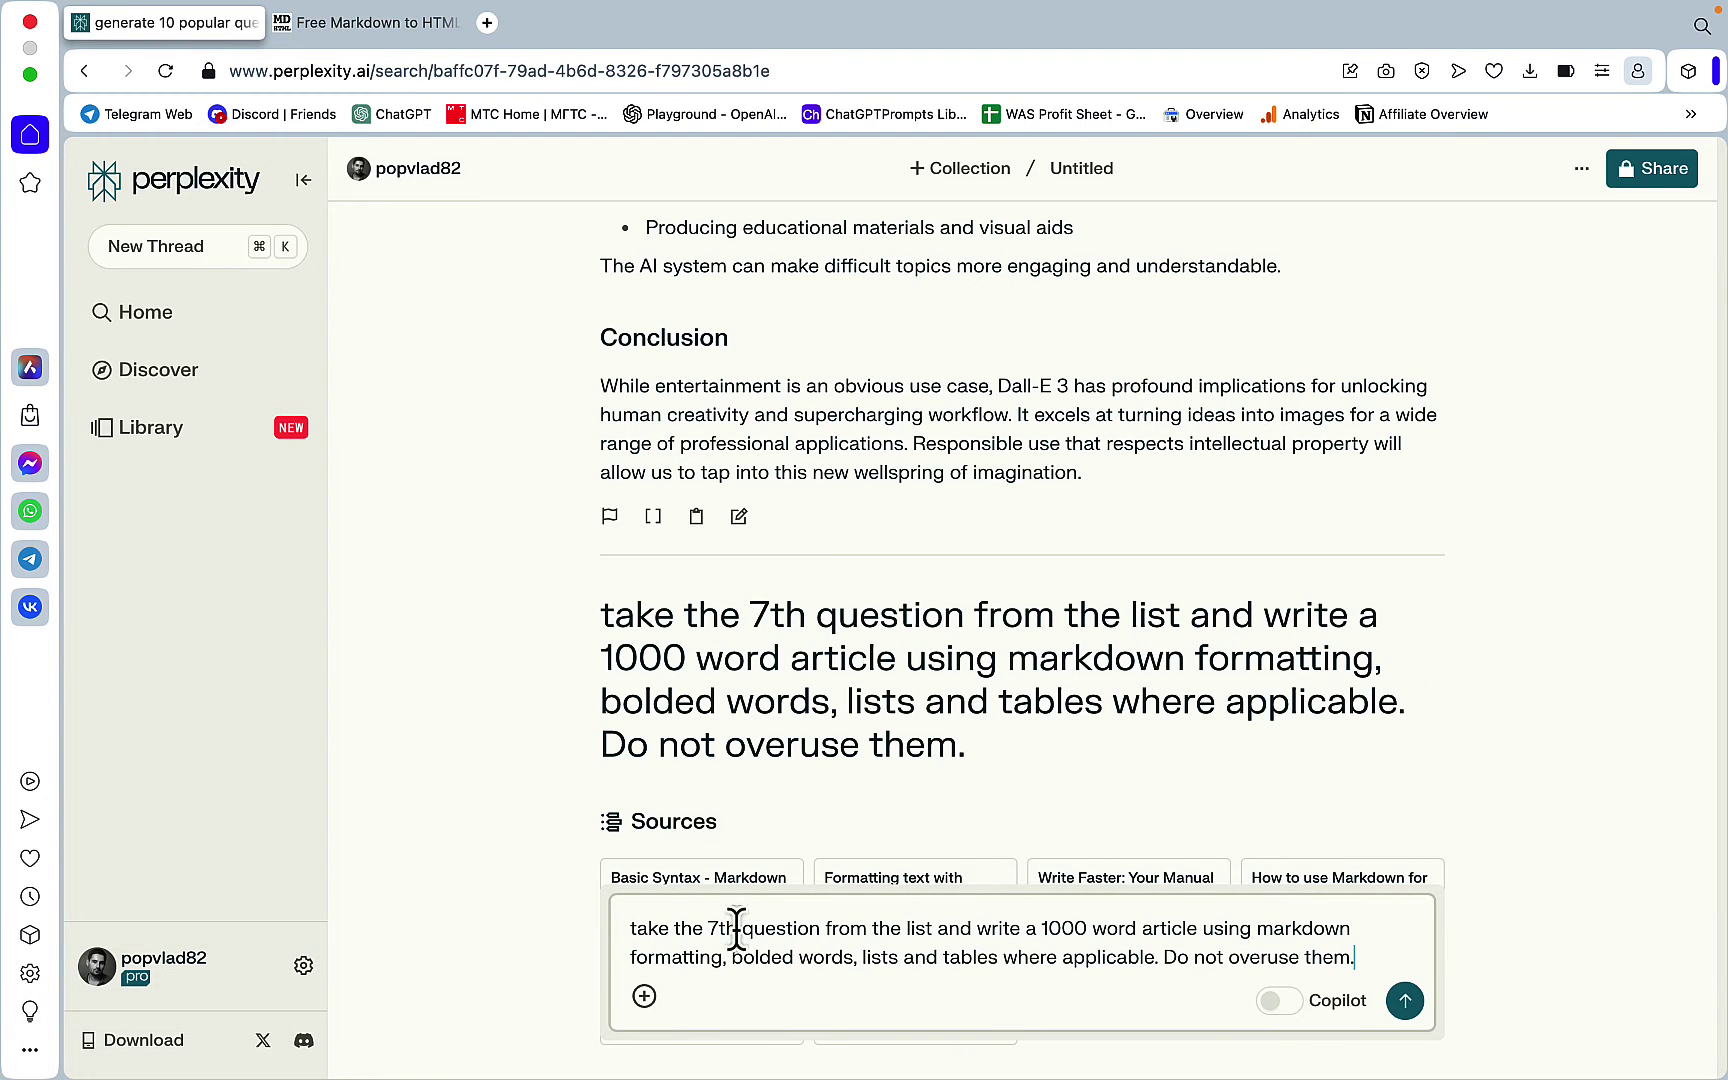
{"action": "left_click", "coordinate": [716, 928]}
{"action": "key", "text": "BackSpace"}
{"action": "type", "text": "10"}
{"action": "key", "text": "Return"}
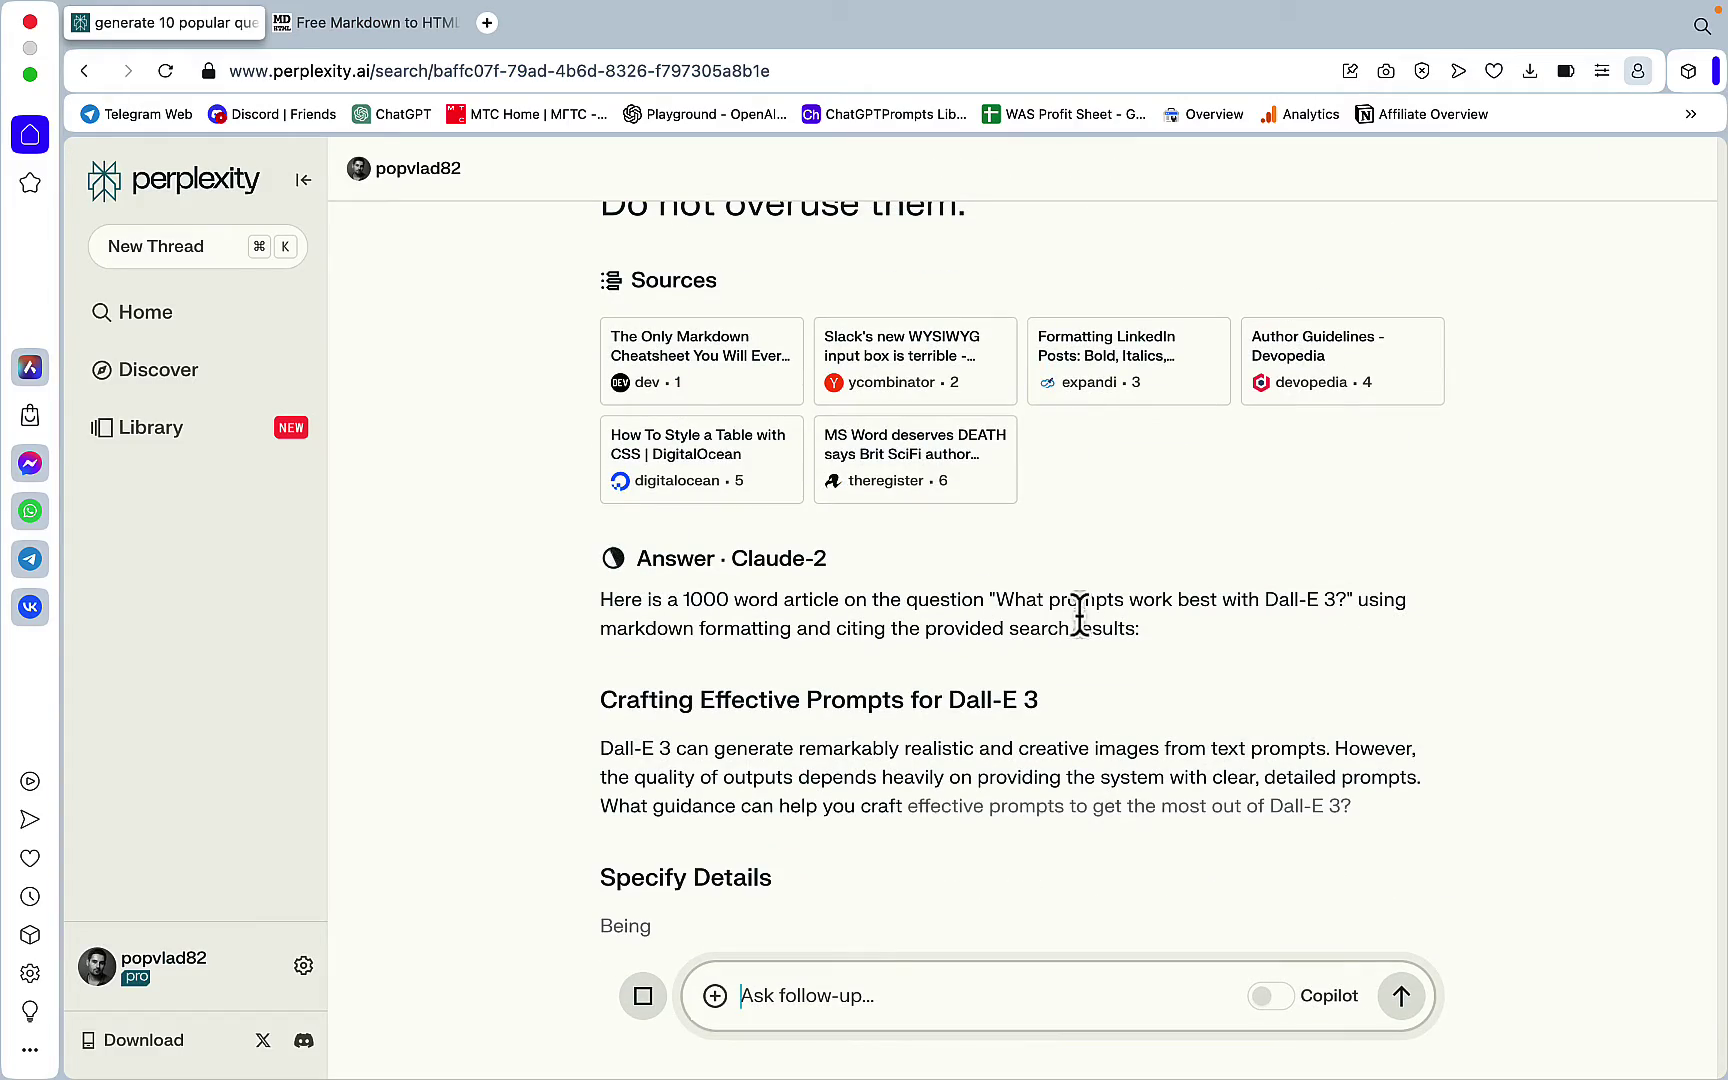
Step: Scroll through the Dall-E 3 prompts article while it finishes generating
{"action": "scroll", "coordinate": [1340, 700], "scroll_direction": "up", "scroll_amount": 10}
{"action": "scroll", "coordinate": [1330, 566], "scroll_direction": "up", "scroll_amount": 15}
{"action": "scroll", "coordinate": [1348, 702], "scroll_direction": "up", "scroll_amount": 15}
{"action": "scroll", "coordinate": [1345, 694], "scroll_direction": "down", "scroll_amount": 10}
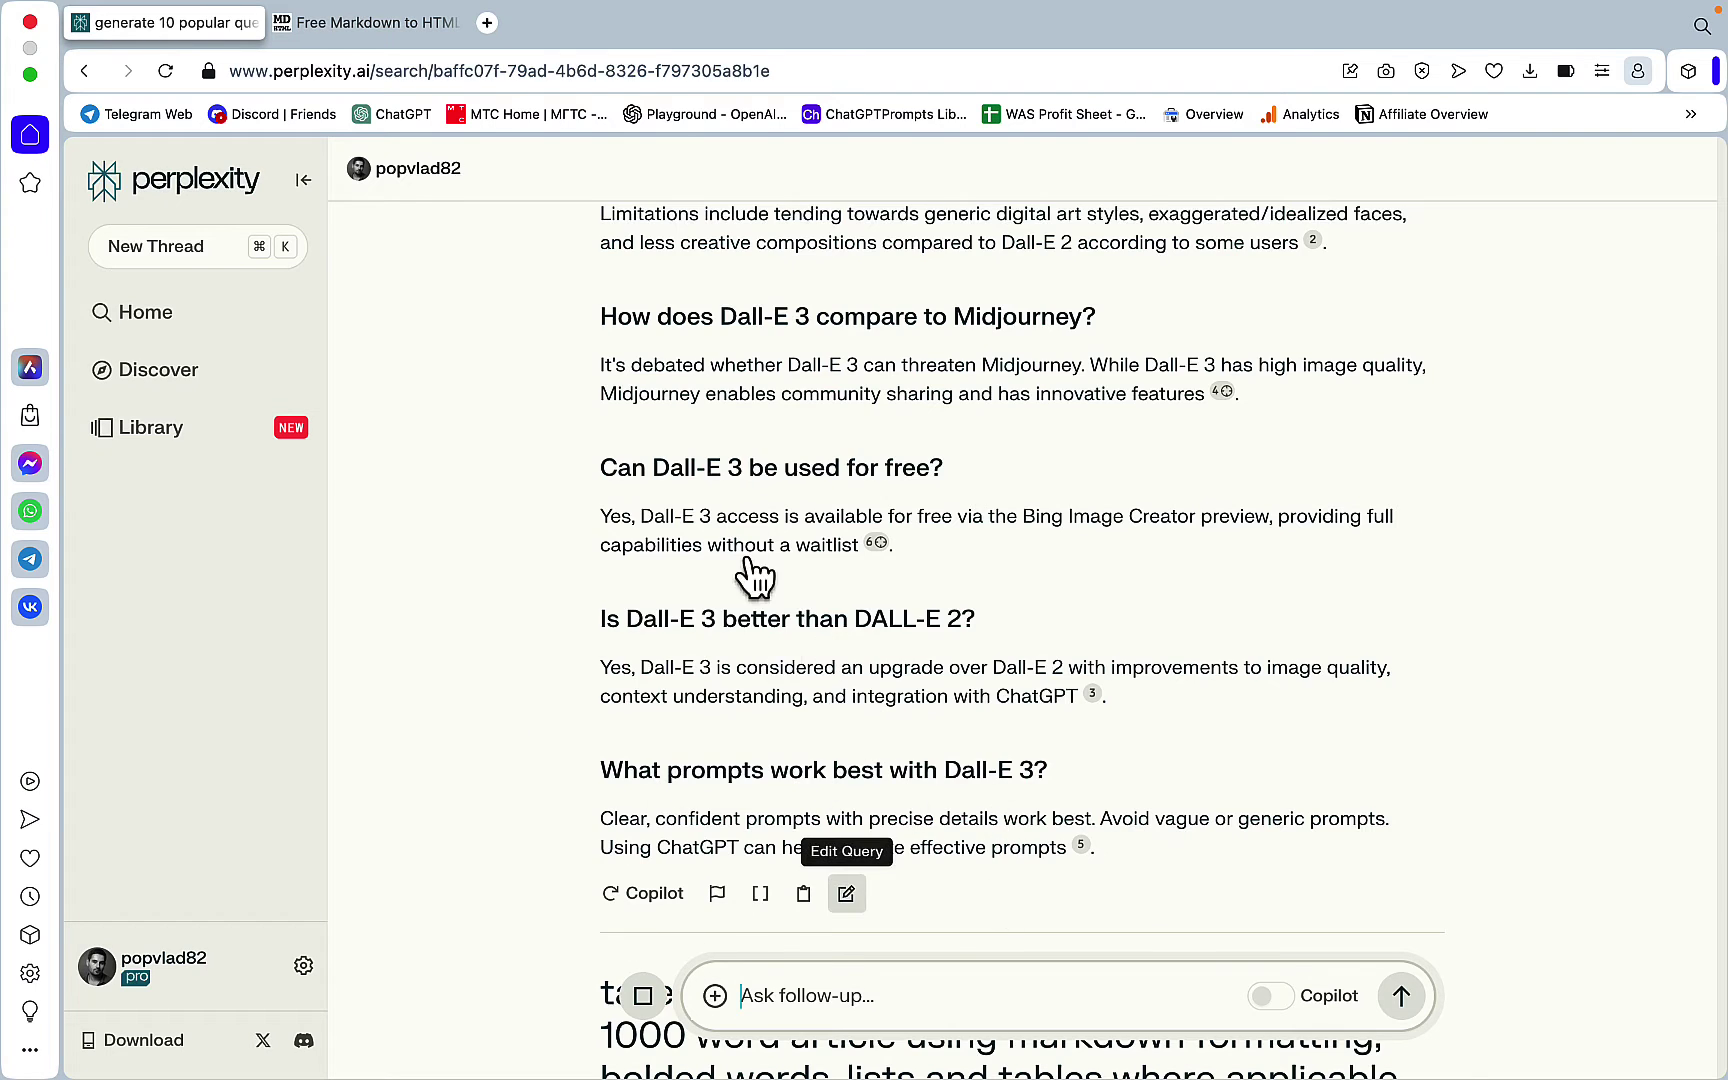
{"action": "scroll", "coordinate": [720, 480], "scroll_direction": "down", "scroll_amount": 15}
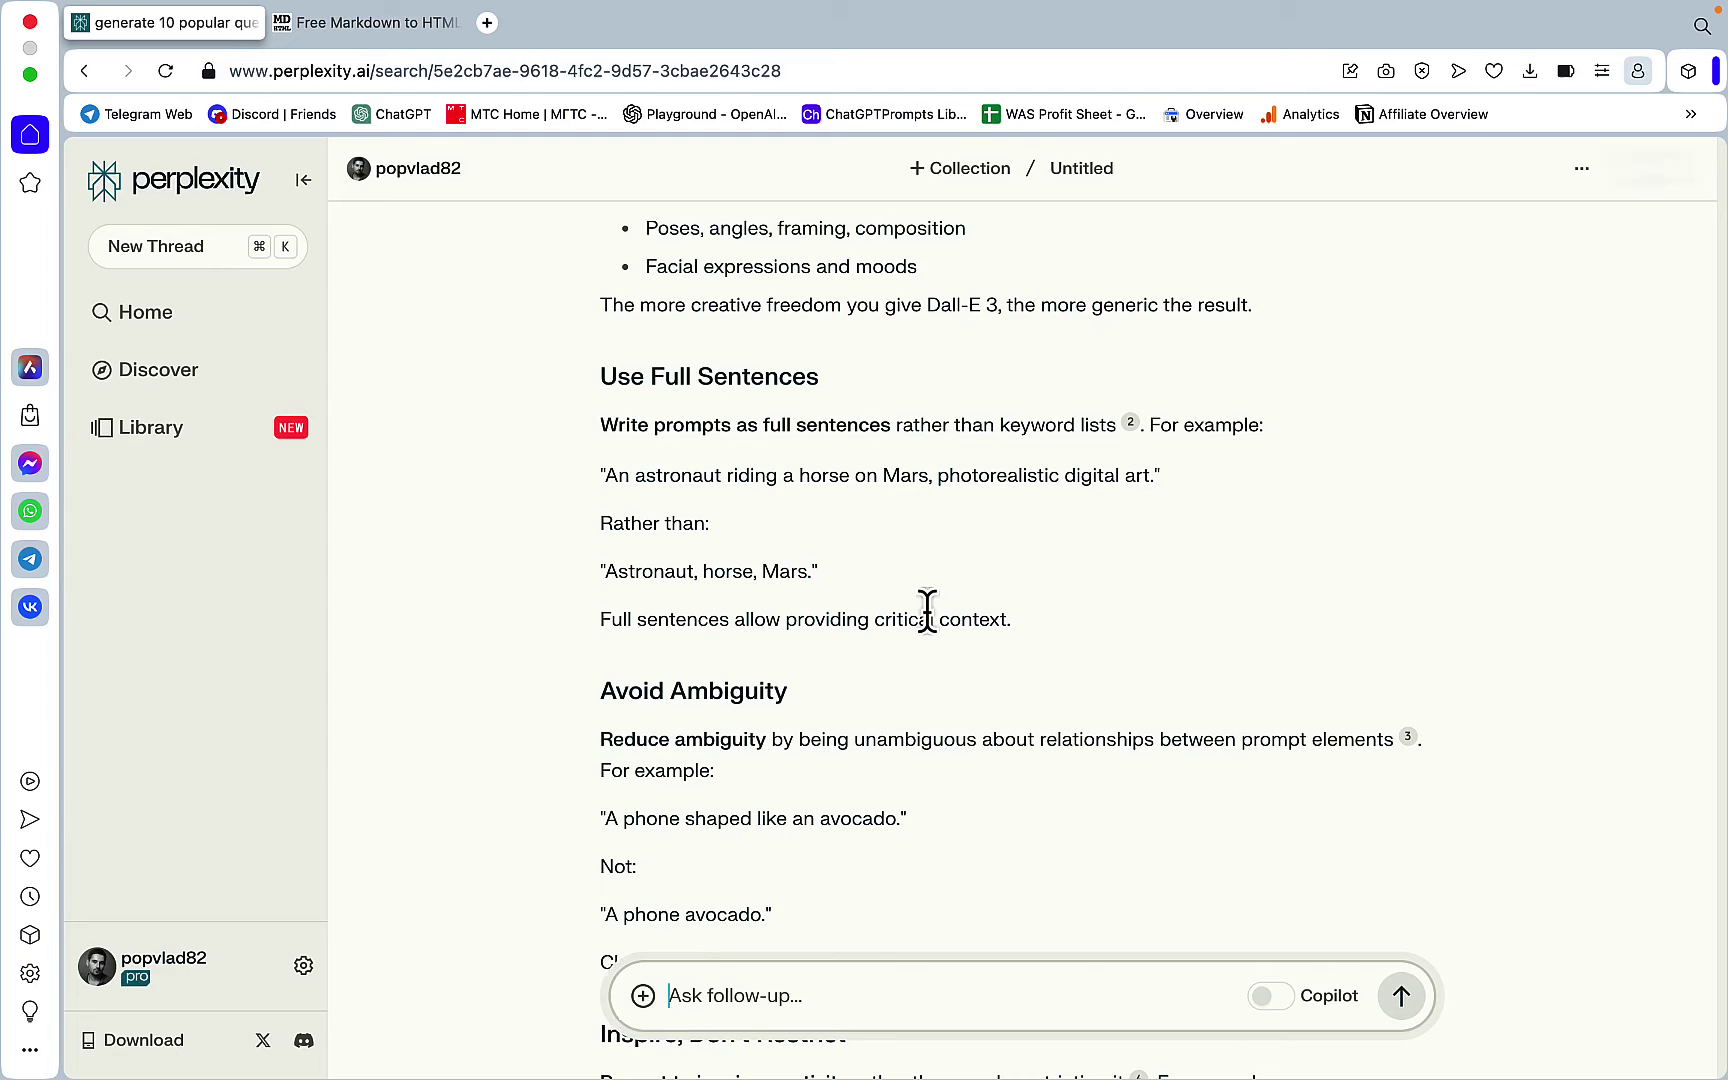
{"action": "scroll", "coordinate": [944, 676], "scroll_direction": "down", "scroll_amount": 5}
{"action": "scroll", "coordinate": [944, 676], "scroll_direction": "down", "scroll_amount": 4}
Step: In the converter, delete the Citations list from the end of the markdown input
{"action": "key", "text": "ctrl+Tab"}
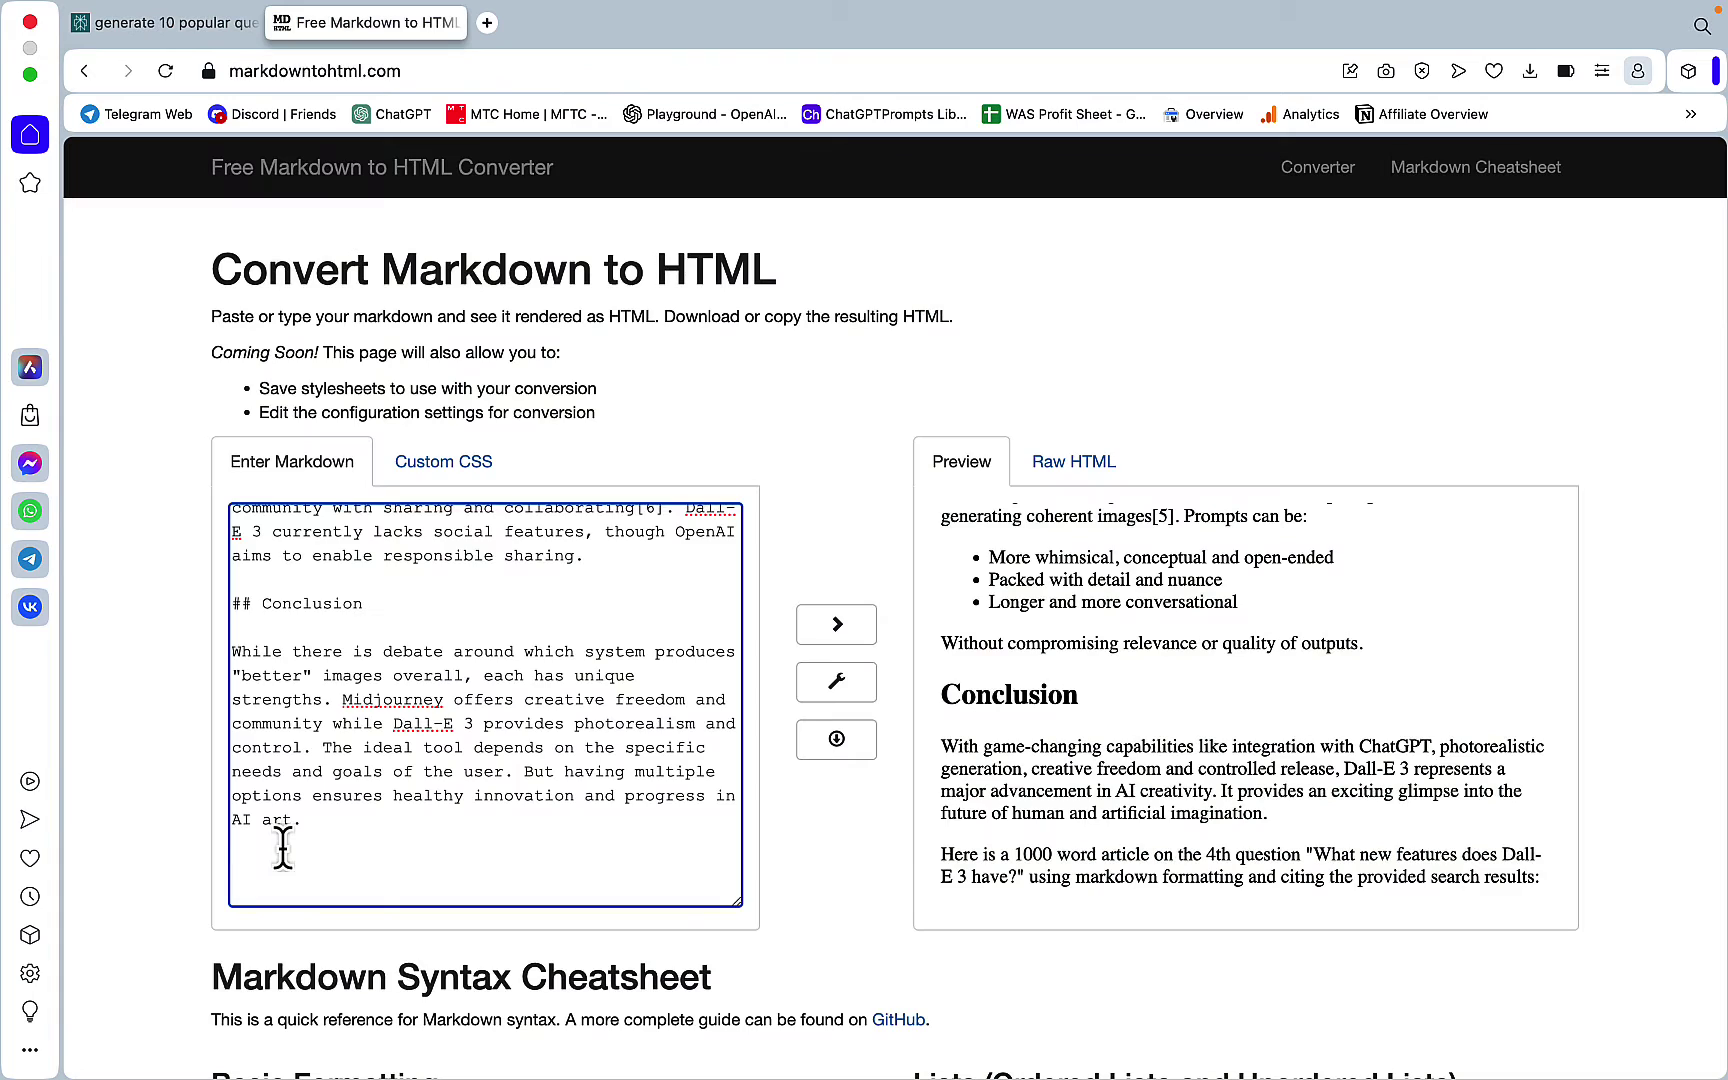
{"action": "scroll", "coordinate": [388, 875], "scroll_direction": "down", "scroll_amount": 5}
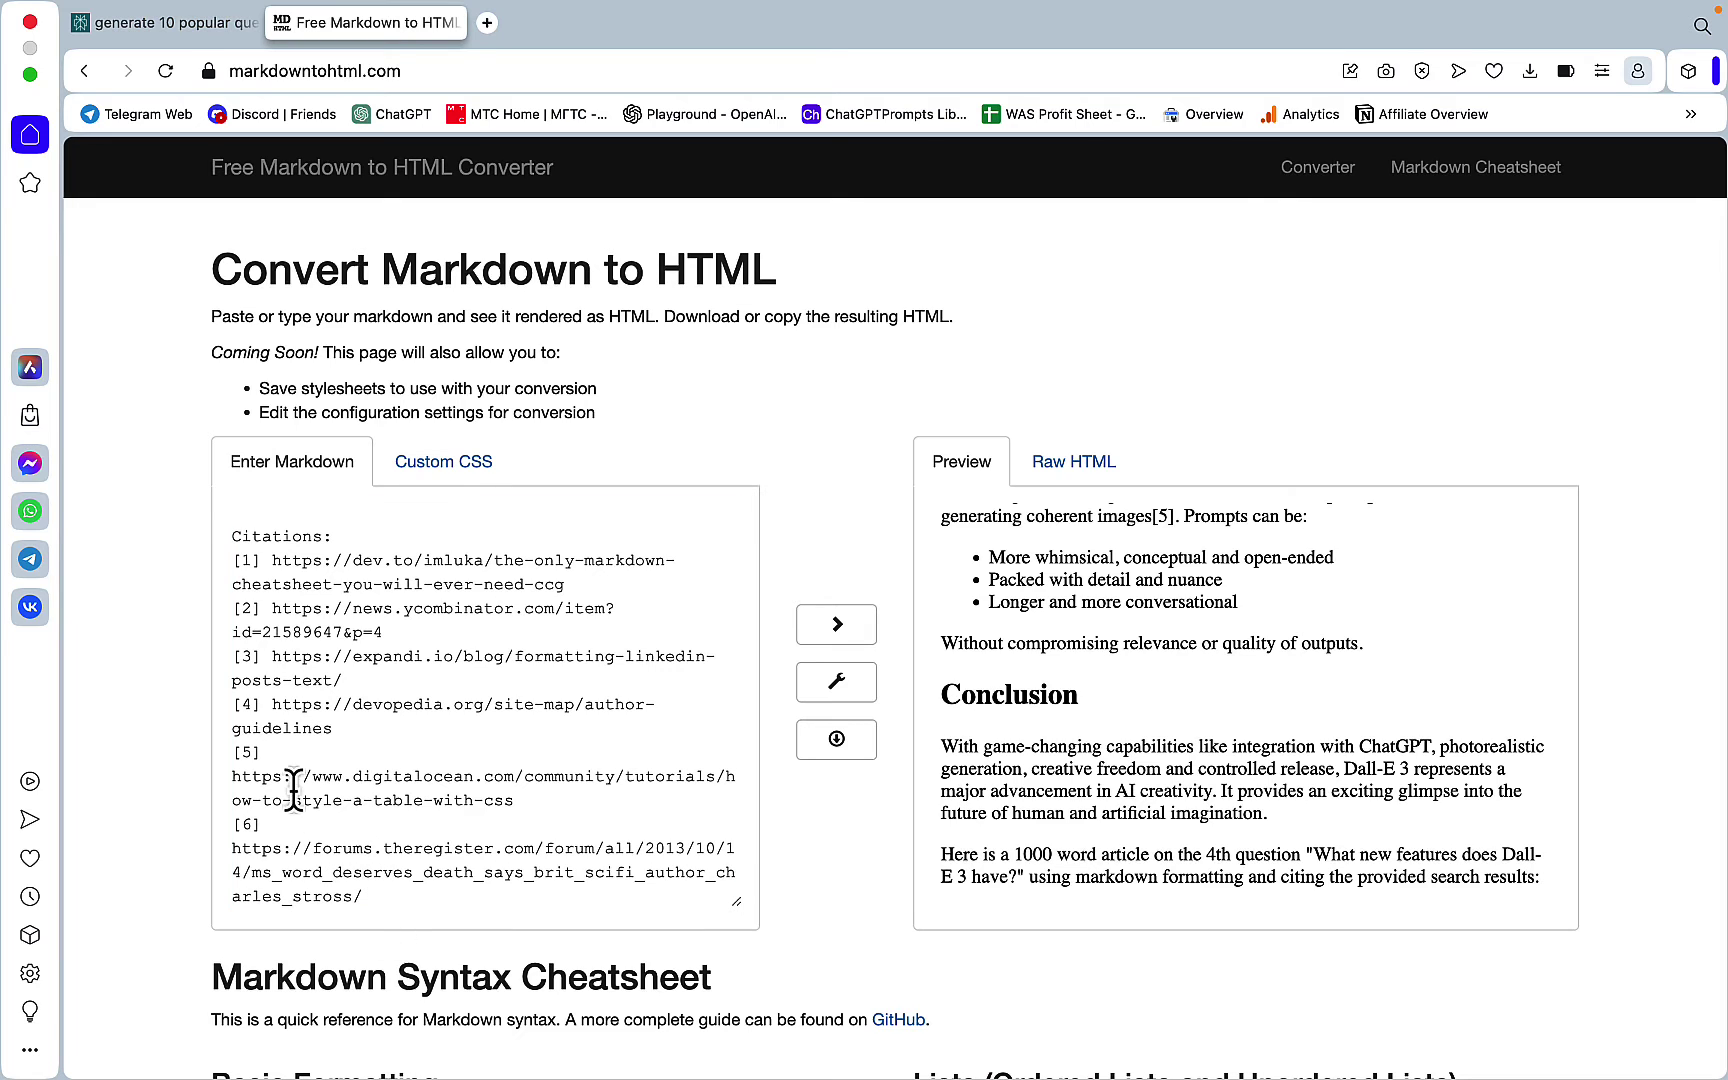
{"action": "left_click_drag", "start_coordinate": [243, 562], "coordinate": [451, 899]}
{"action": "key", "text": "BackSpace"}
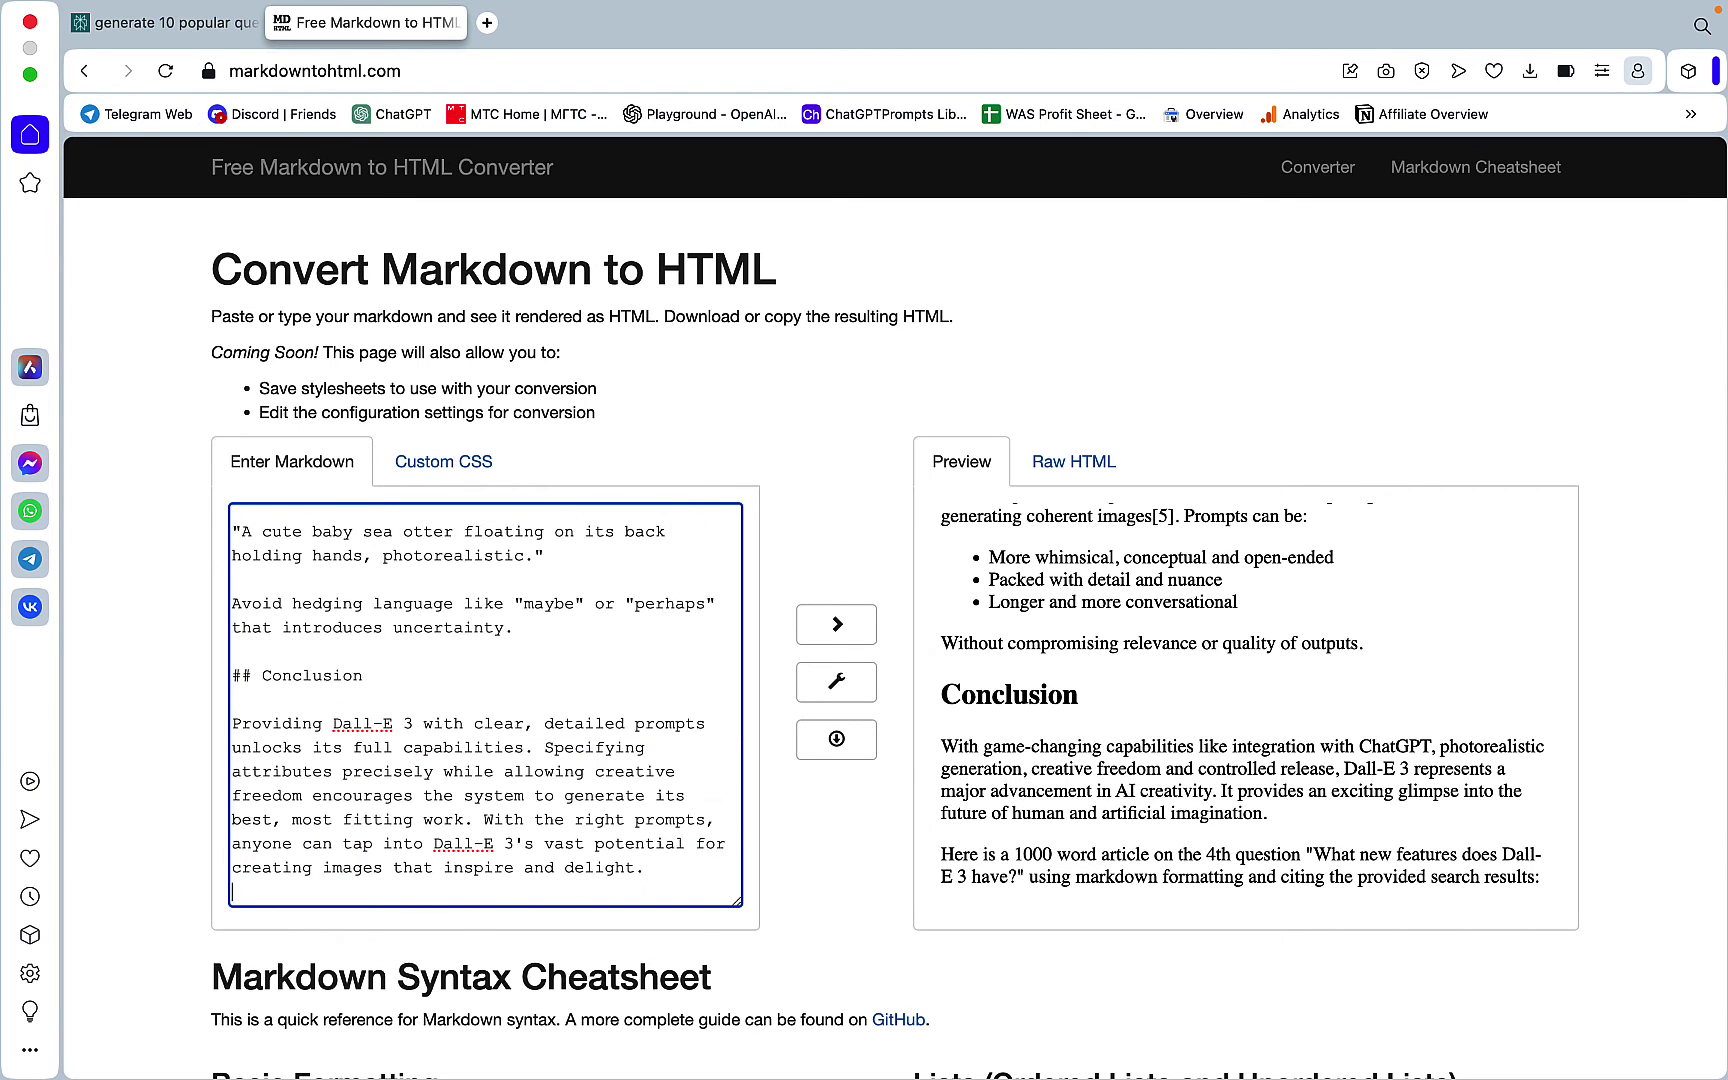
{"action": "left_click", "coordinate": [1341, 745]}
Step: Scroll through the rendered preview of all three articles and select all of it
{"action": "scroll", "coordinate": [1308, 733], "scroll_direction": "up", "scroll_amount": 10}
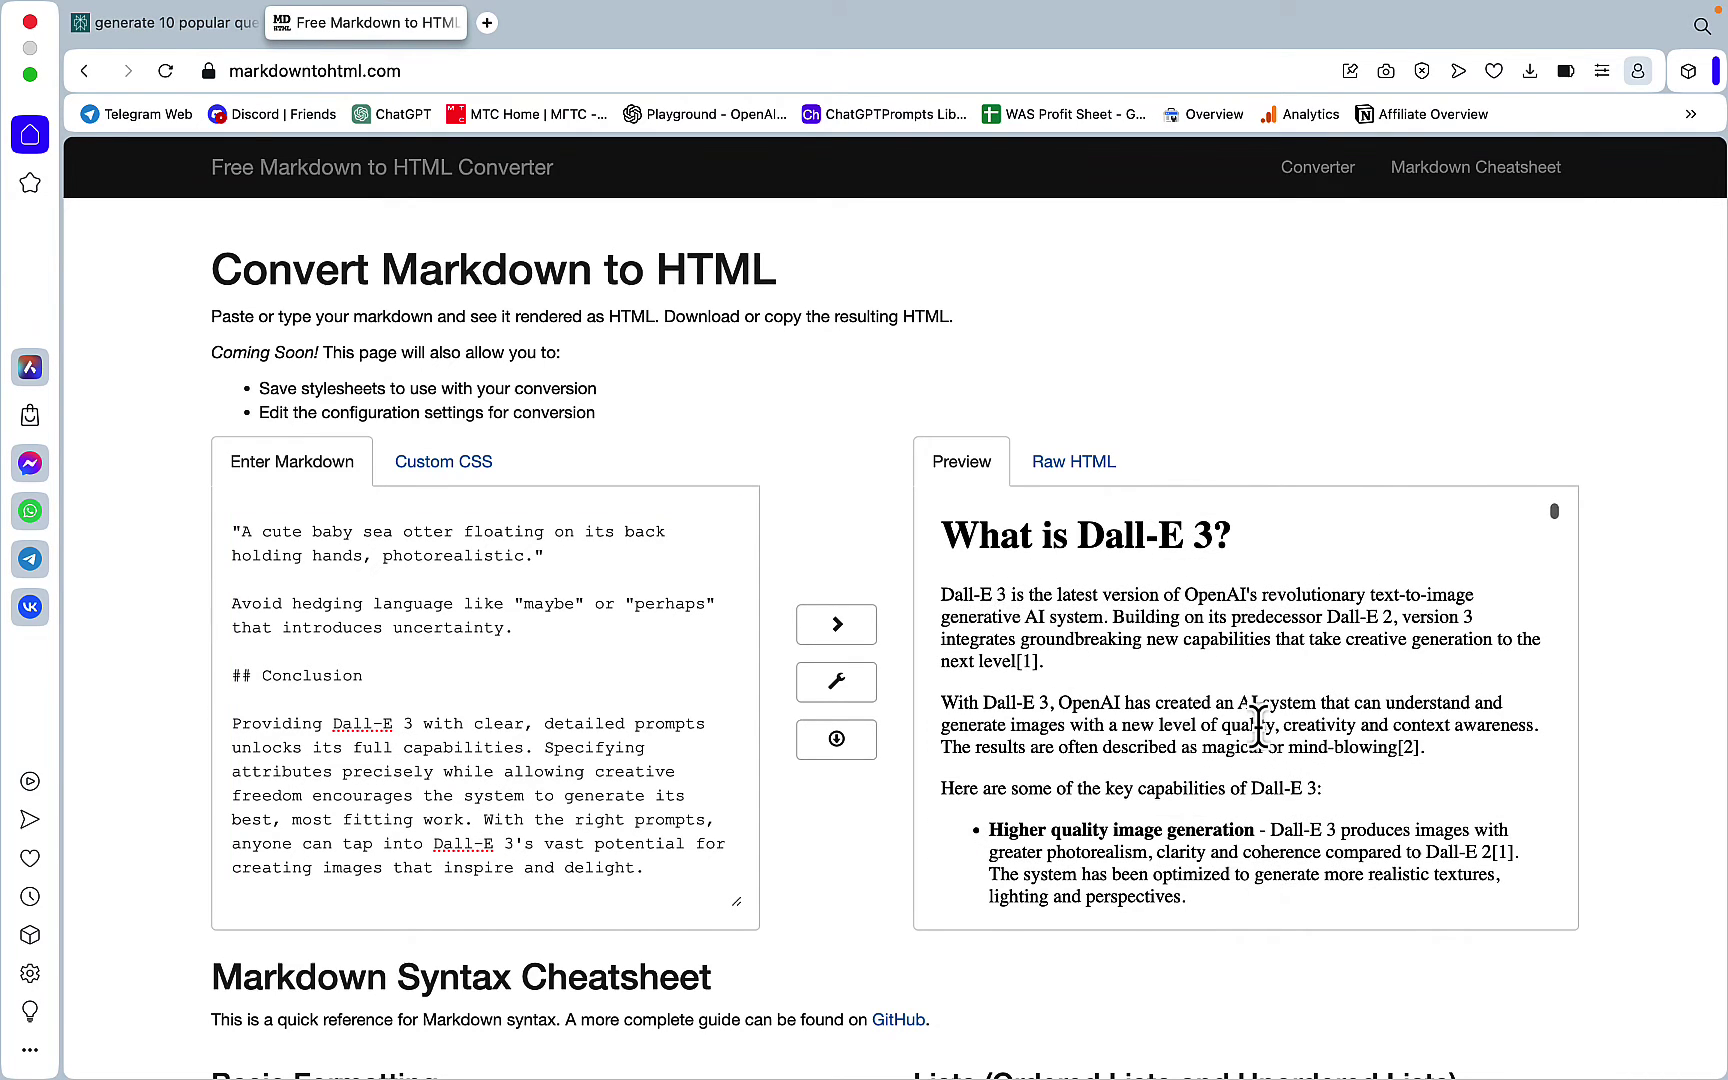
{"action": "scroll", "coordinate": [1258, 728], "scroll_direction": "down", "scroll_amount": 10}
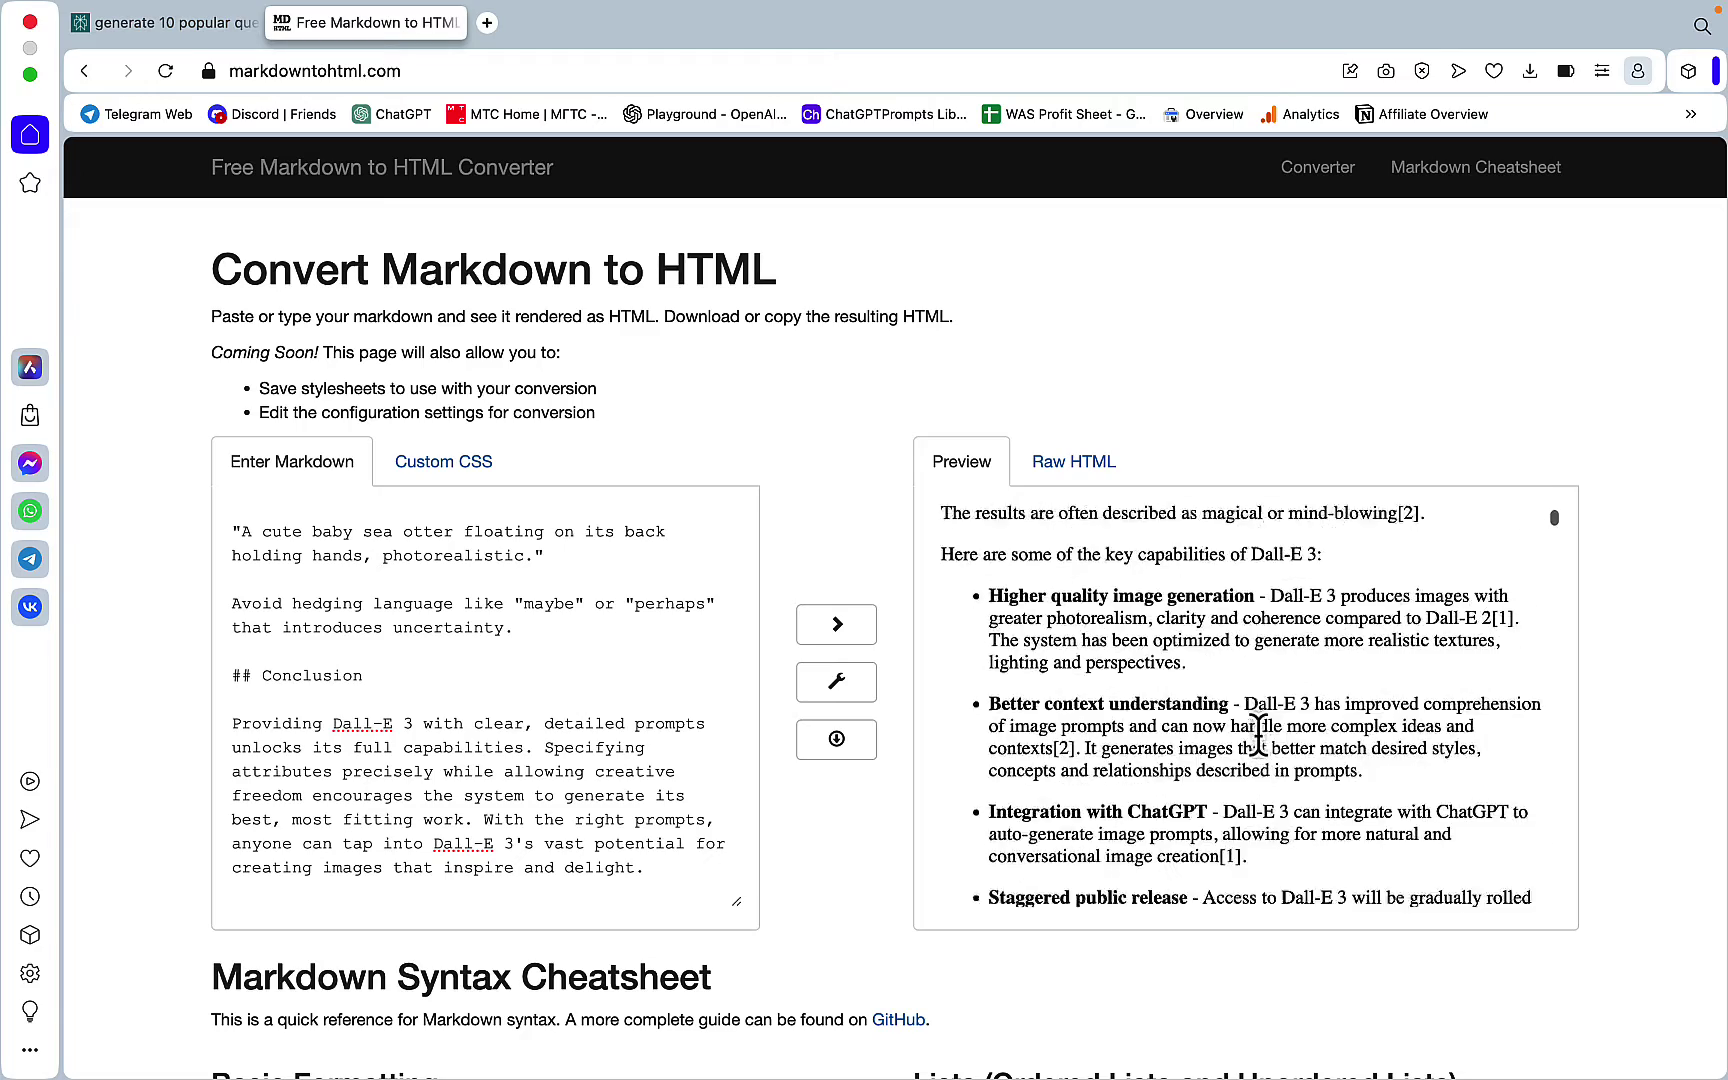
{"action": "scroll", "coordinate": [1258, 740], "scroll_direction": "down", "scroll_amount": 10}
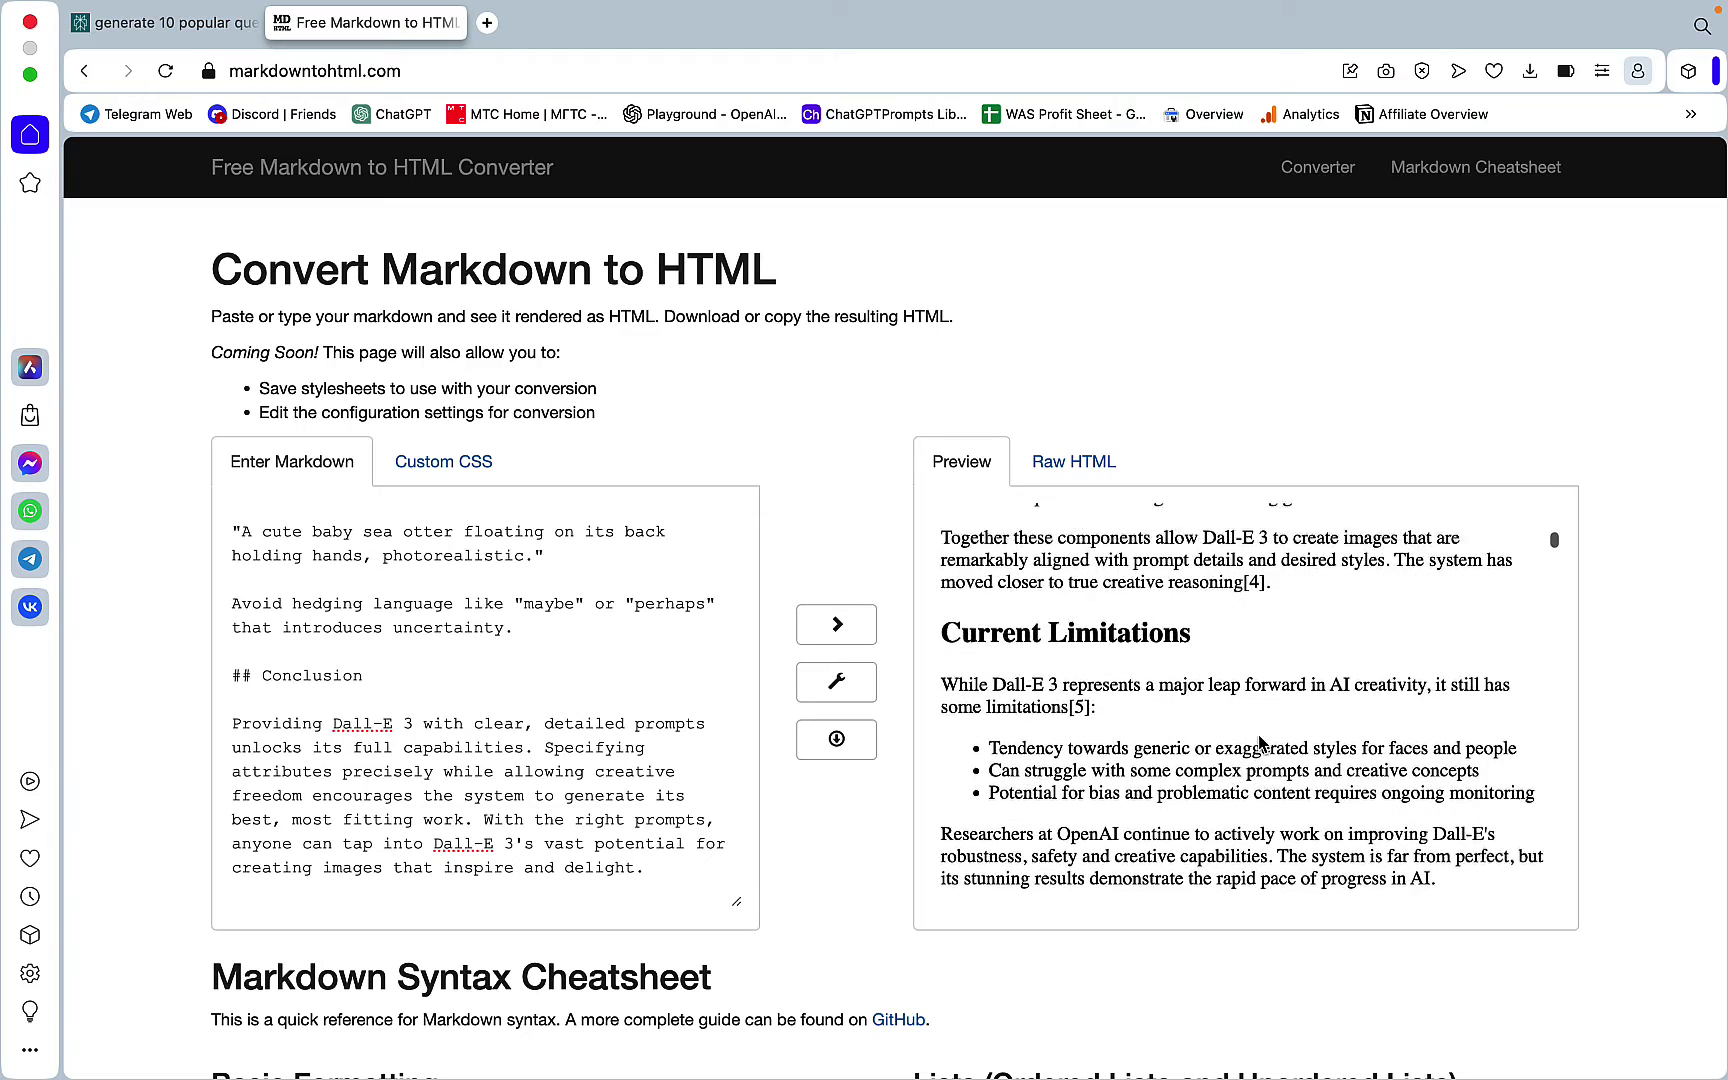
{"action": "scroll", "coordinate": [1259, 736], "scroll_direction": "down", "scroll_amount": 10}
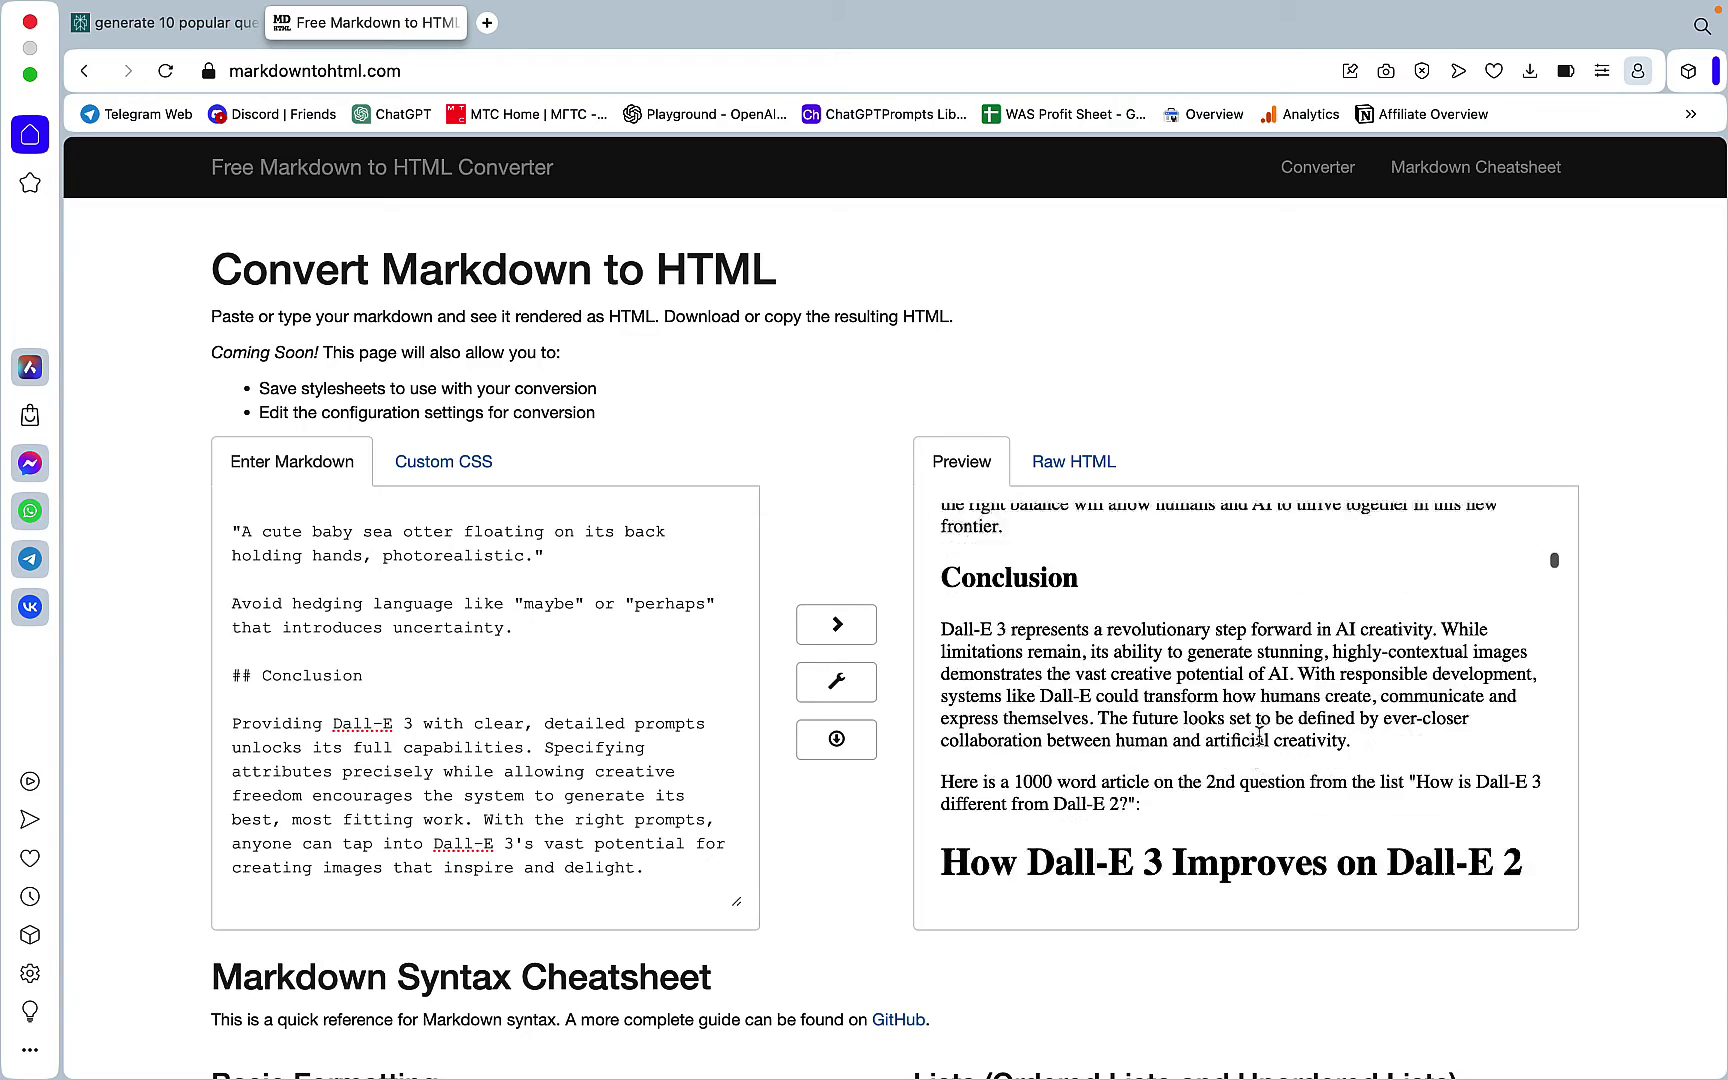
{"action": "scroll", "coordinate": [1260, 740], "scroll_direction": "down", "scroll_amount": 8}
{"action": "scroll", "coordinate": [1258, 735], "scroll_direction": "up", "scroll_amount": 3}
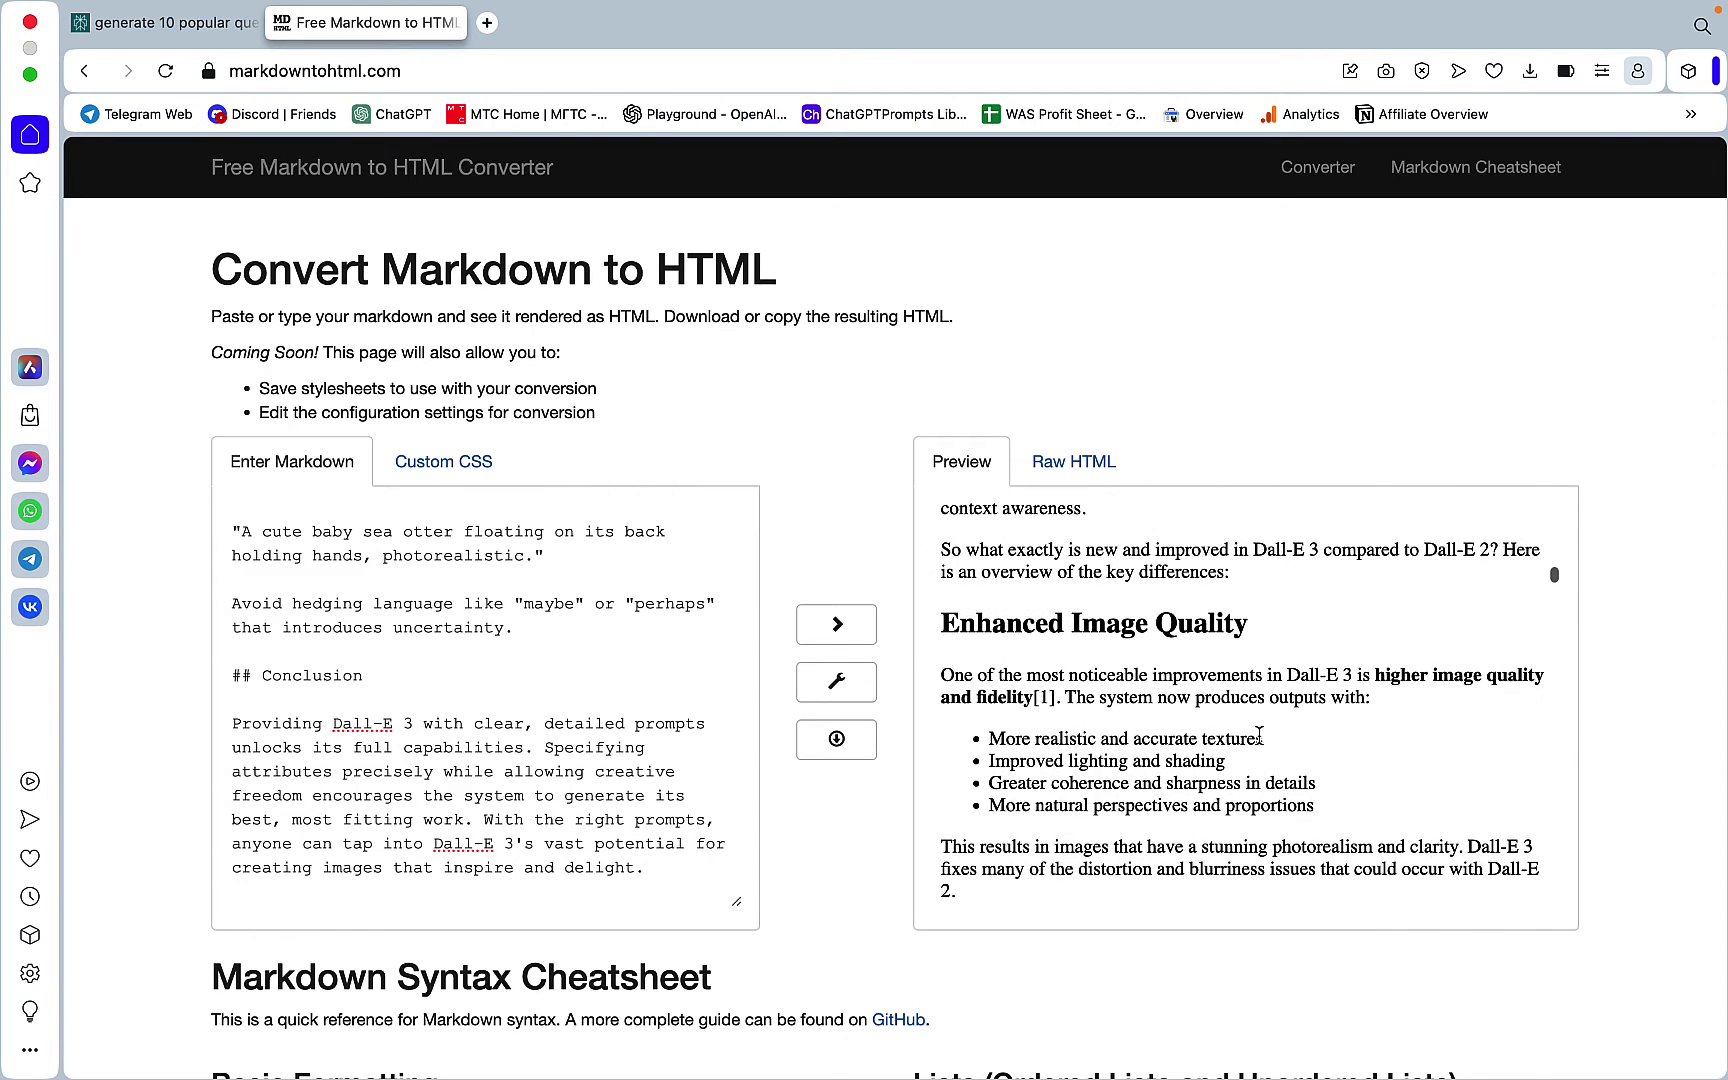
{"action": "scroll", "coordinate": [1258, 735], "scroll_direction": "down", "scroll_amount": 5}
{"action": "scroll", "coordinate": [1259, 736], "scroll_direction": "down", "scroll_amount": 6}
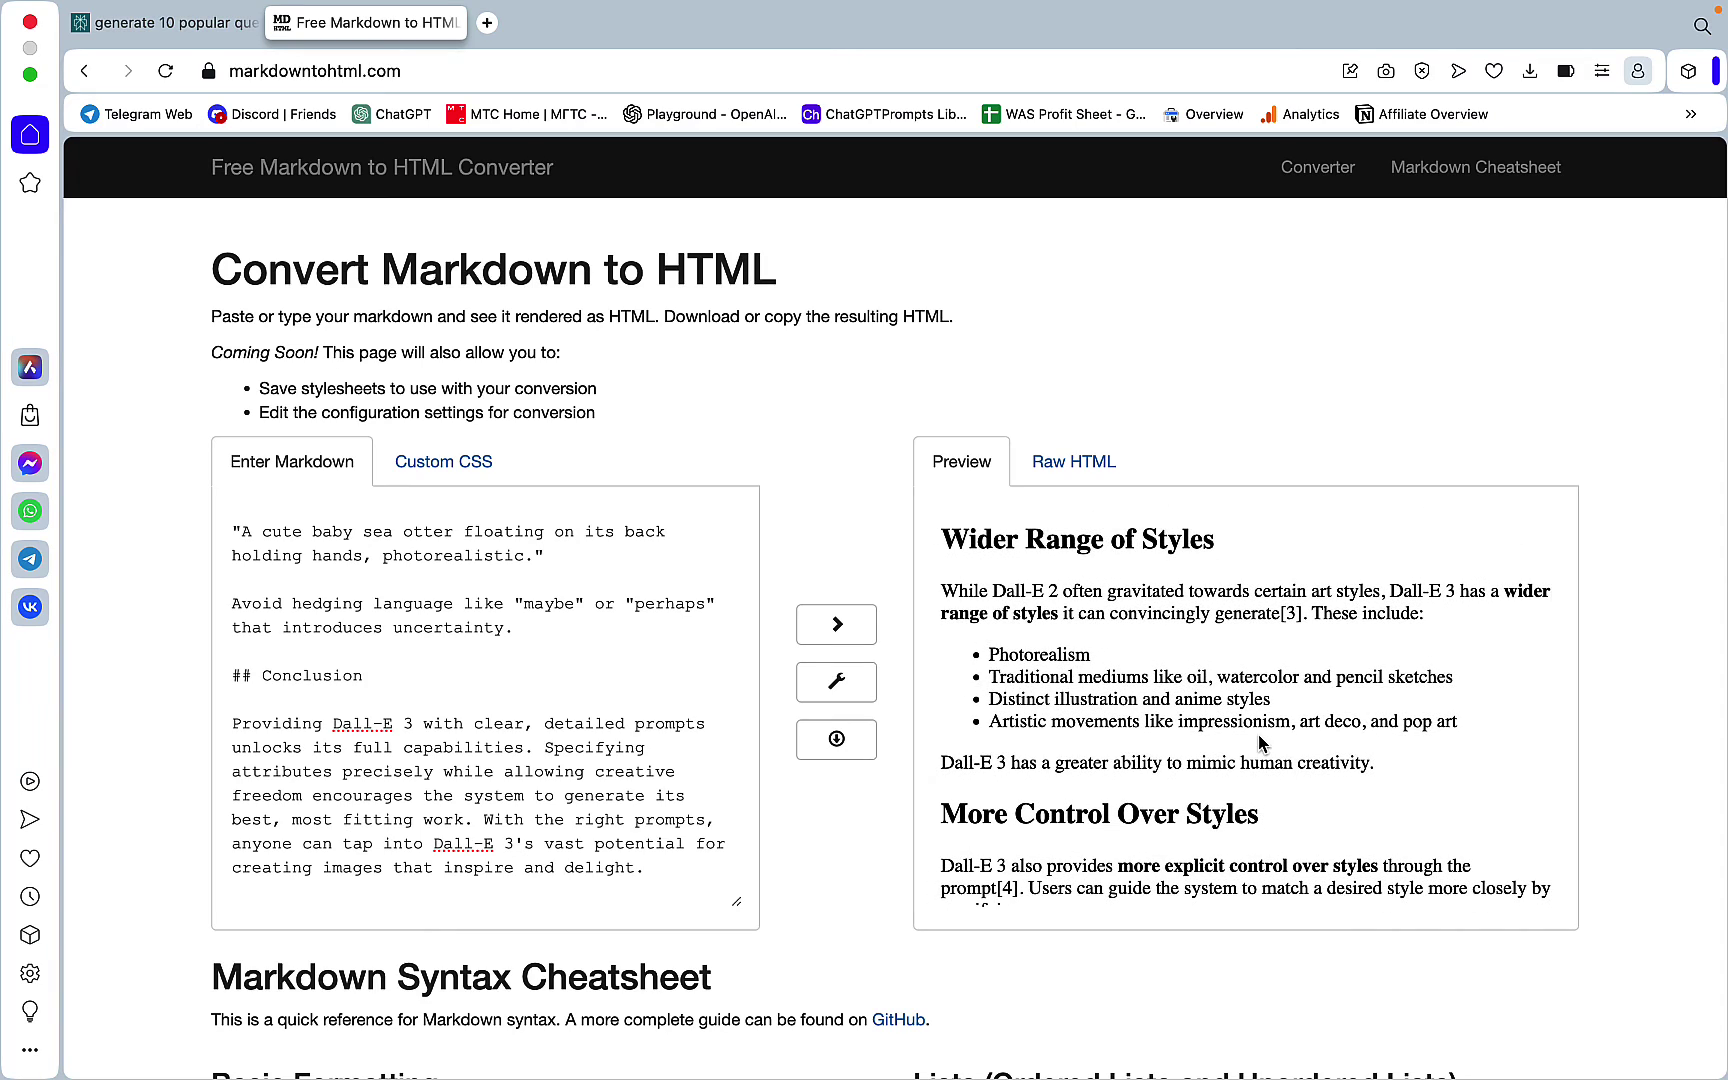
{"action": "scroll", "coordinate": [1260, 742], "scroll_direction": "down", "scroll_amount": 8}
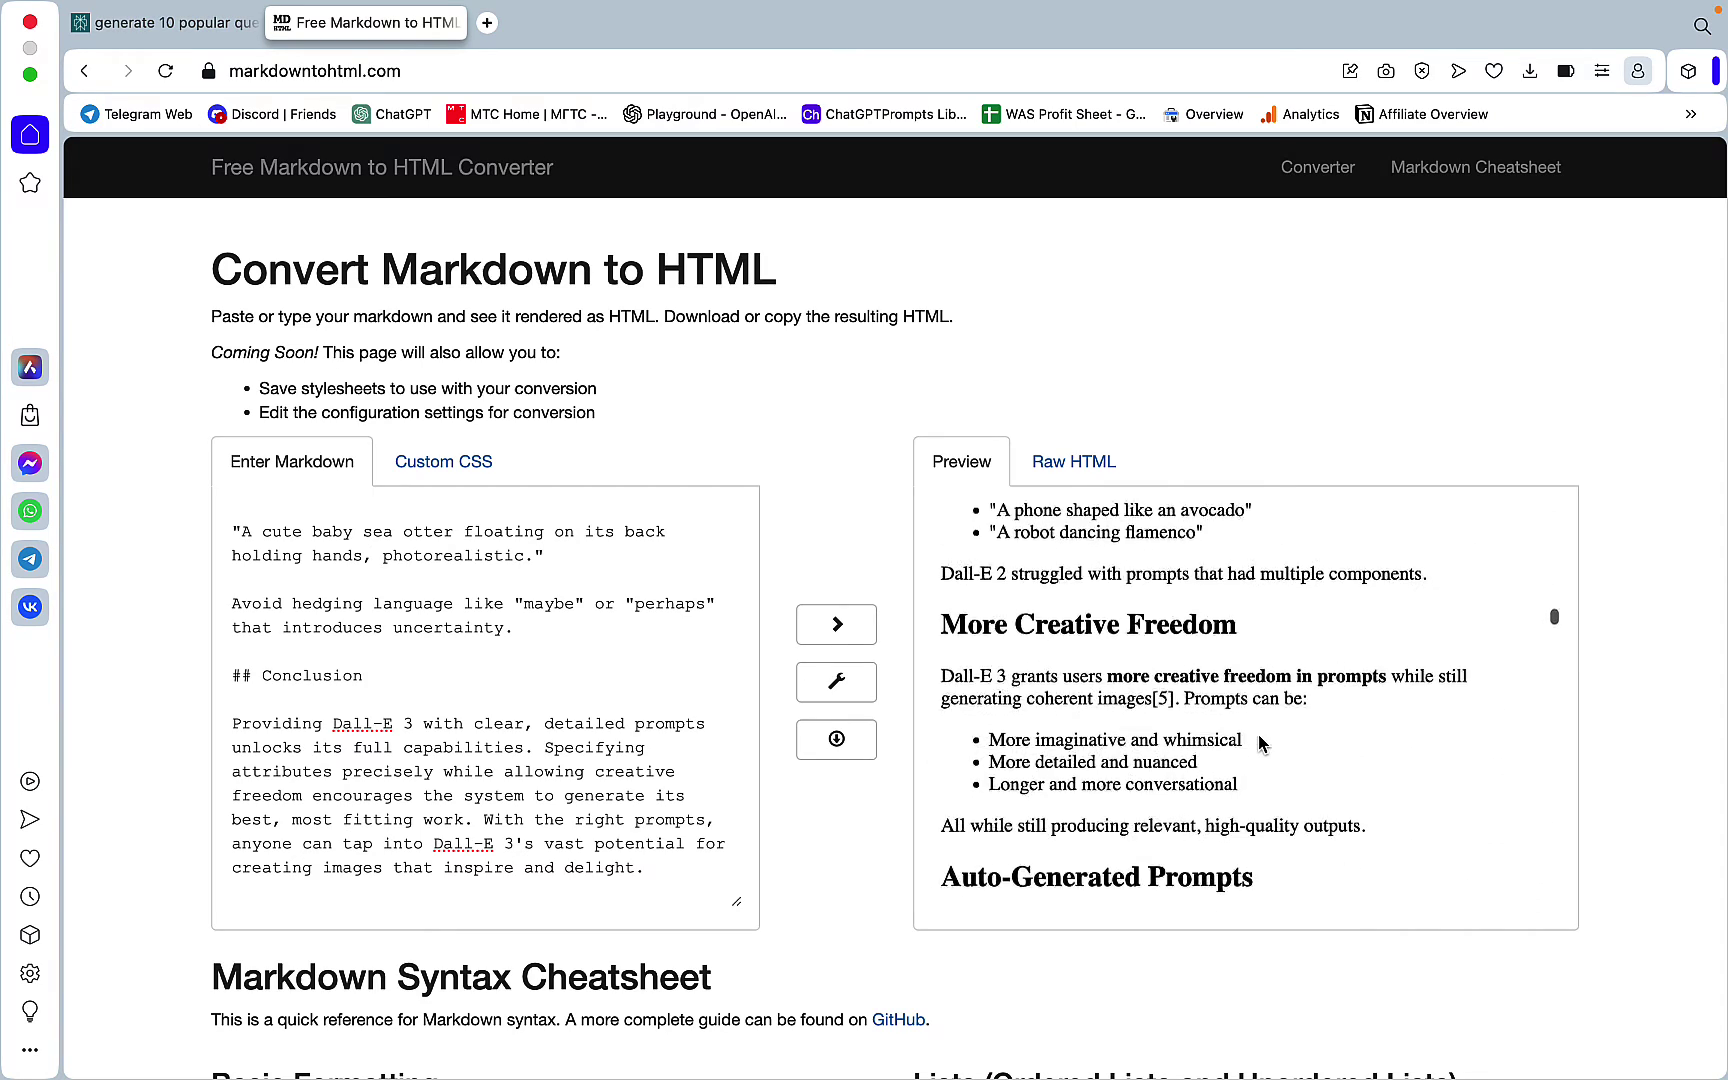
{"action": "scroll", "coordinate": [1258, 742], "scroll_direction": "down", "scroll_amount": 10}
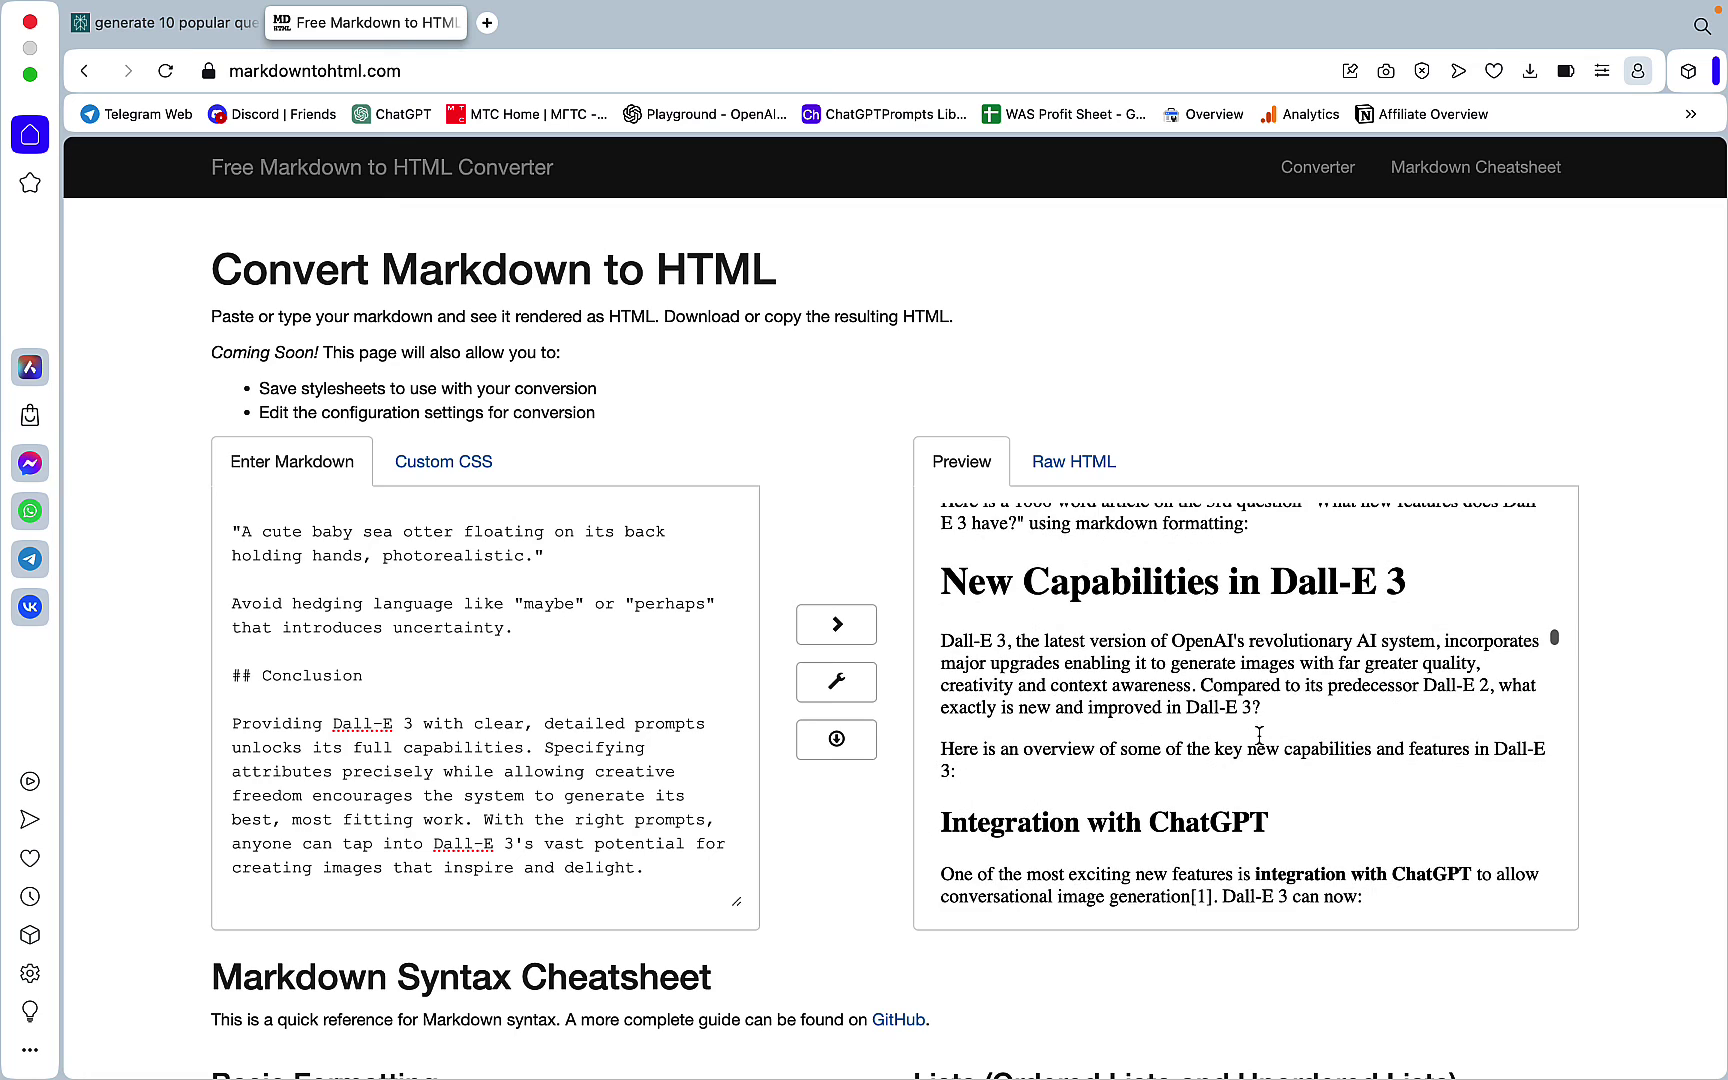
{"action": "scroll", "coordinate": [1259, 741], "scroll_direction": "down", "scroll_amount": 4}
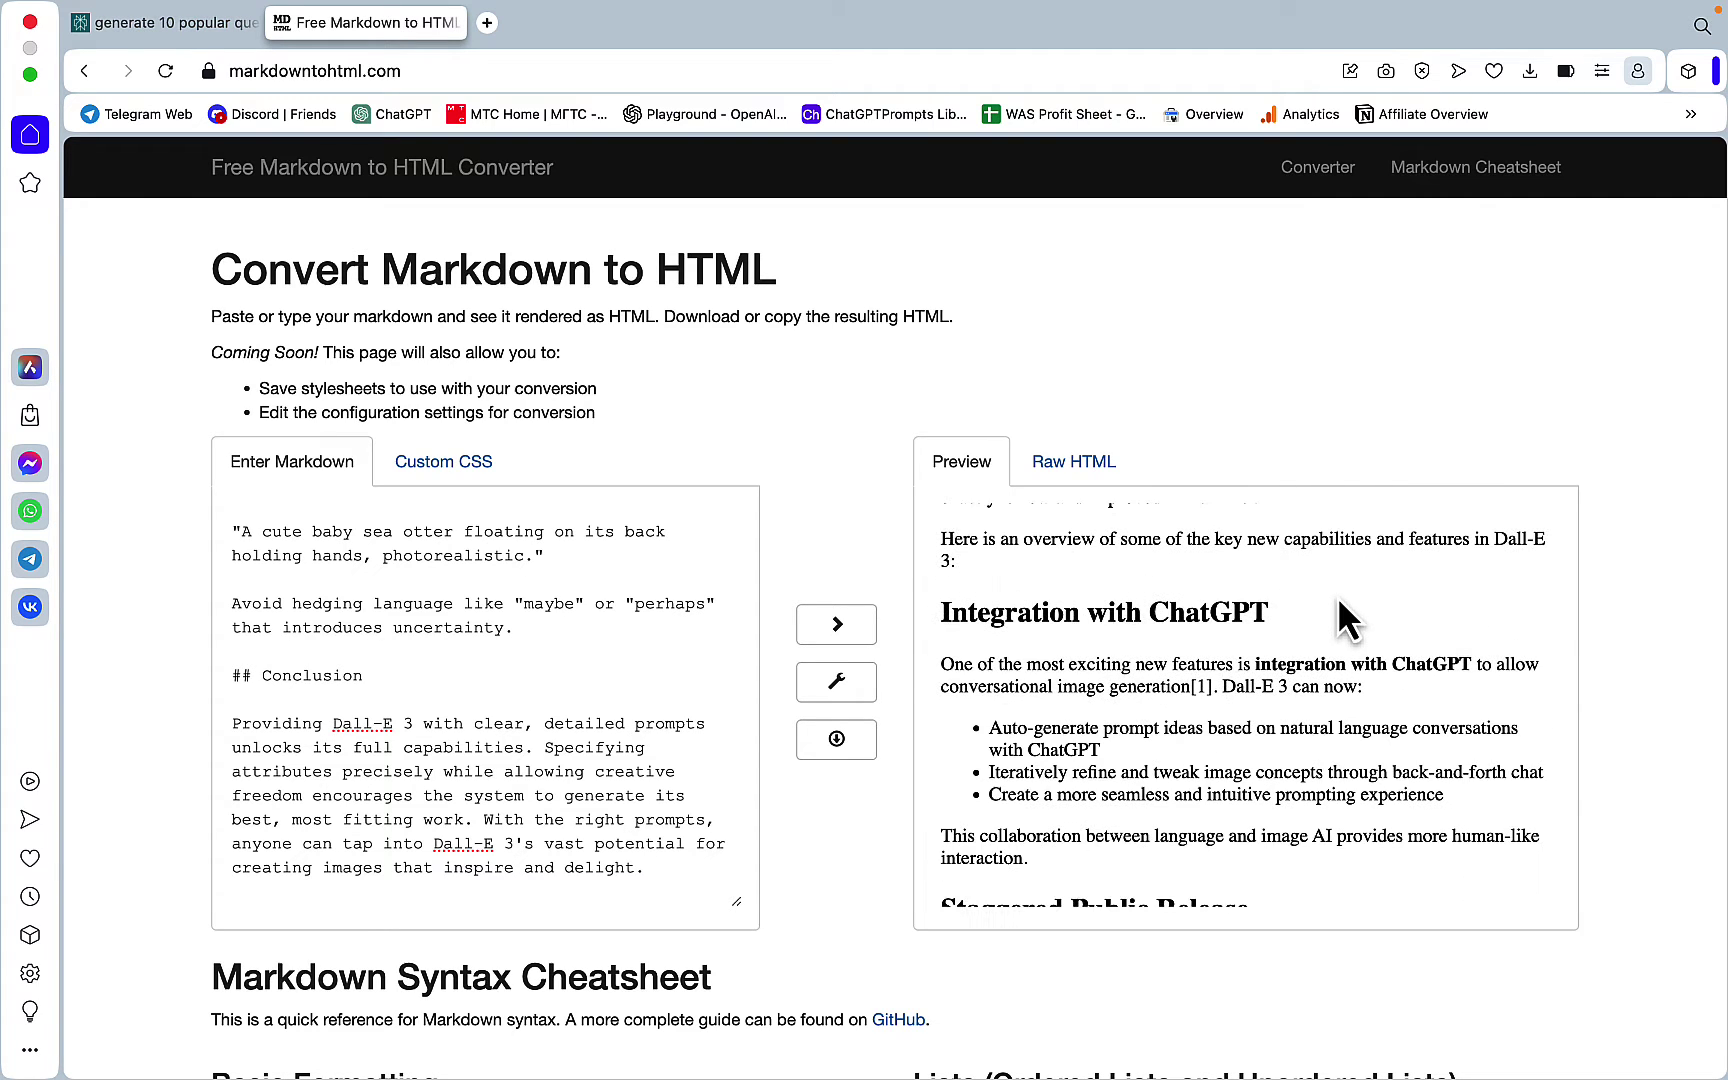
{"action": "scroll", "coordinate": [1337, 594], "scroll_direction": "down", "scroll_amount": 8}
{"action": "scroll", "coordinate": [1337, 594], "scroll_direction": "down", "scroll_amount": 9}
{"action": "scroll", "coordinate": [1401, 680], "scroll_direction": "down", "scroll_amount": 15}
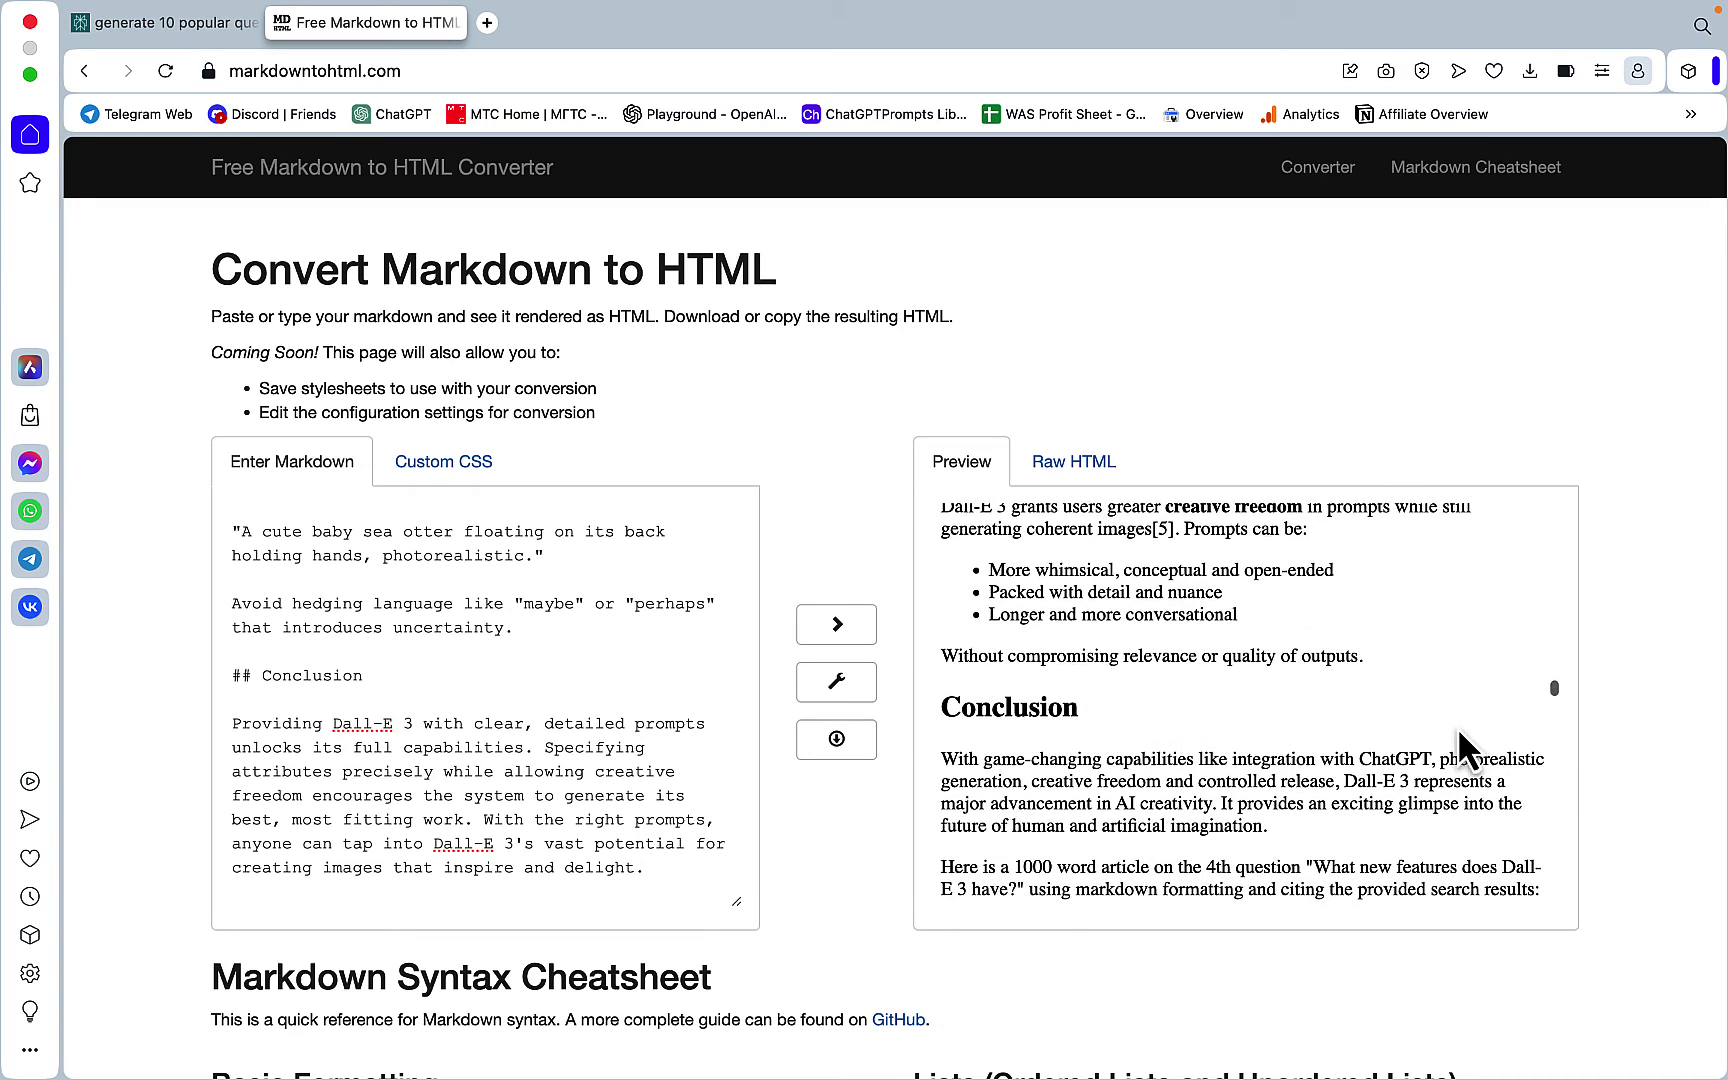
{"action": "scroll", "coordinate": [1457, 728], "scroll_direction": "down", "scroll_amount": 3}
{"action": "scroll", "coordinate": [1399, 728], "scroll_direction": "down", "scroll_amount": 5}
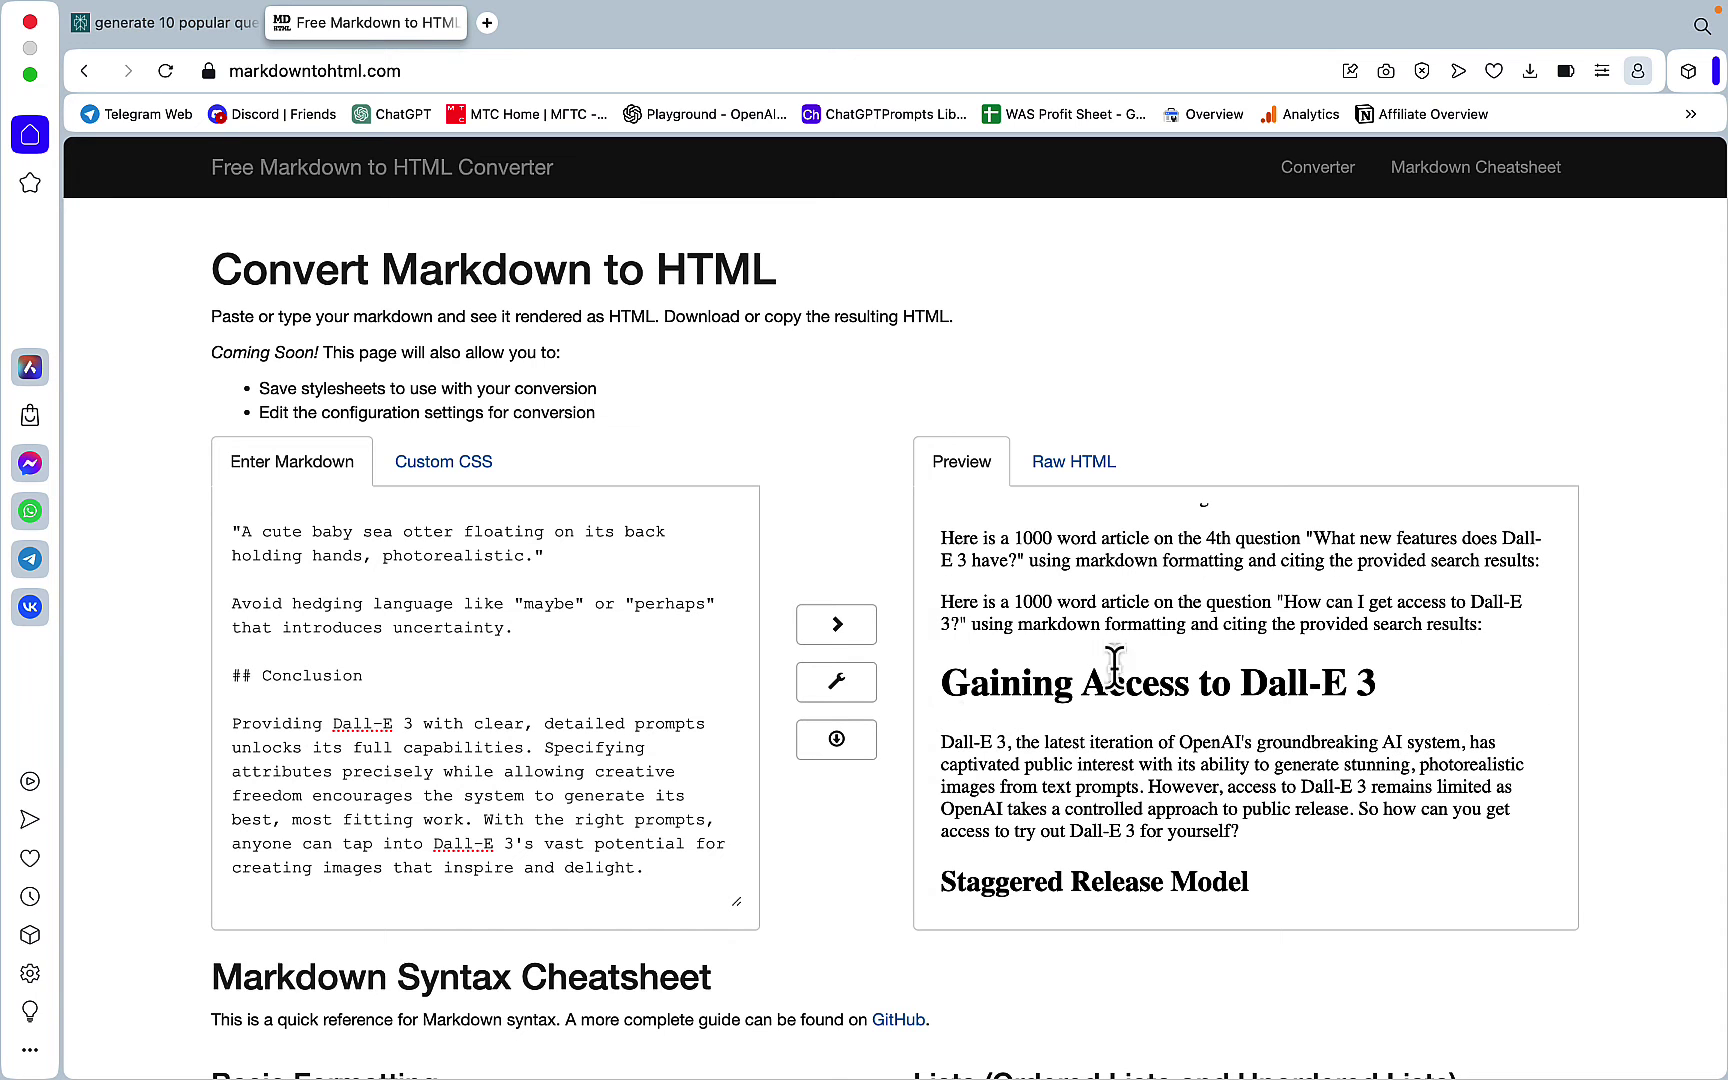
{"action": "scroll", "coordinate": [1443, 732], "scroll_direction": "down", "scroll_amount": 5}
{"action": "scroll", "coordinate": [1467, 774], "scroll_direction": "down", "scroll_amount": 20}
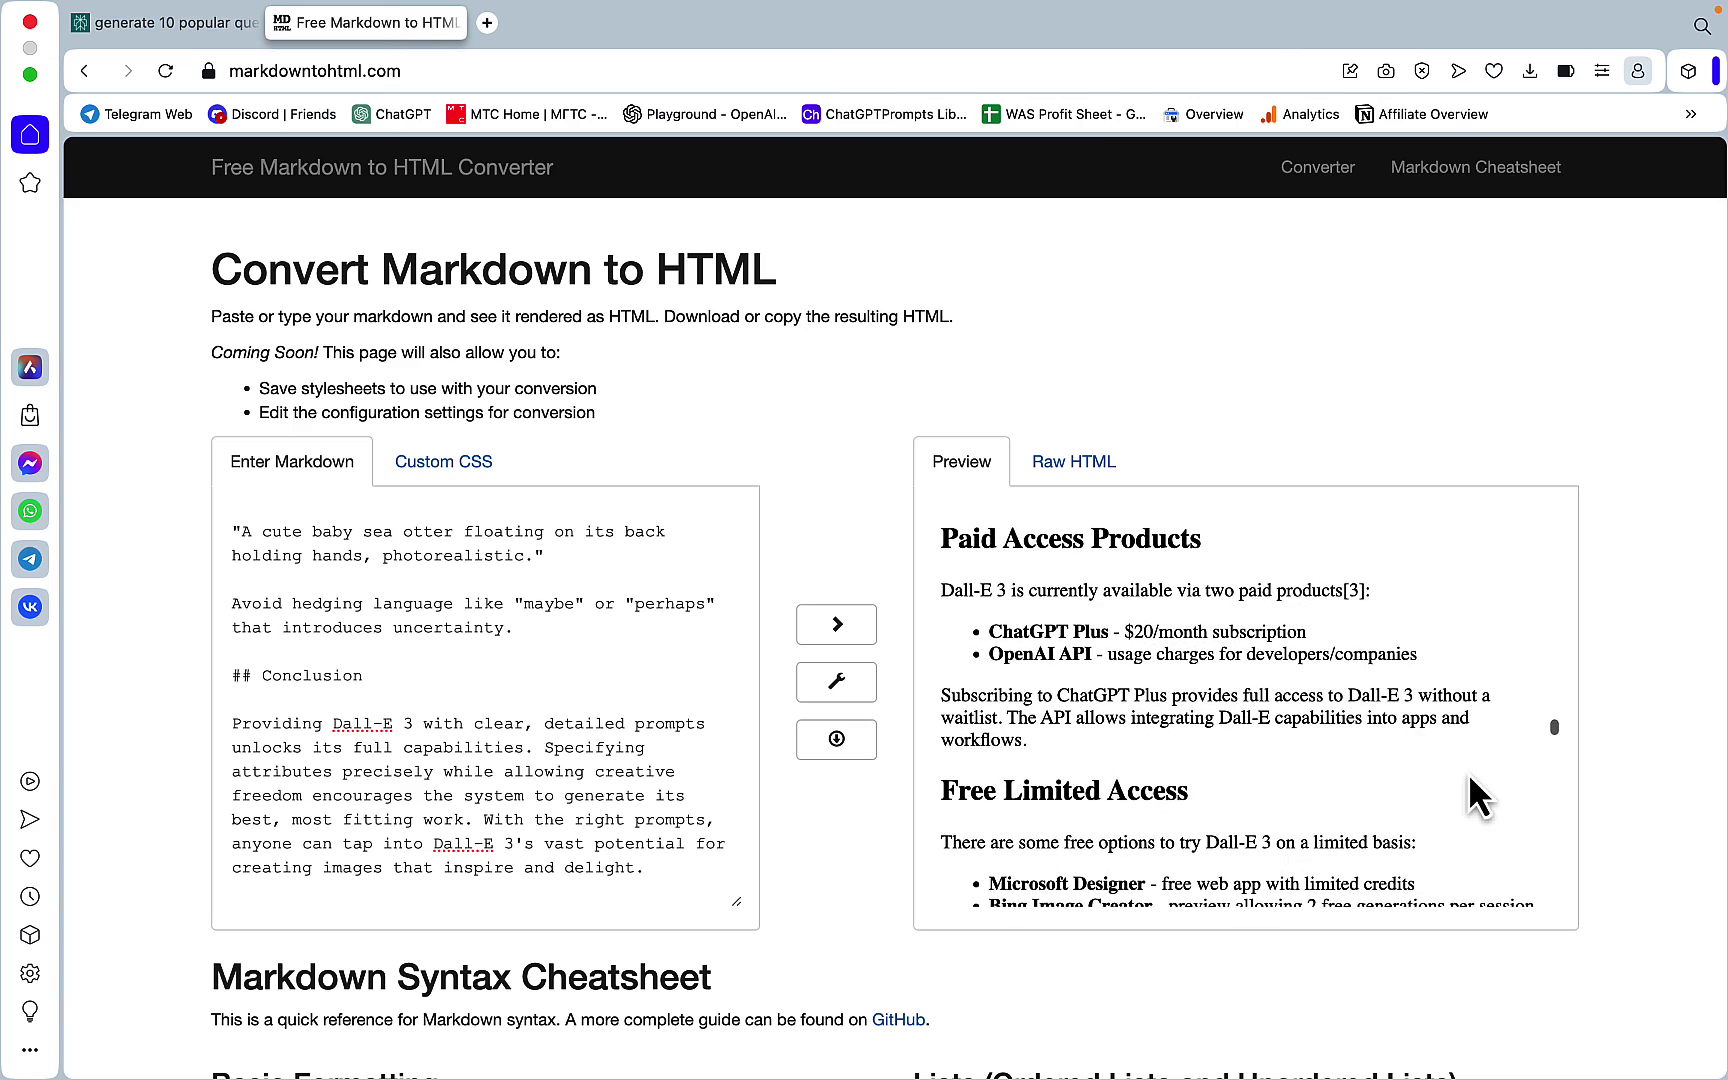
{"action": "scroll", "coordinate": [1467, 774], "scroll_direction": "down", "scroll_amount": 6}
{"action": "scroll", "coordinate": [1467, 774], "scroll_direction": "down", "scroll_amount": 15}
{"action": "scroll", "coordinate": [1467, 770], "scroll_direction": "down", "scroll_amount": 3}
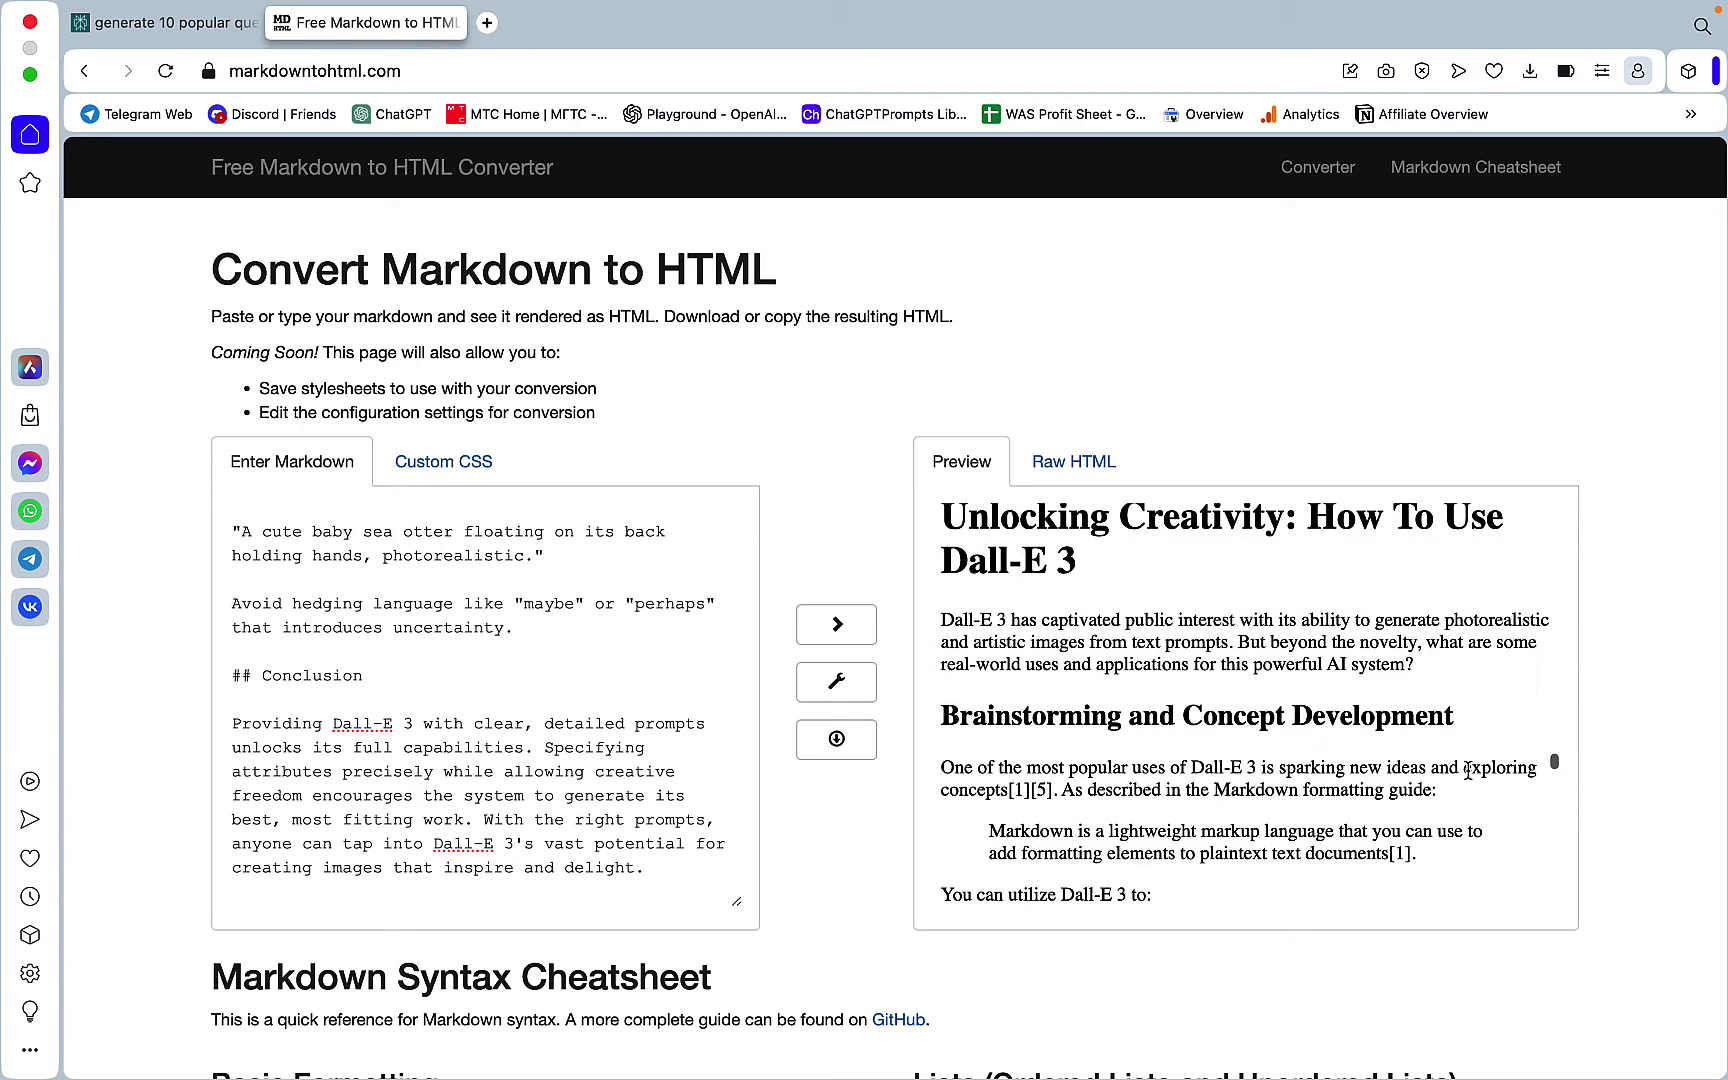
{"action": "scroll", "coordinate": [1467, 770], "scroll_direction": "down", "scroll_amount": 20}
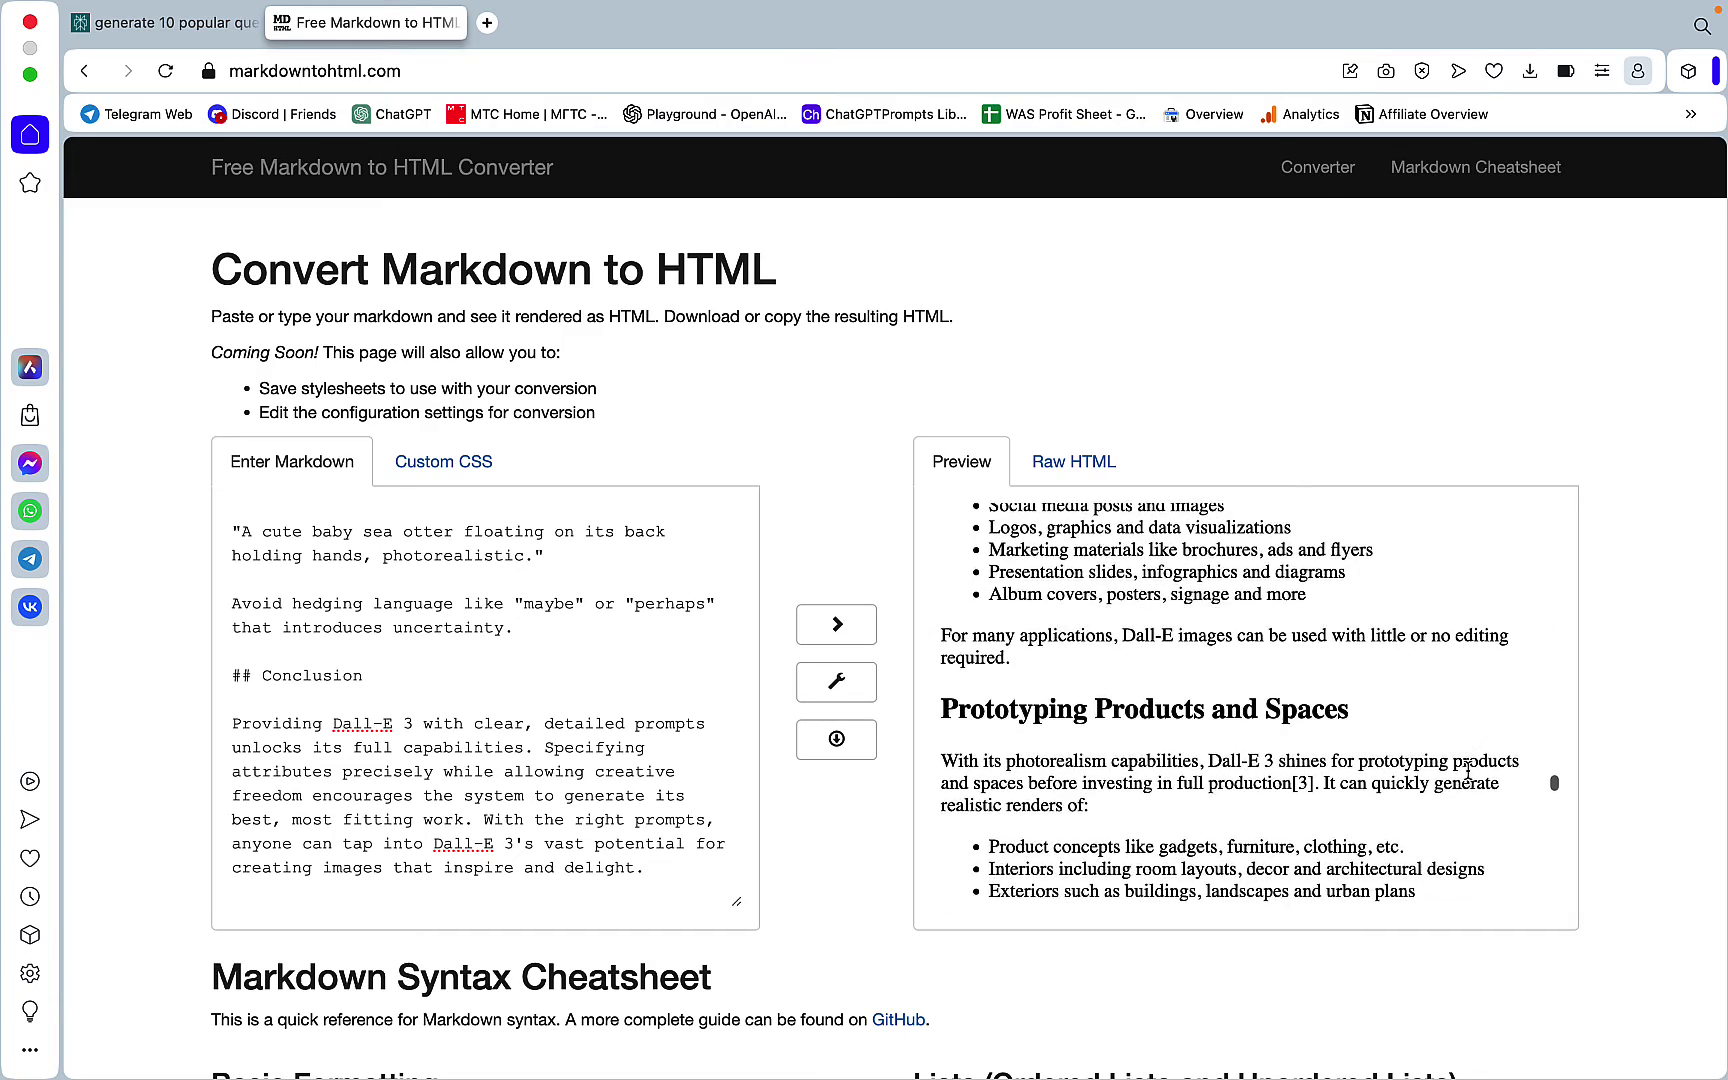
{"action": "scroll", "coordinate": [1467, 770], "scroll_direction": "down", "scroll_amount": 10}
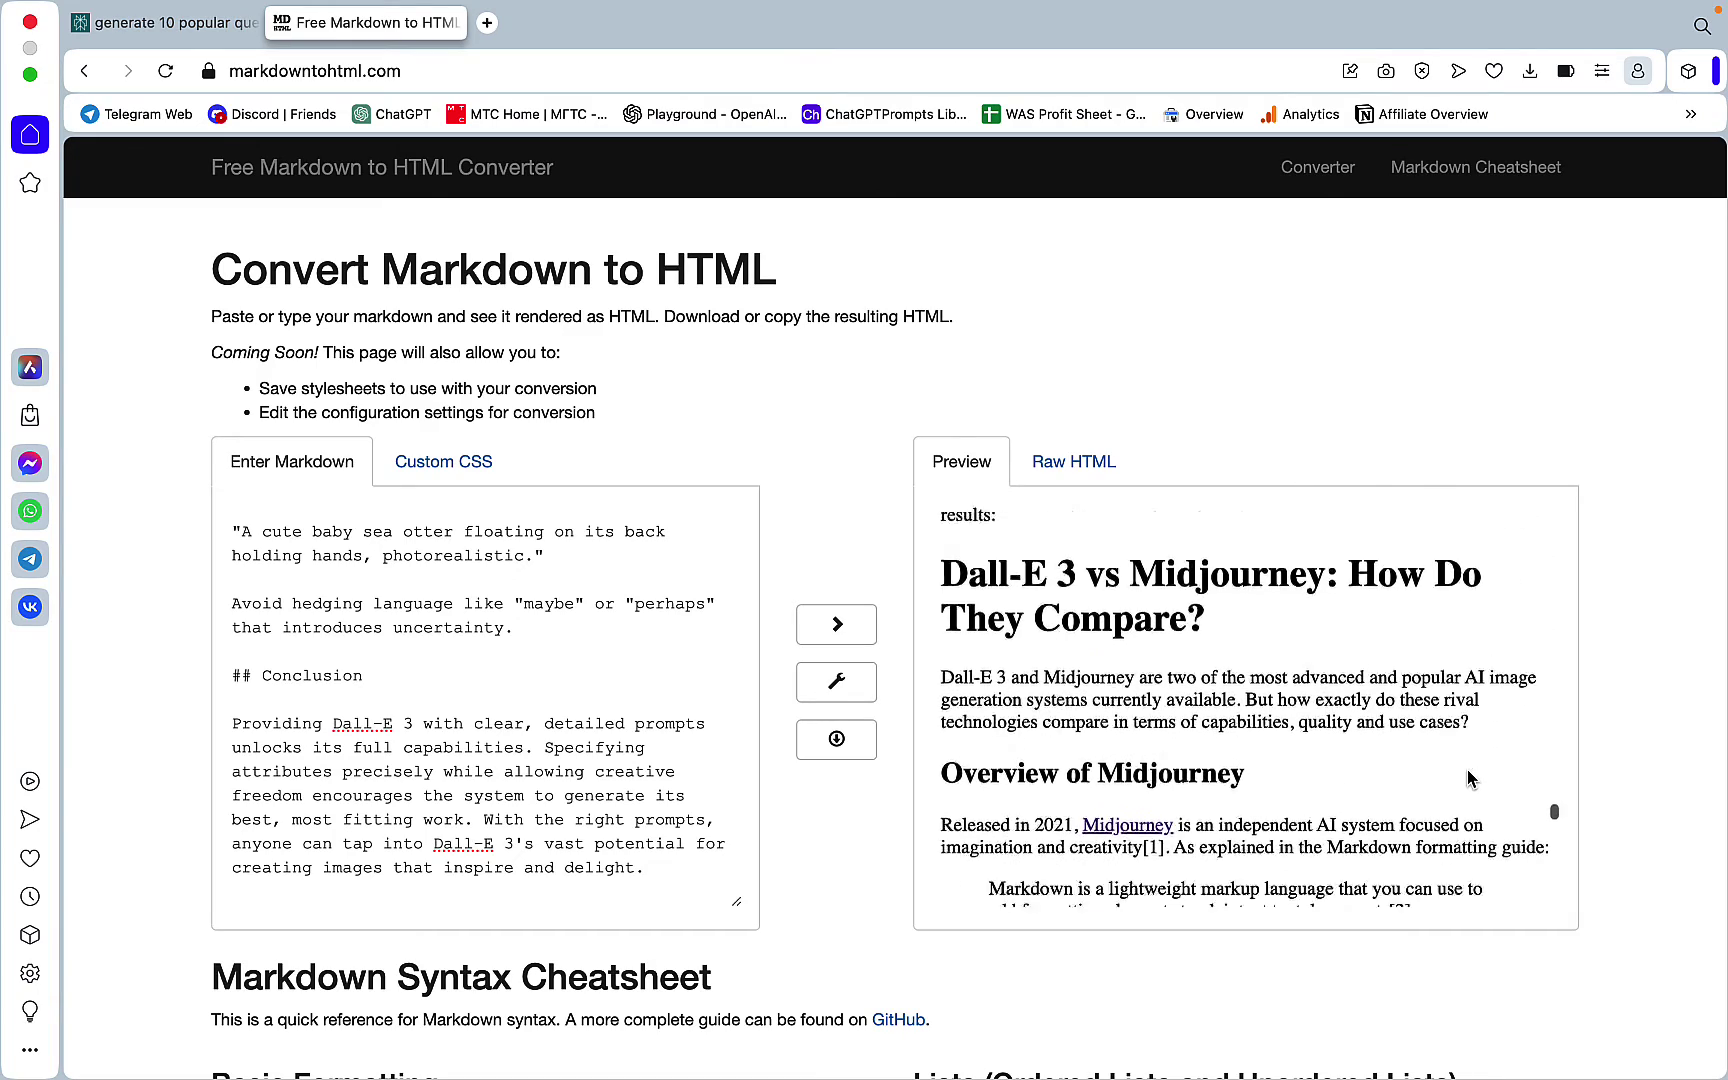
{"action": "scroll", "coordinate": [1391, 850], "scroll_direction": "down", "scroll_amount": 5}
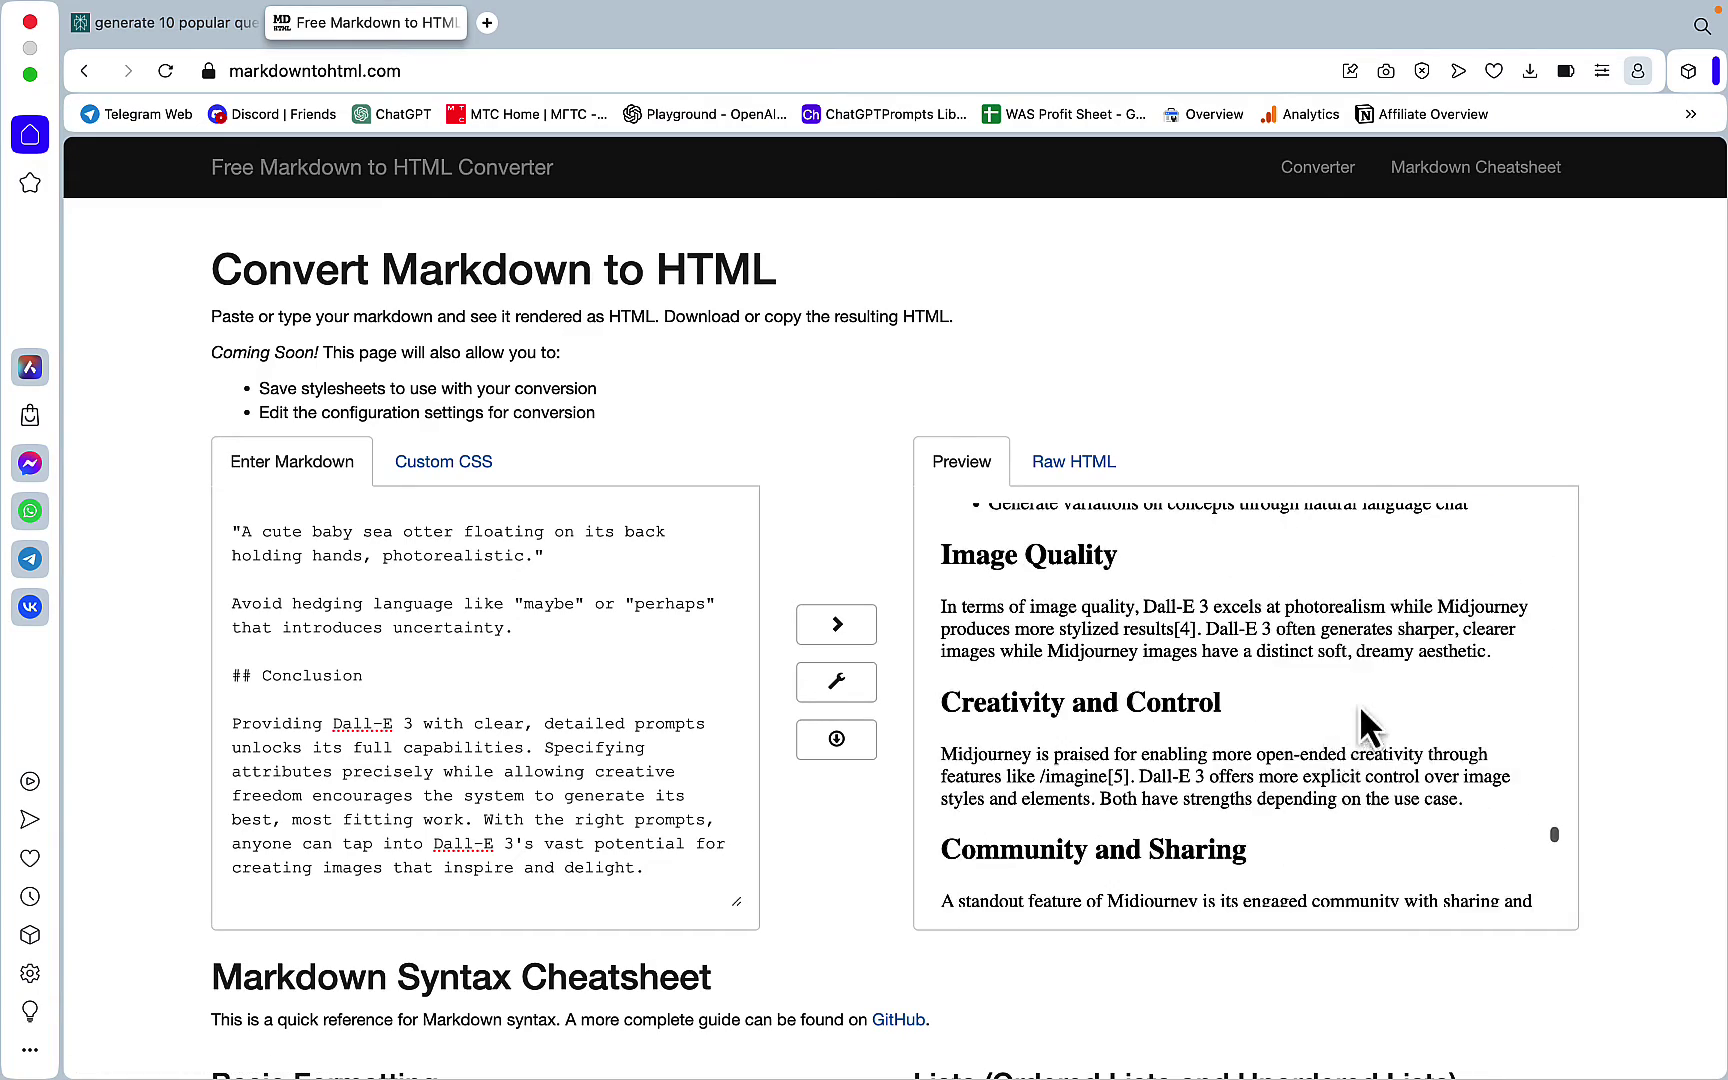
{"action": "key", "text": "super+a"}
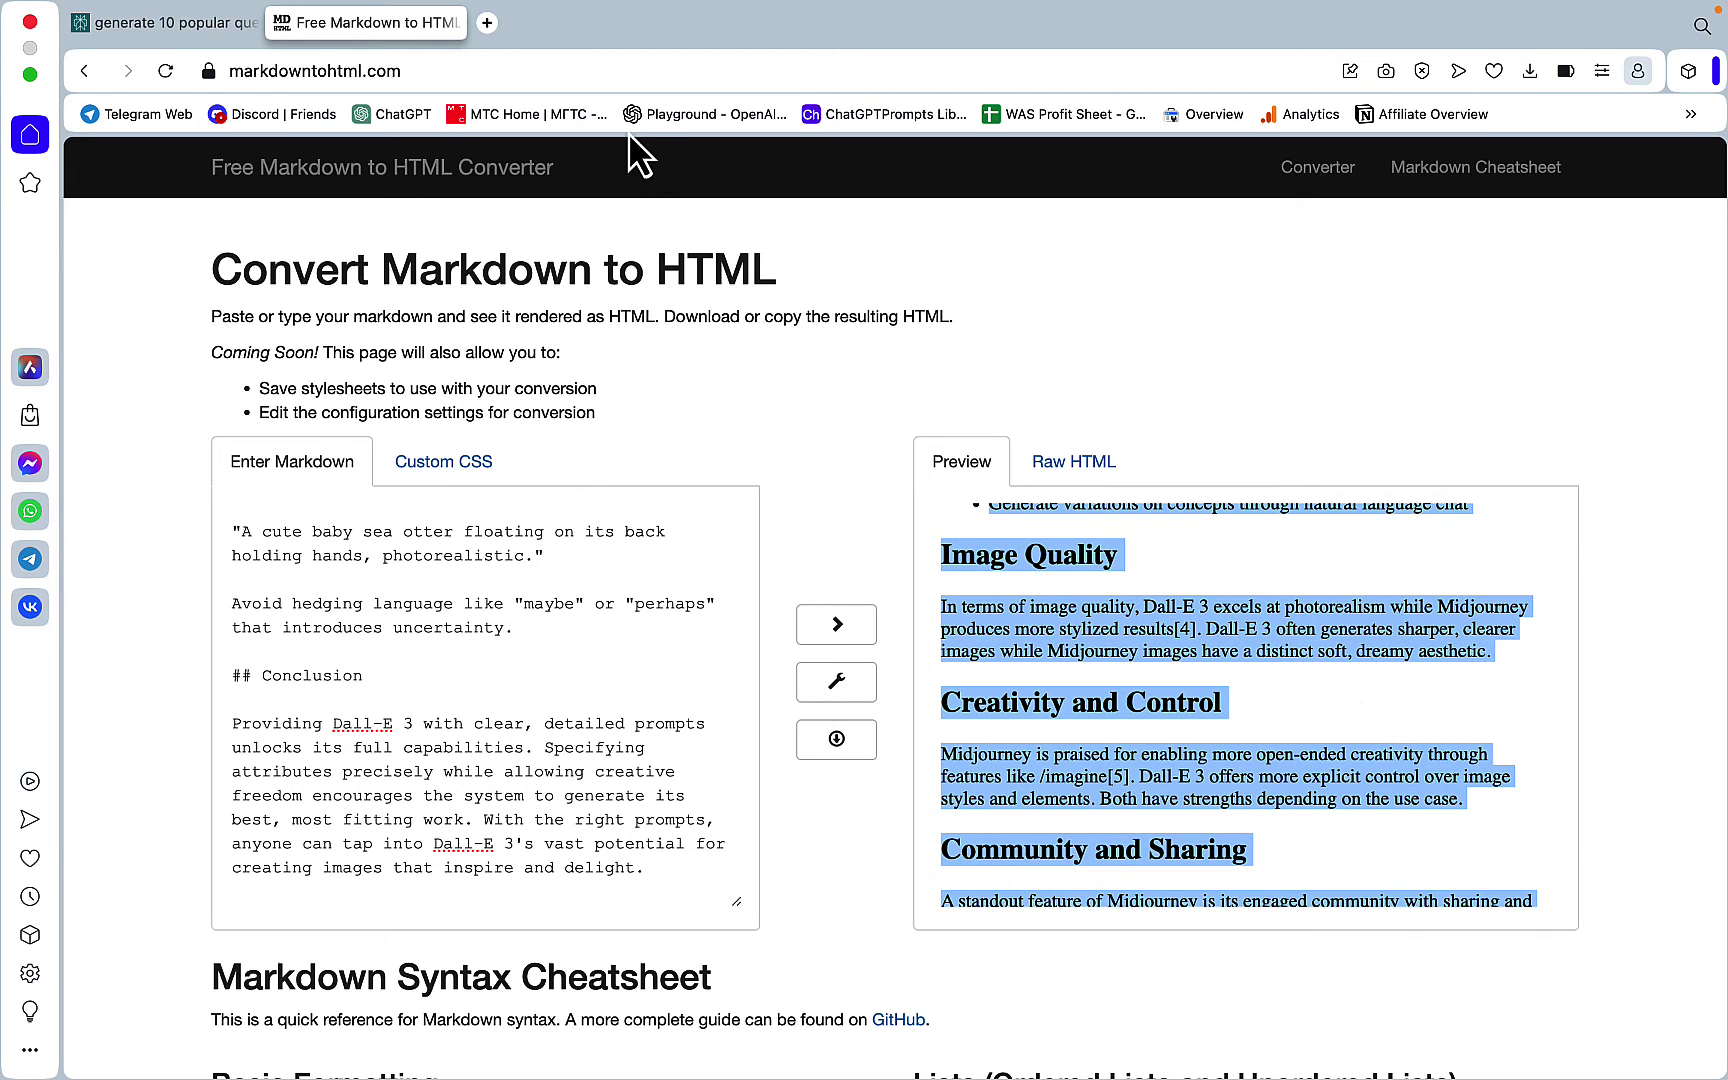
Step: Open wordcounter.net in a new tab and select the editor's existing text
{"action": "left_click", "coordinate": [487, 22]}
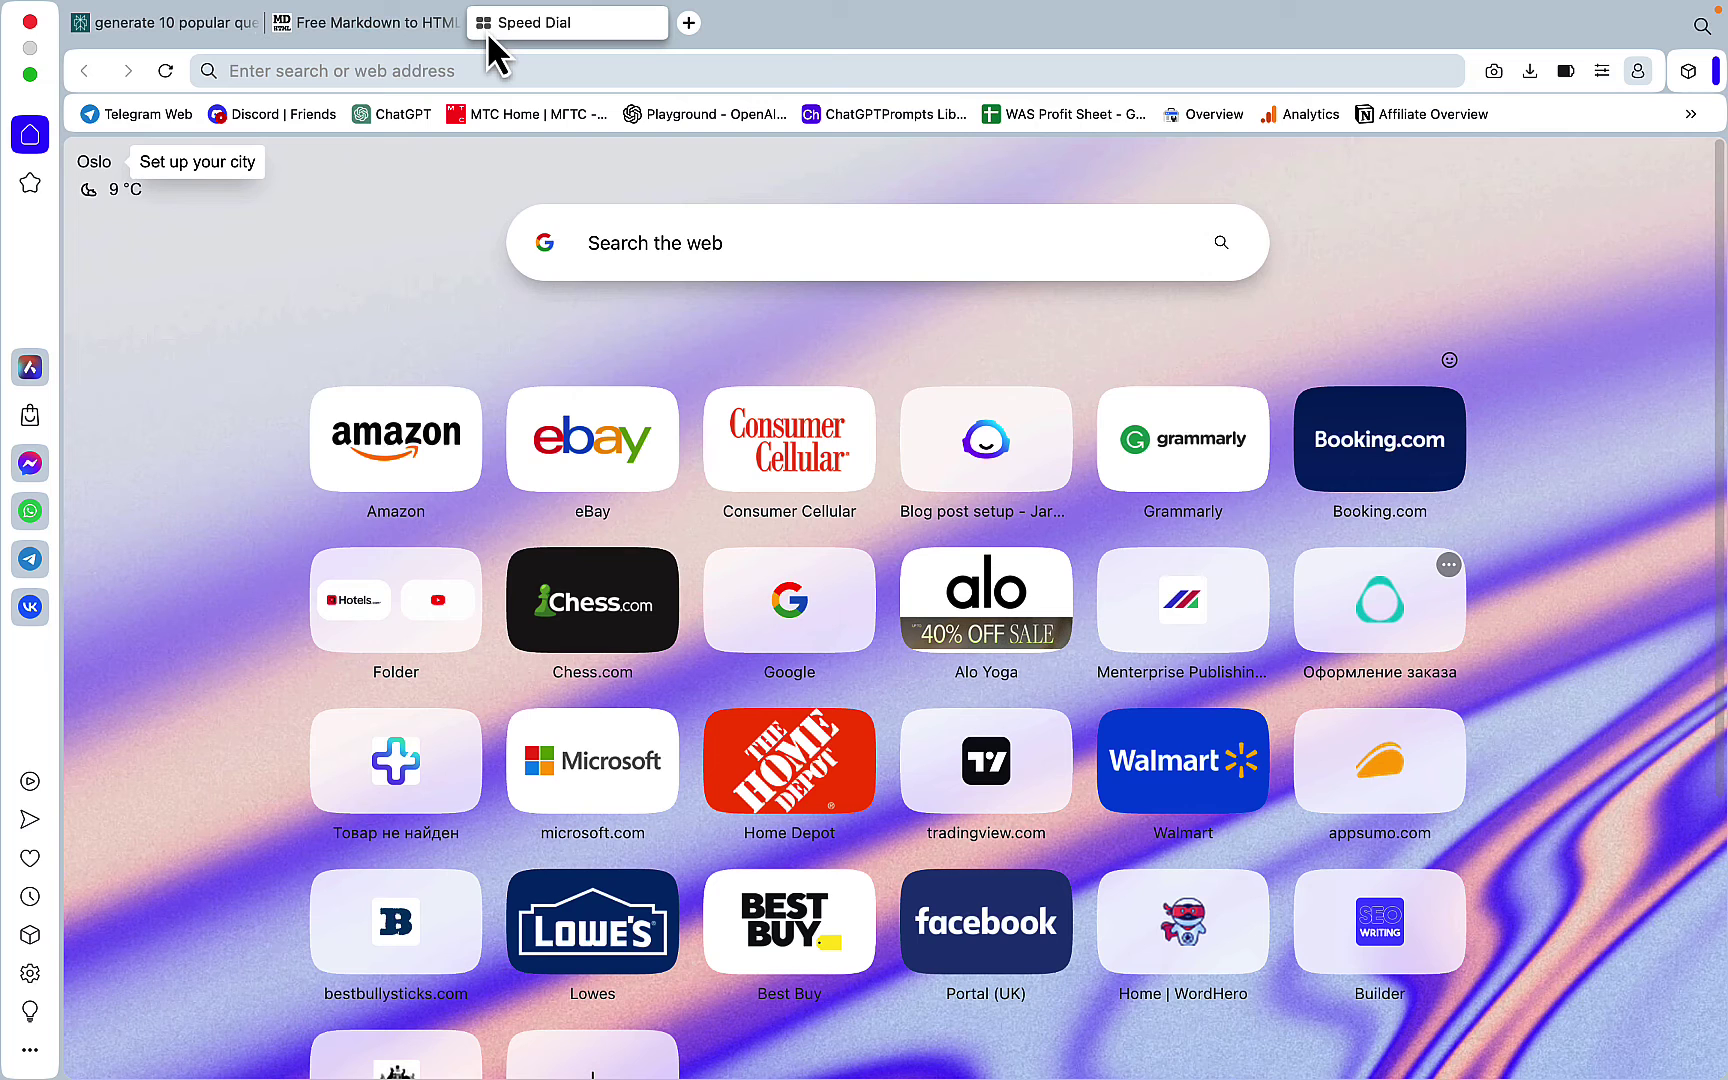
{"action": "type", "text": "wo"}
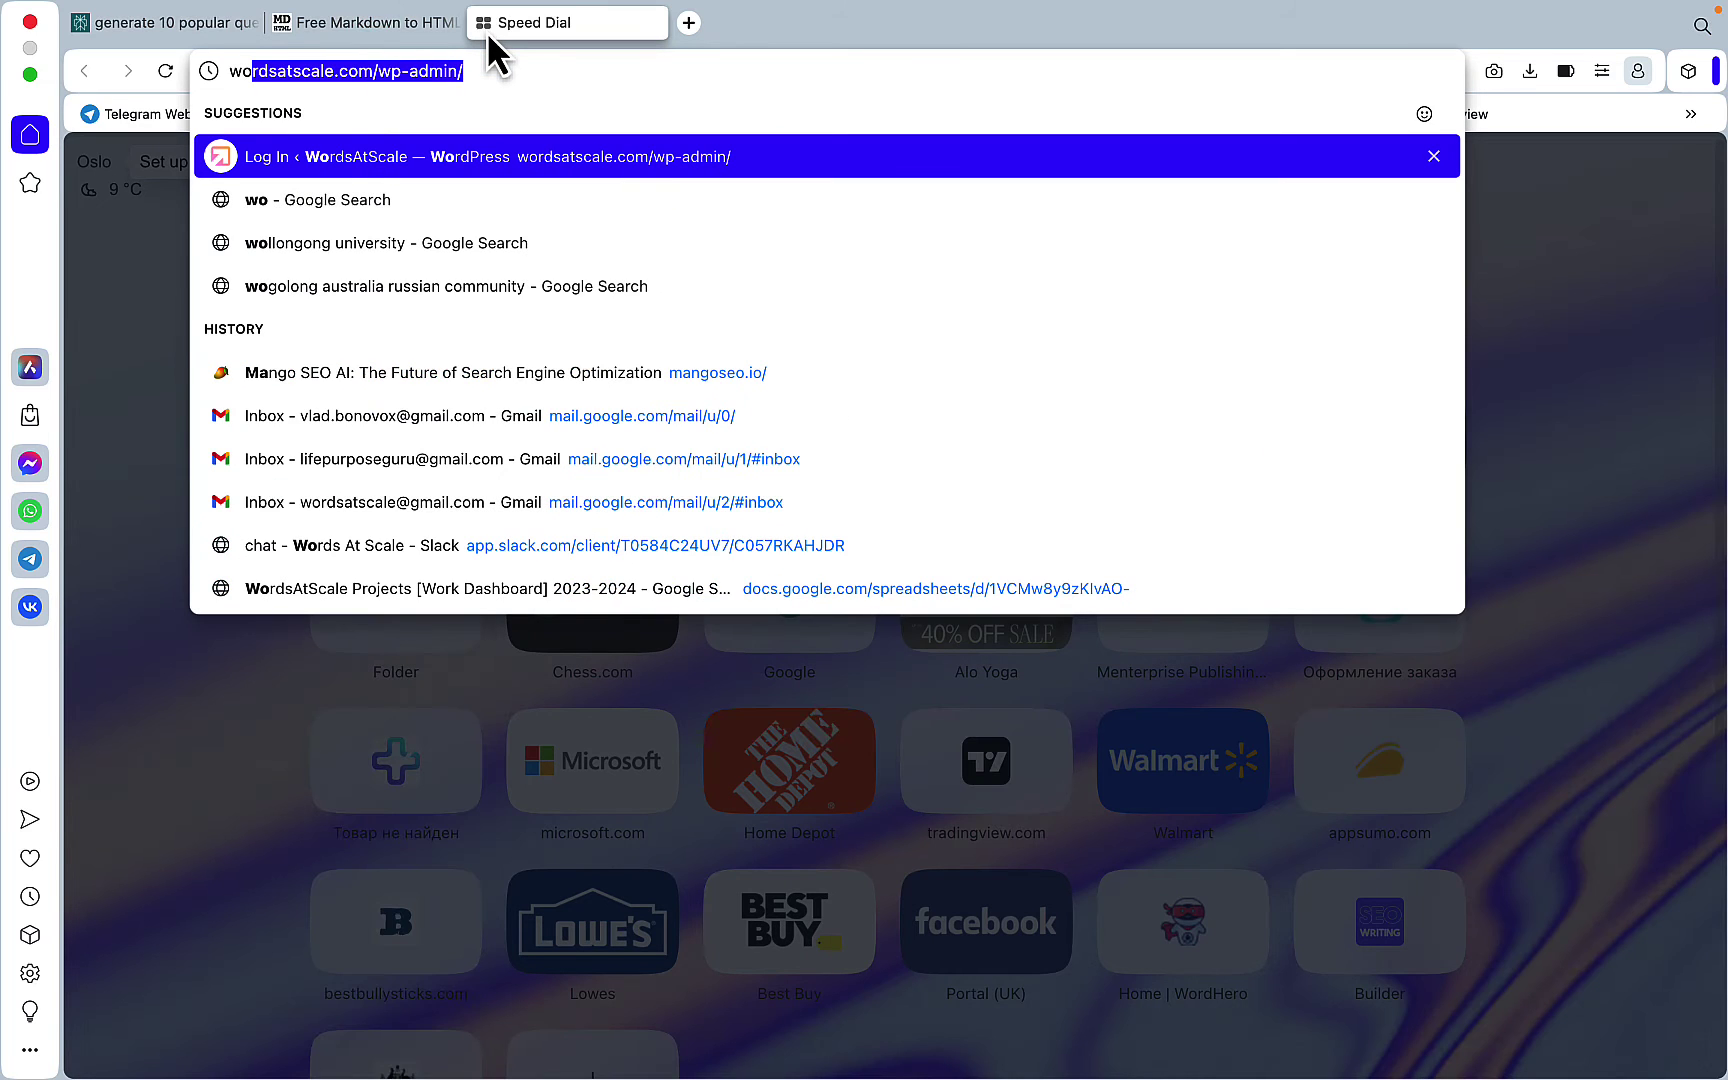
{"action": "type", "text": "rdcounter.net"}
{"action": "key", "text": "Return"}
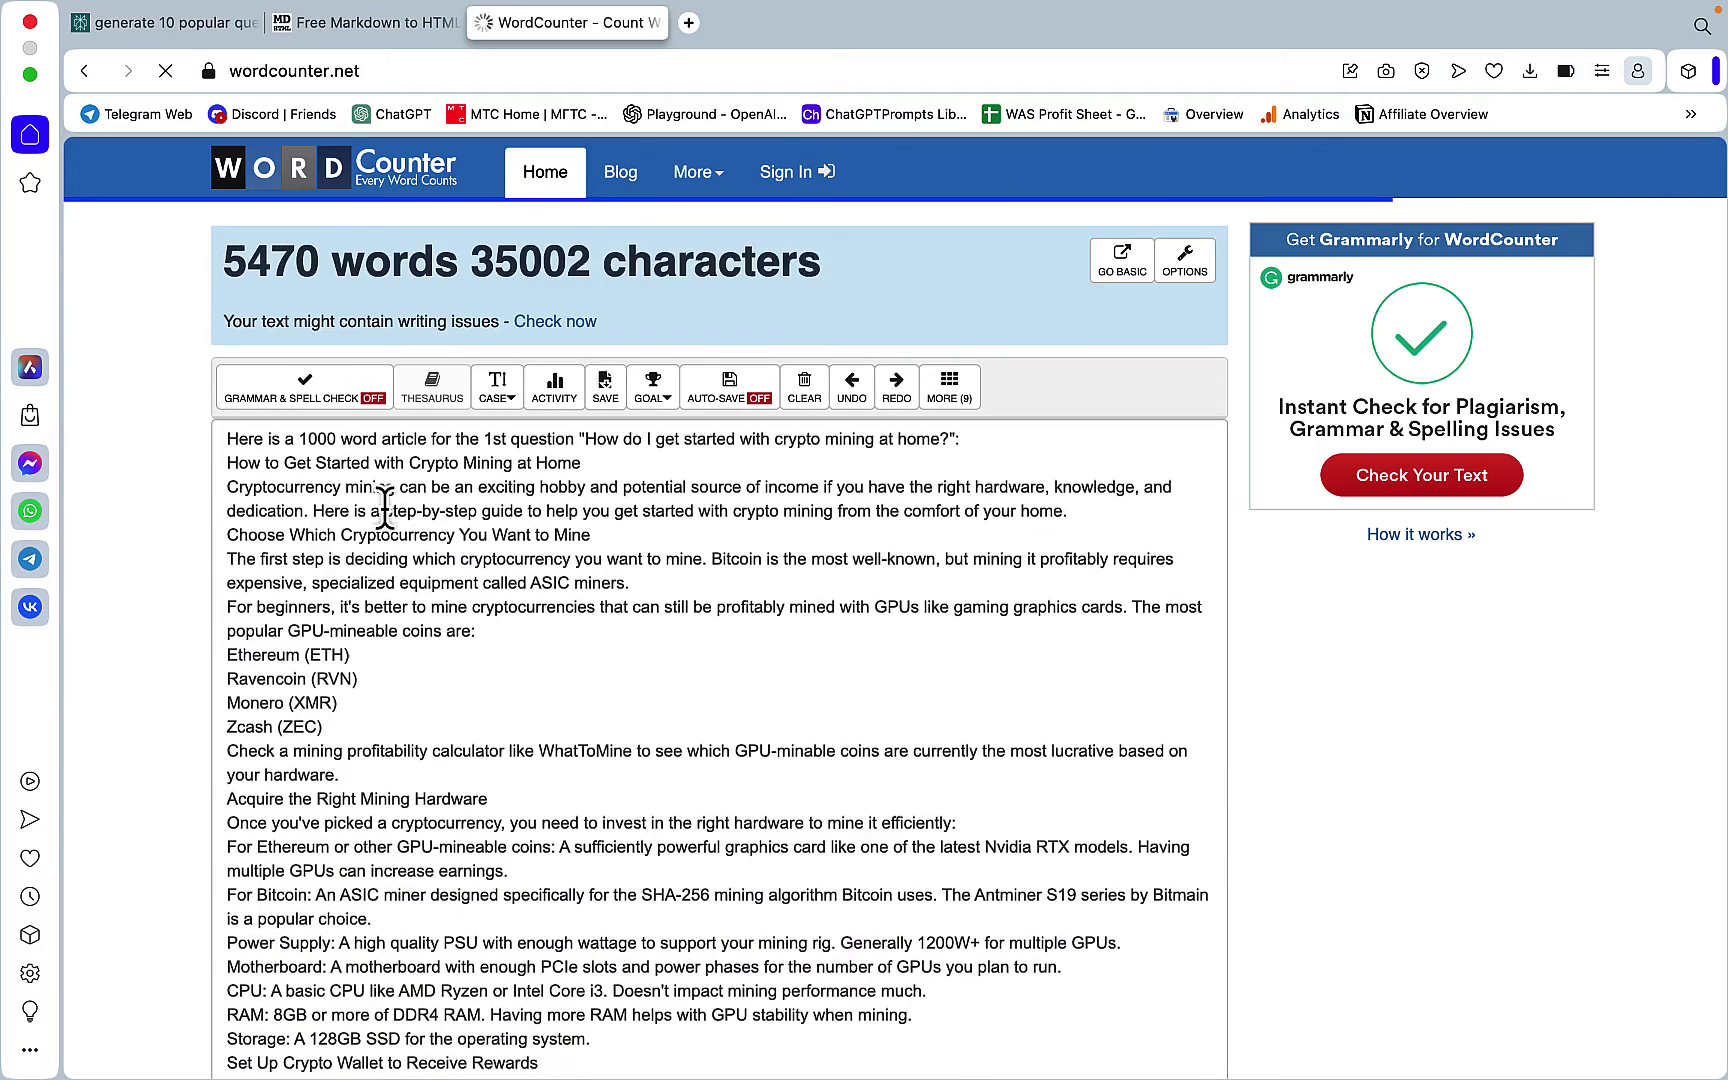
{"action": "left_click", "coordinate": [385, 497]}
{"action": "key", "text": "super+a"}
Step: Clear the old text and paste the article, which counts 3,034 words and 20,249 characters
{"action": "key", "text": "BackSpace"}
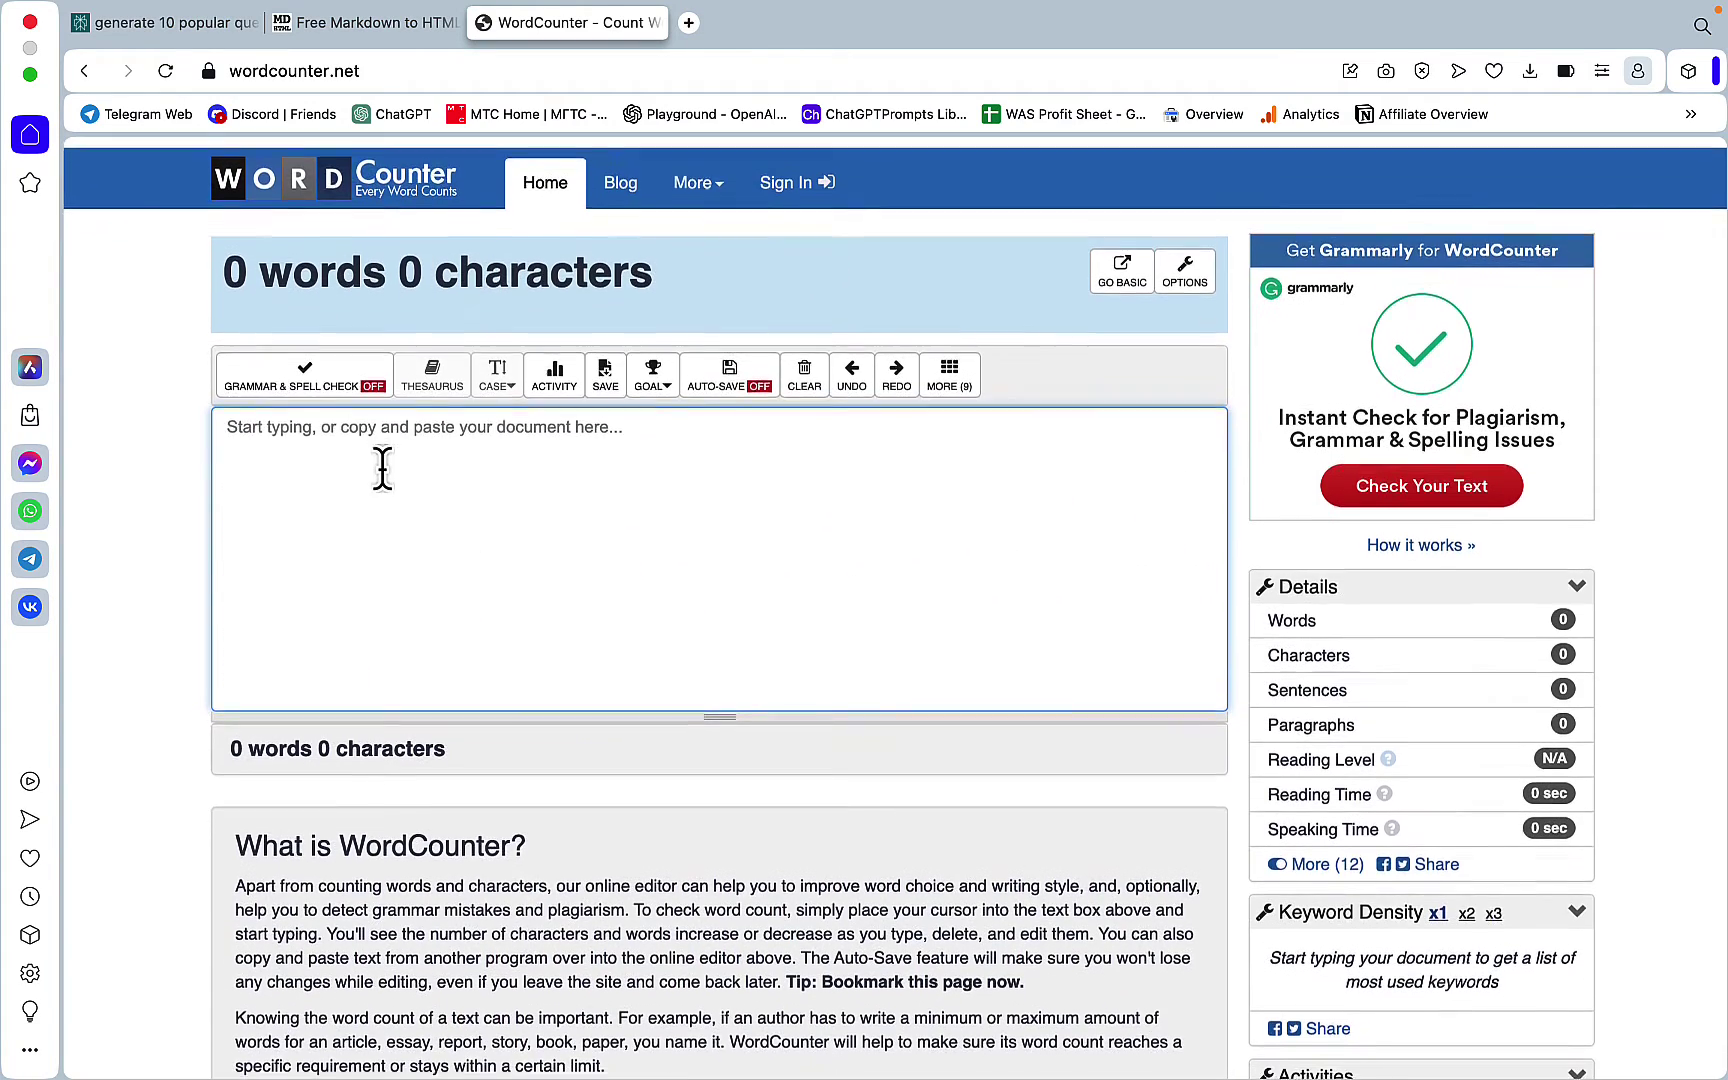
{"action": "scroll", "coordinate": [320, 450], "scroll_direction": "down", "scroll_amount": 1}
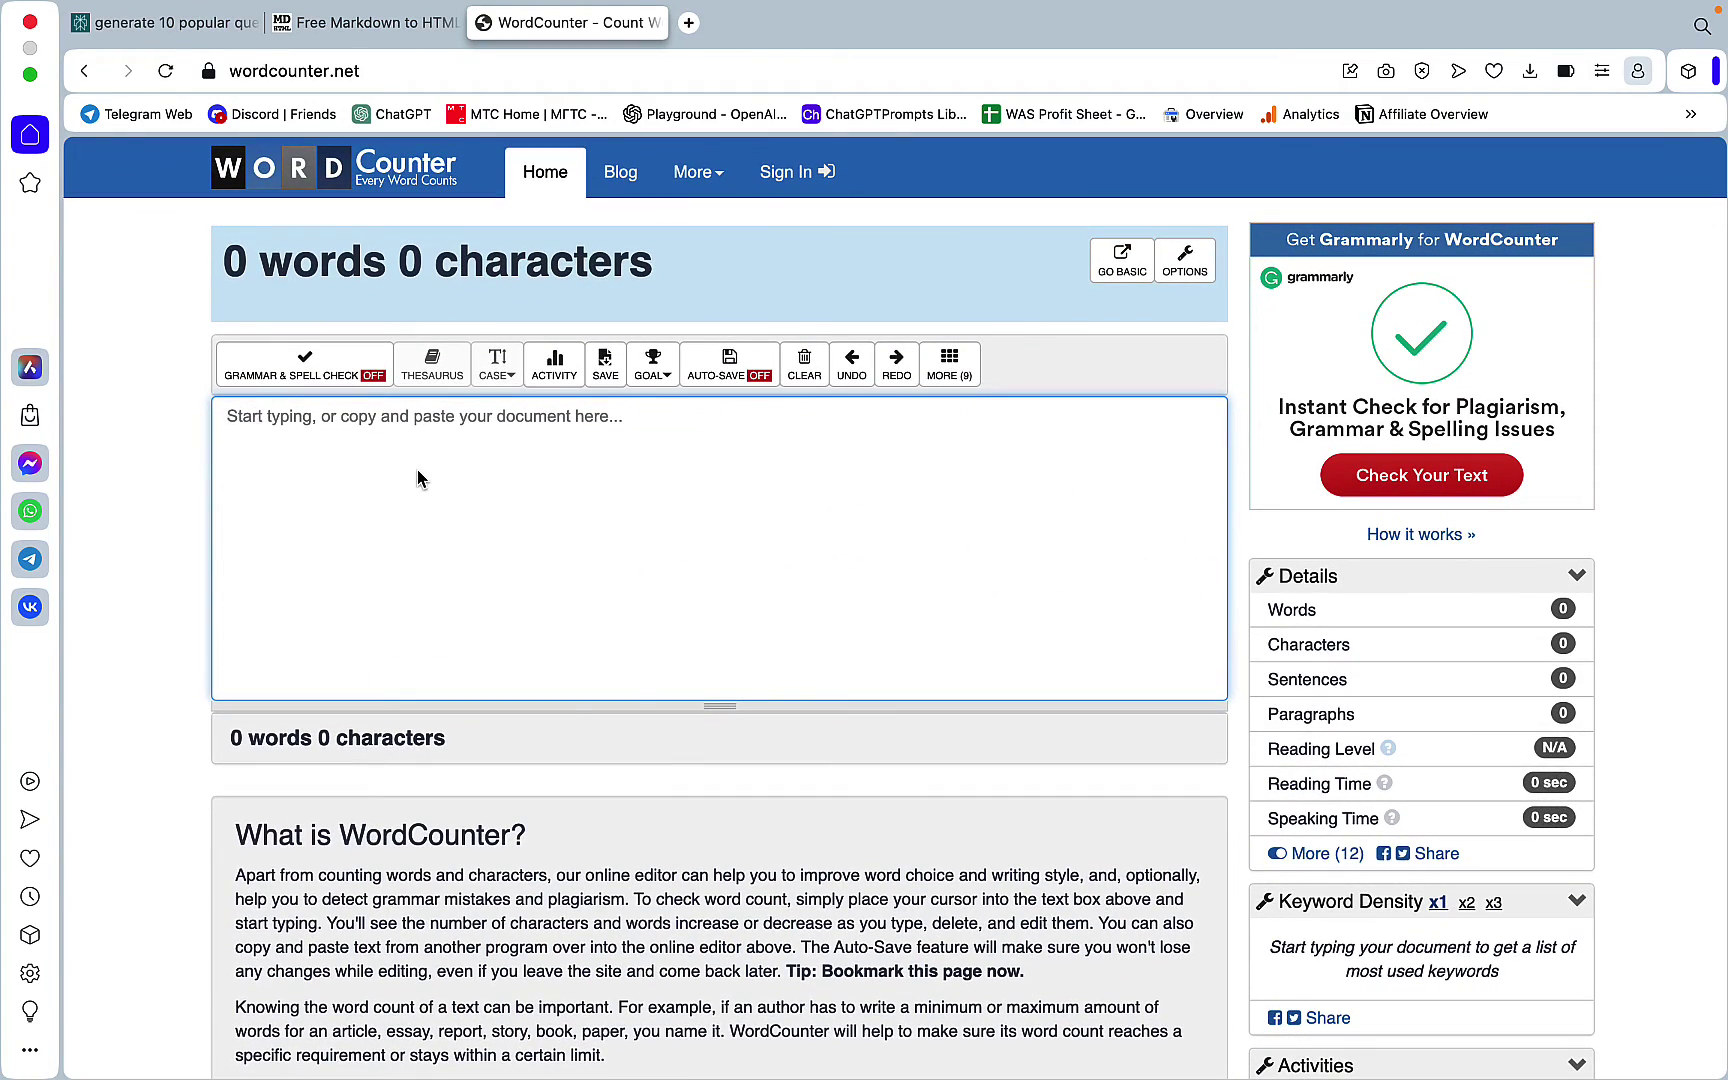
{"action": "key", "text": "super+v"}
{"action": "scroll", "coordinate": [494, 653], "scroll_direction": "up", "scroll_amount": 10}
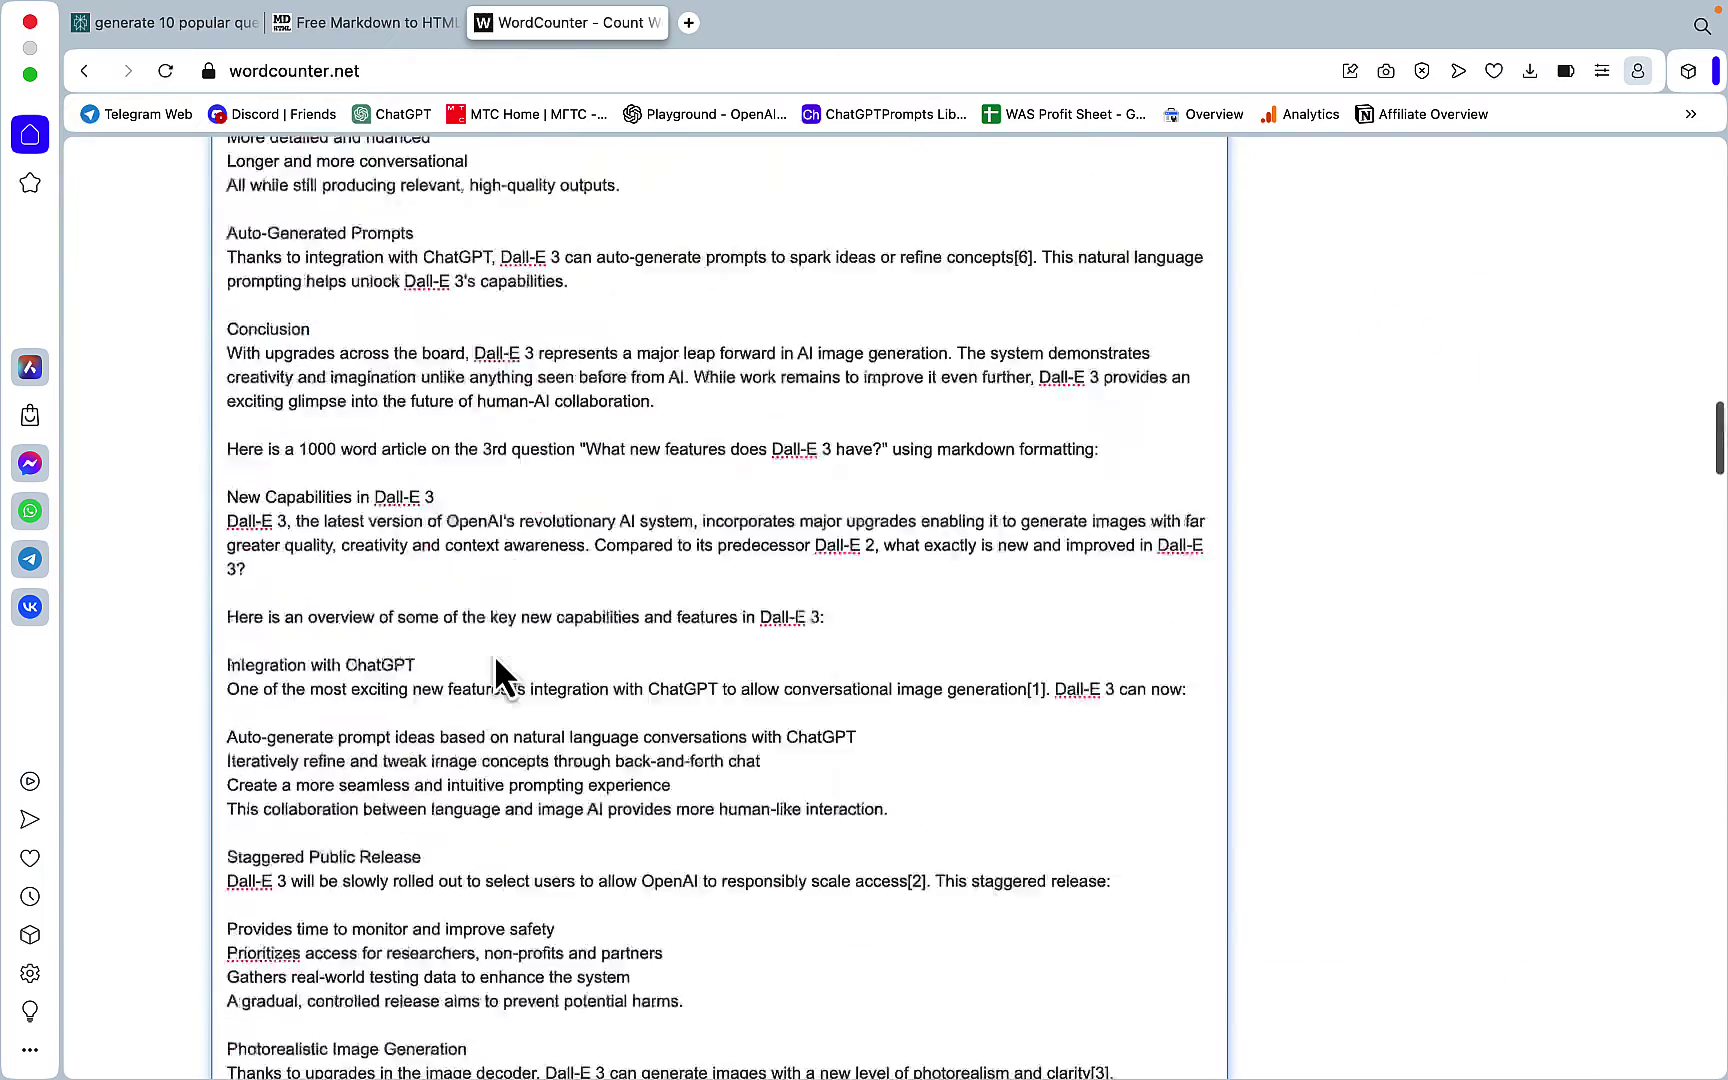
{"action": "scroll", "coordinate": [494, 653], "scroll_direction": "up", "scroll_amount": 10}
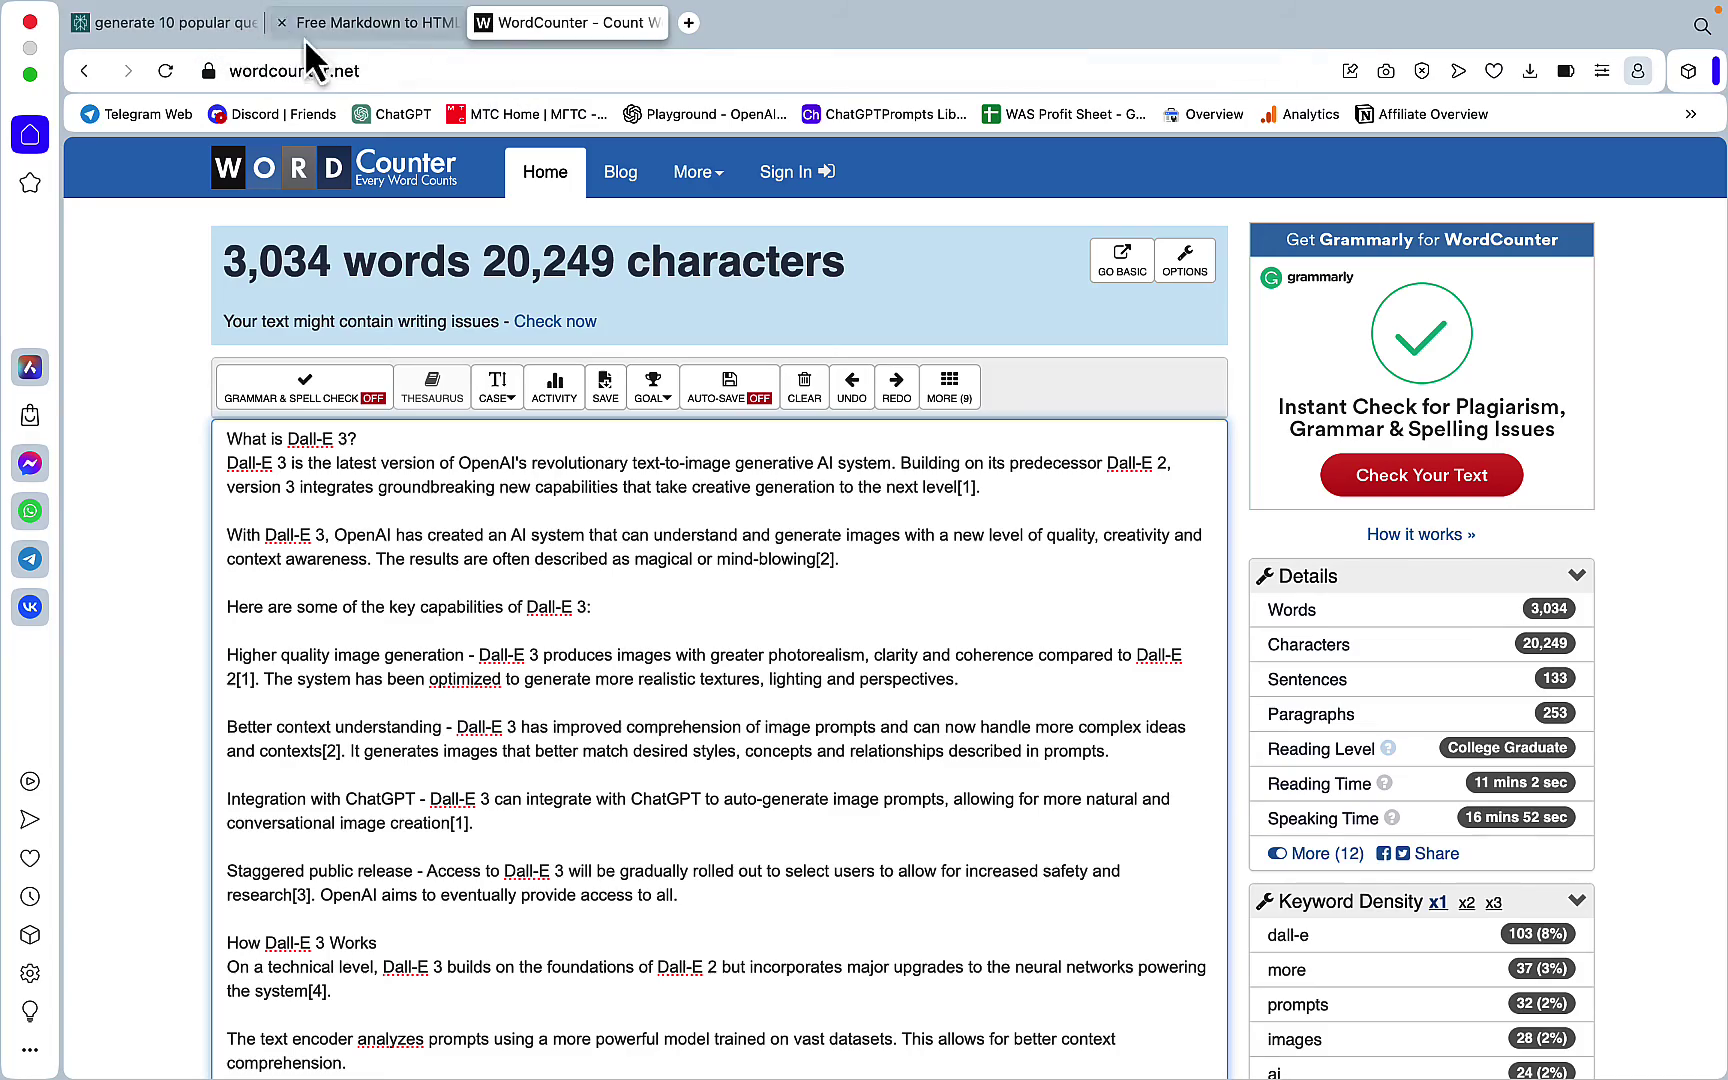
Step: Switch back to the Perplexity thread and scroll through it
{"action": "left_click", "coordinate": [220, 26]}
{"action": "scroll", "coordinate": [873, 543], "scroll_direction": "up", "scroll_amount": 20}
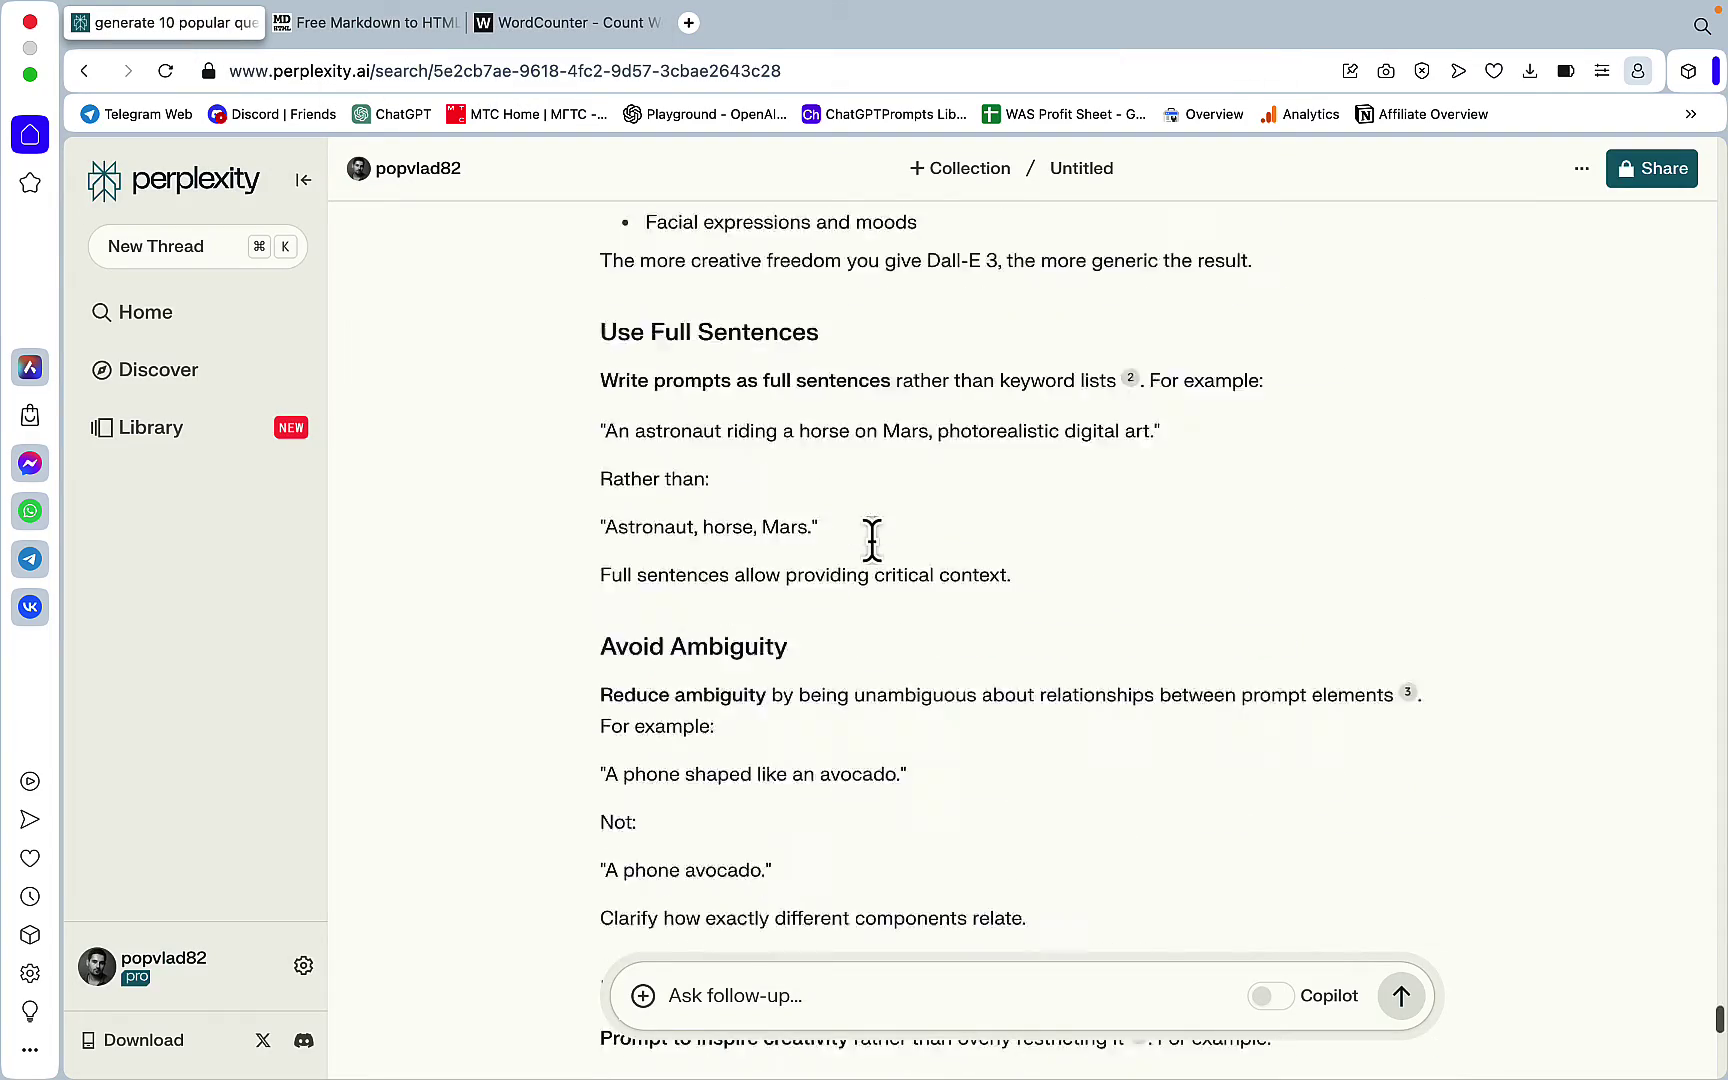
{"action": "scroll", "coordinate": [873, 543], "scroll_direction": "up", "scroll_amount": 20}
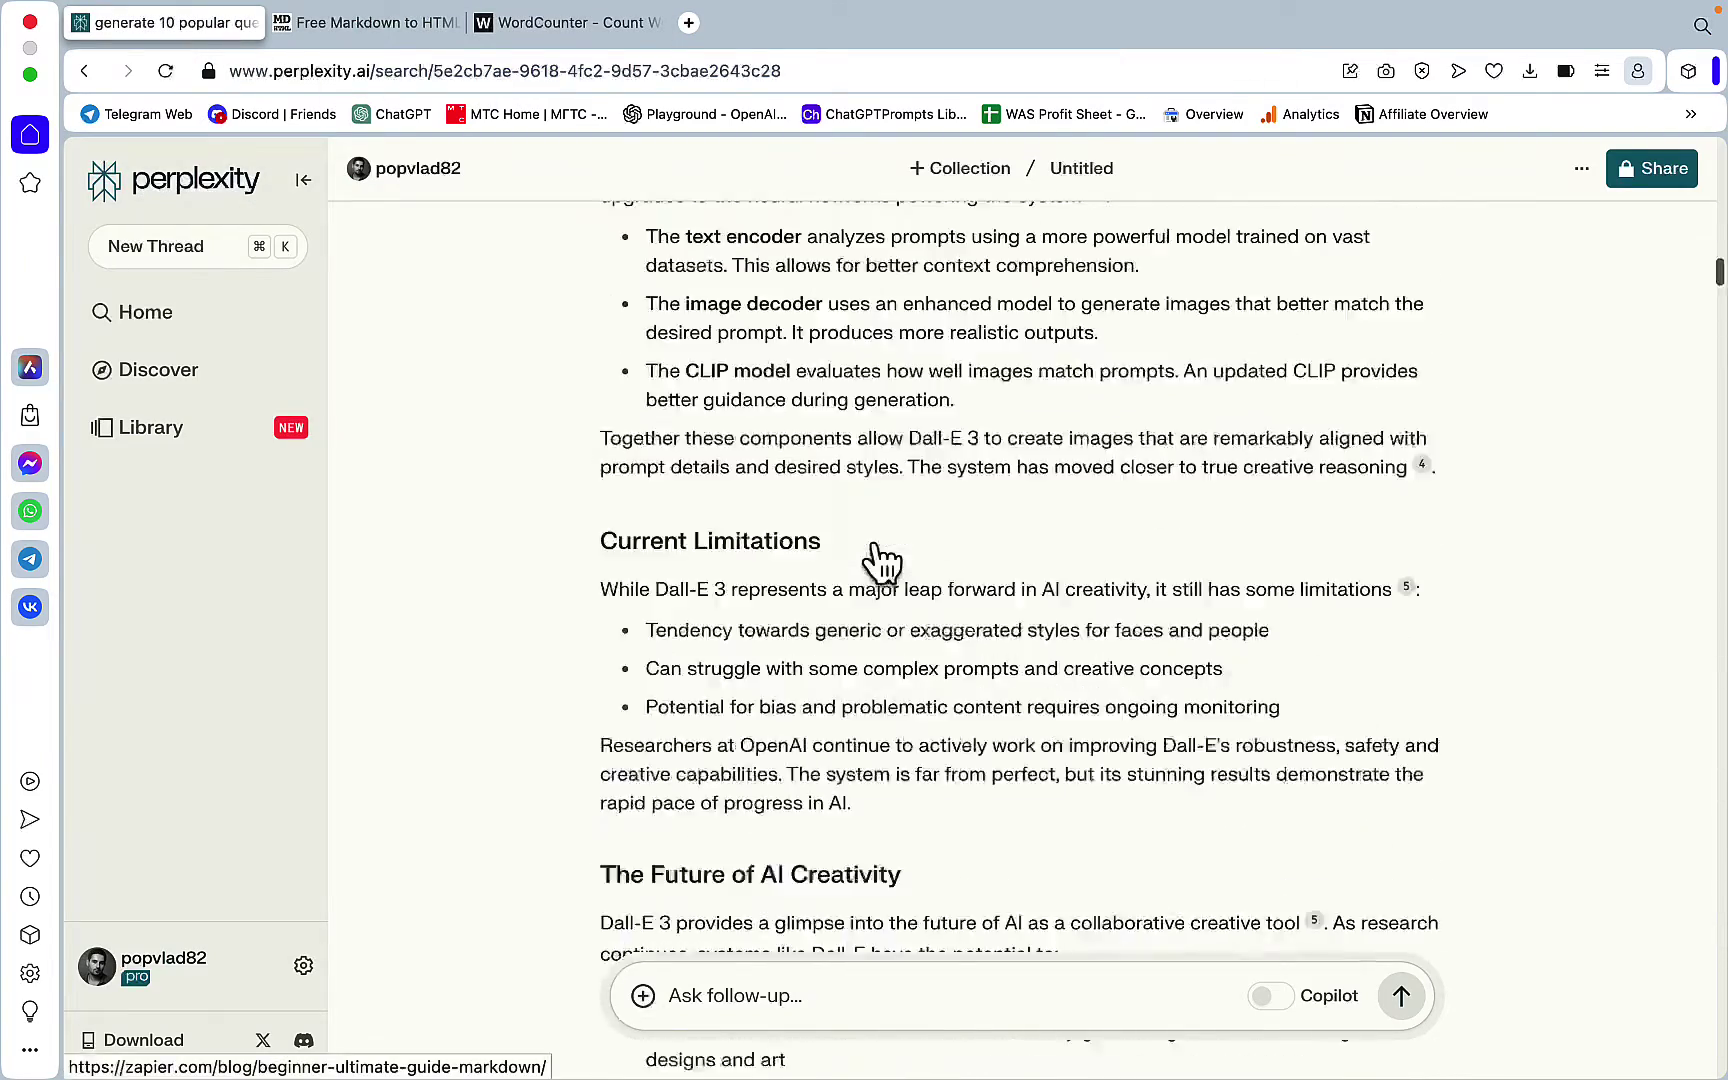
{"action": "scroll", "coordinate": [1652, 568], "scroll_direction": "down", "scroll_amount": 20}
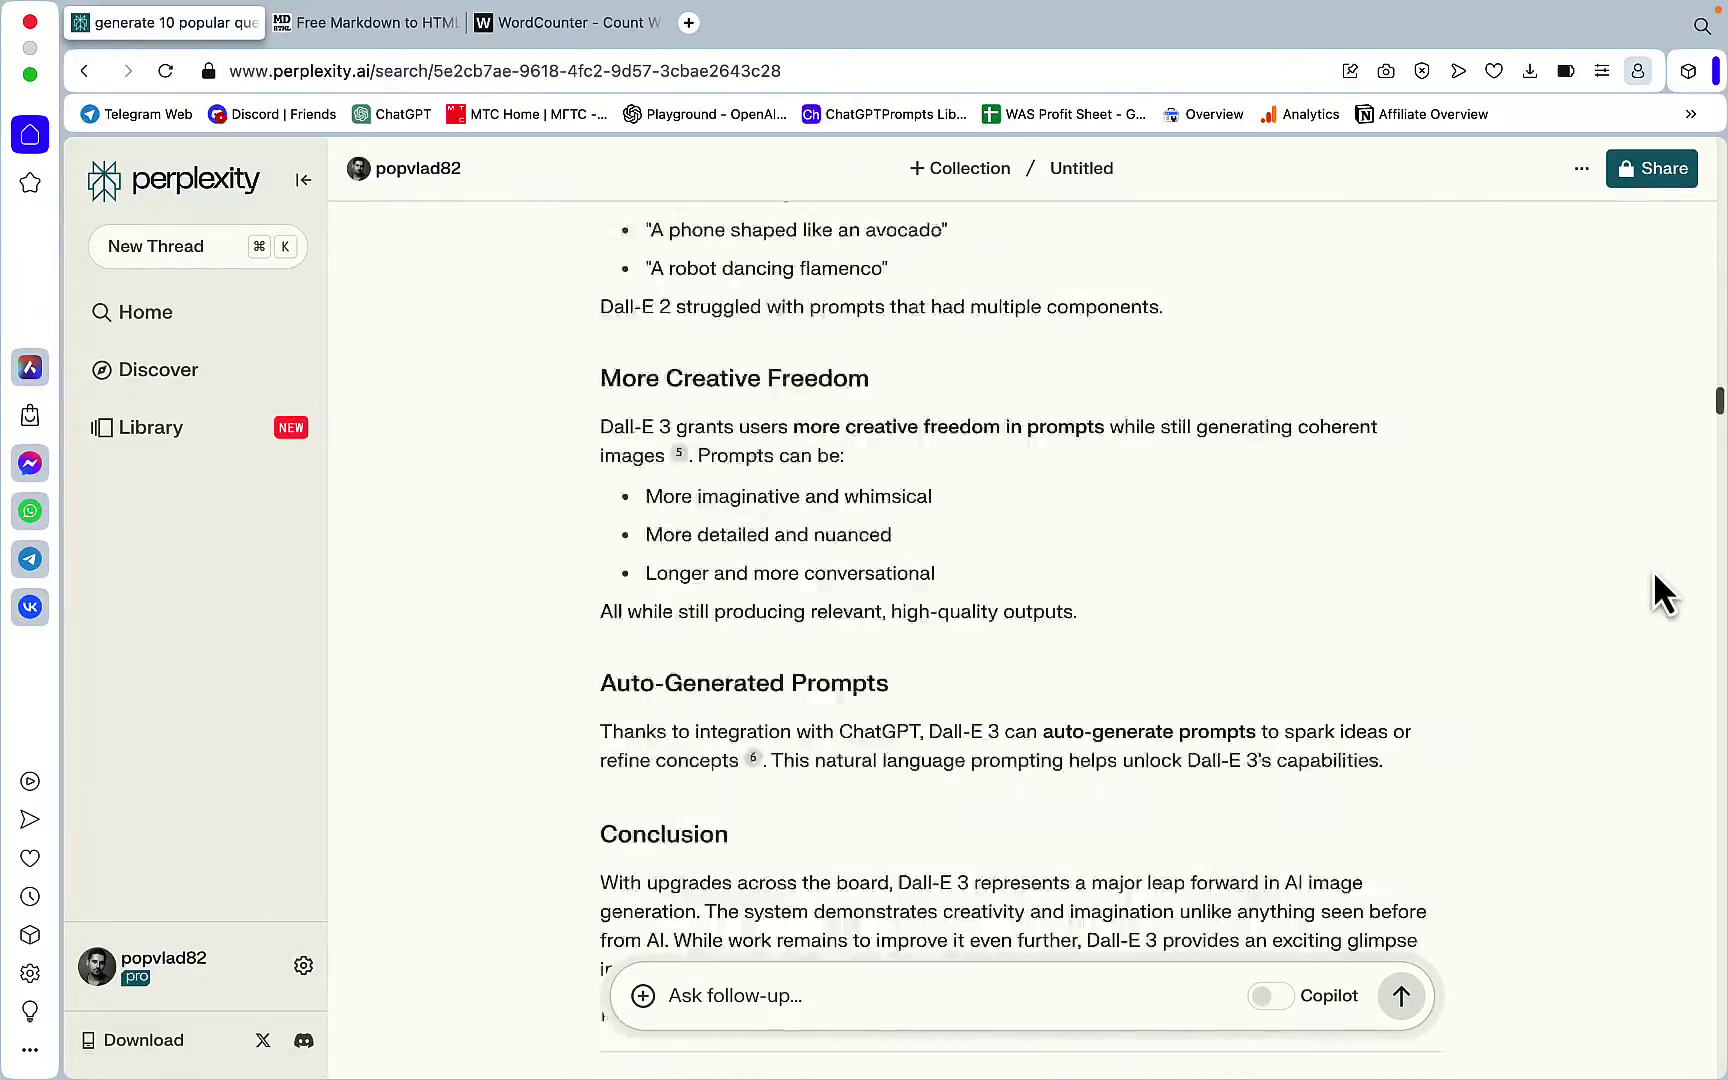
Step: Bring the Markdown to HTML Converter forward and clear the selection in its preview
{"action": "left_click", "coordinate": [354, 22]}
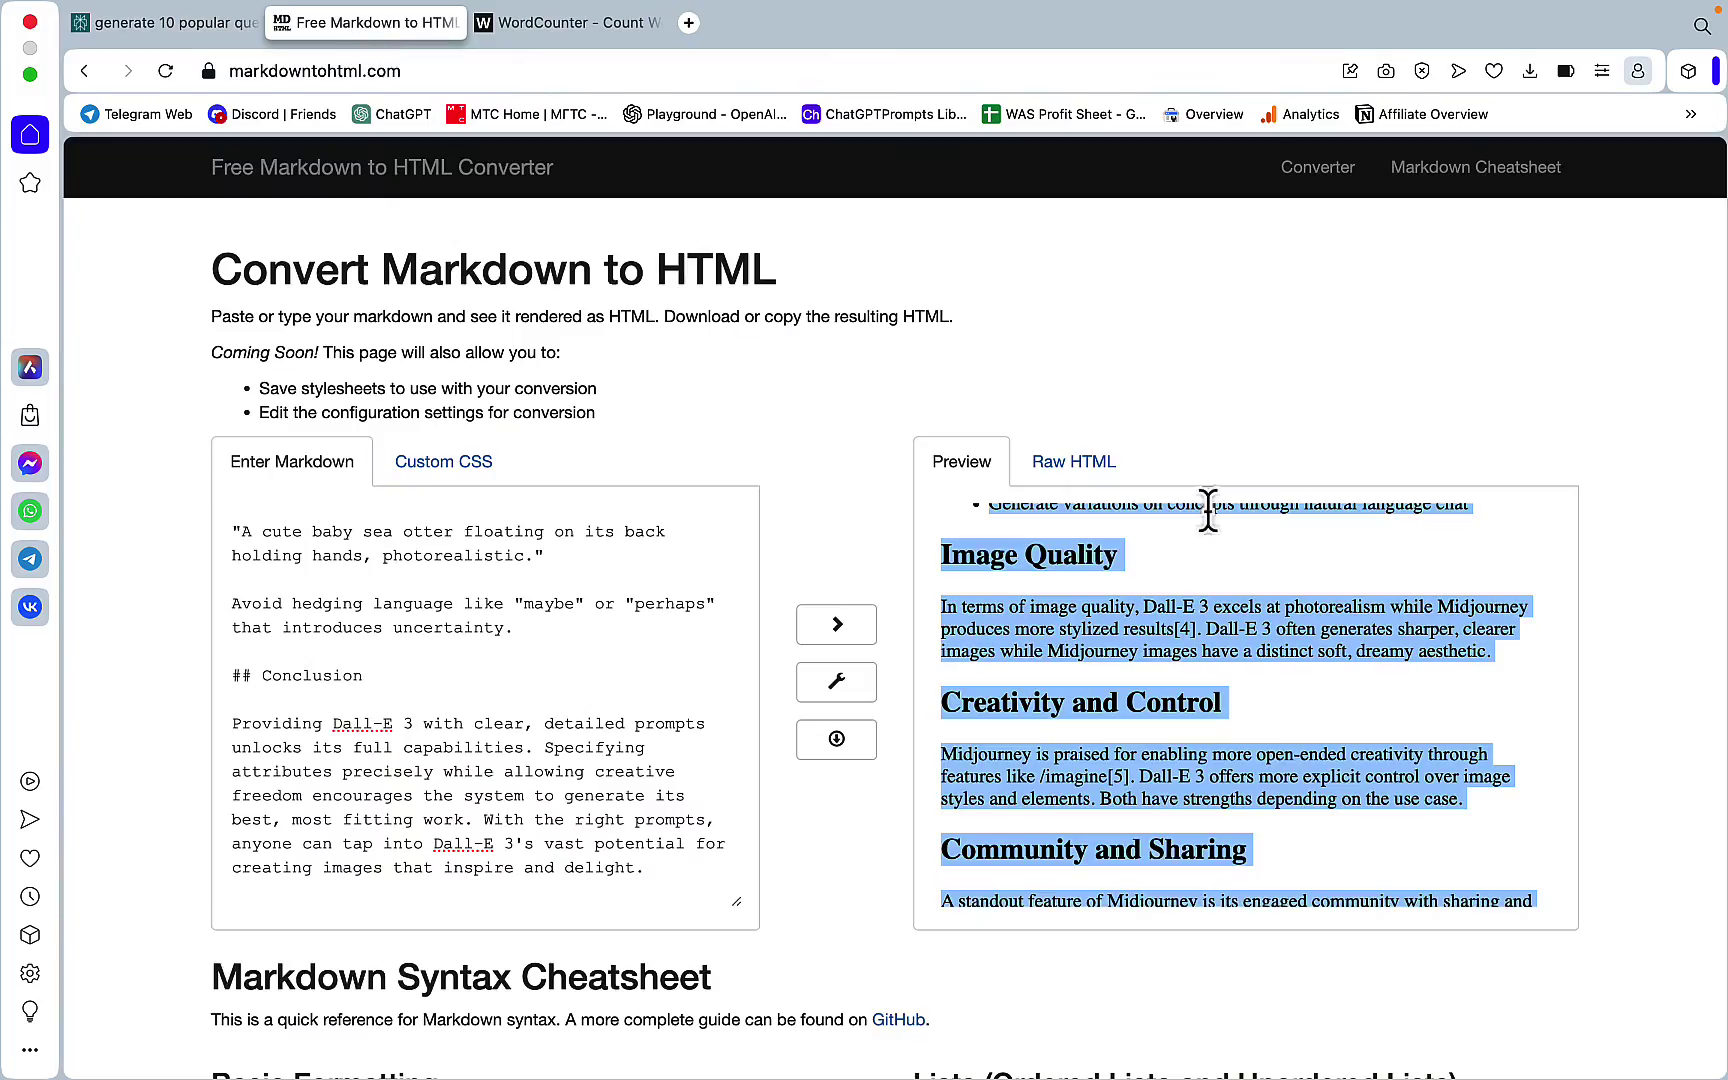
{"action": "scroll", "coordinate": [1272, 708], "scroll_direction": "down", "scroll_amount": 10}
{"action": "scroll", "coordinate": [1272, 708], "scroll_direction": "up", "scroll_amount": 10}
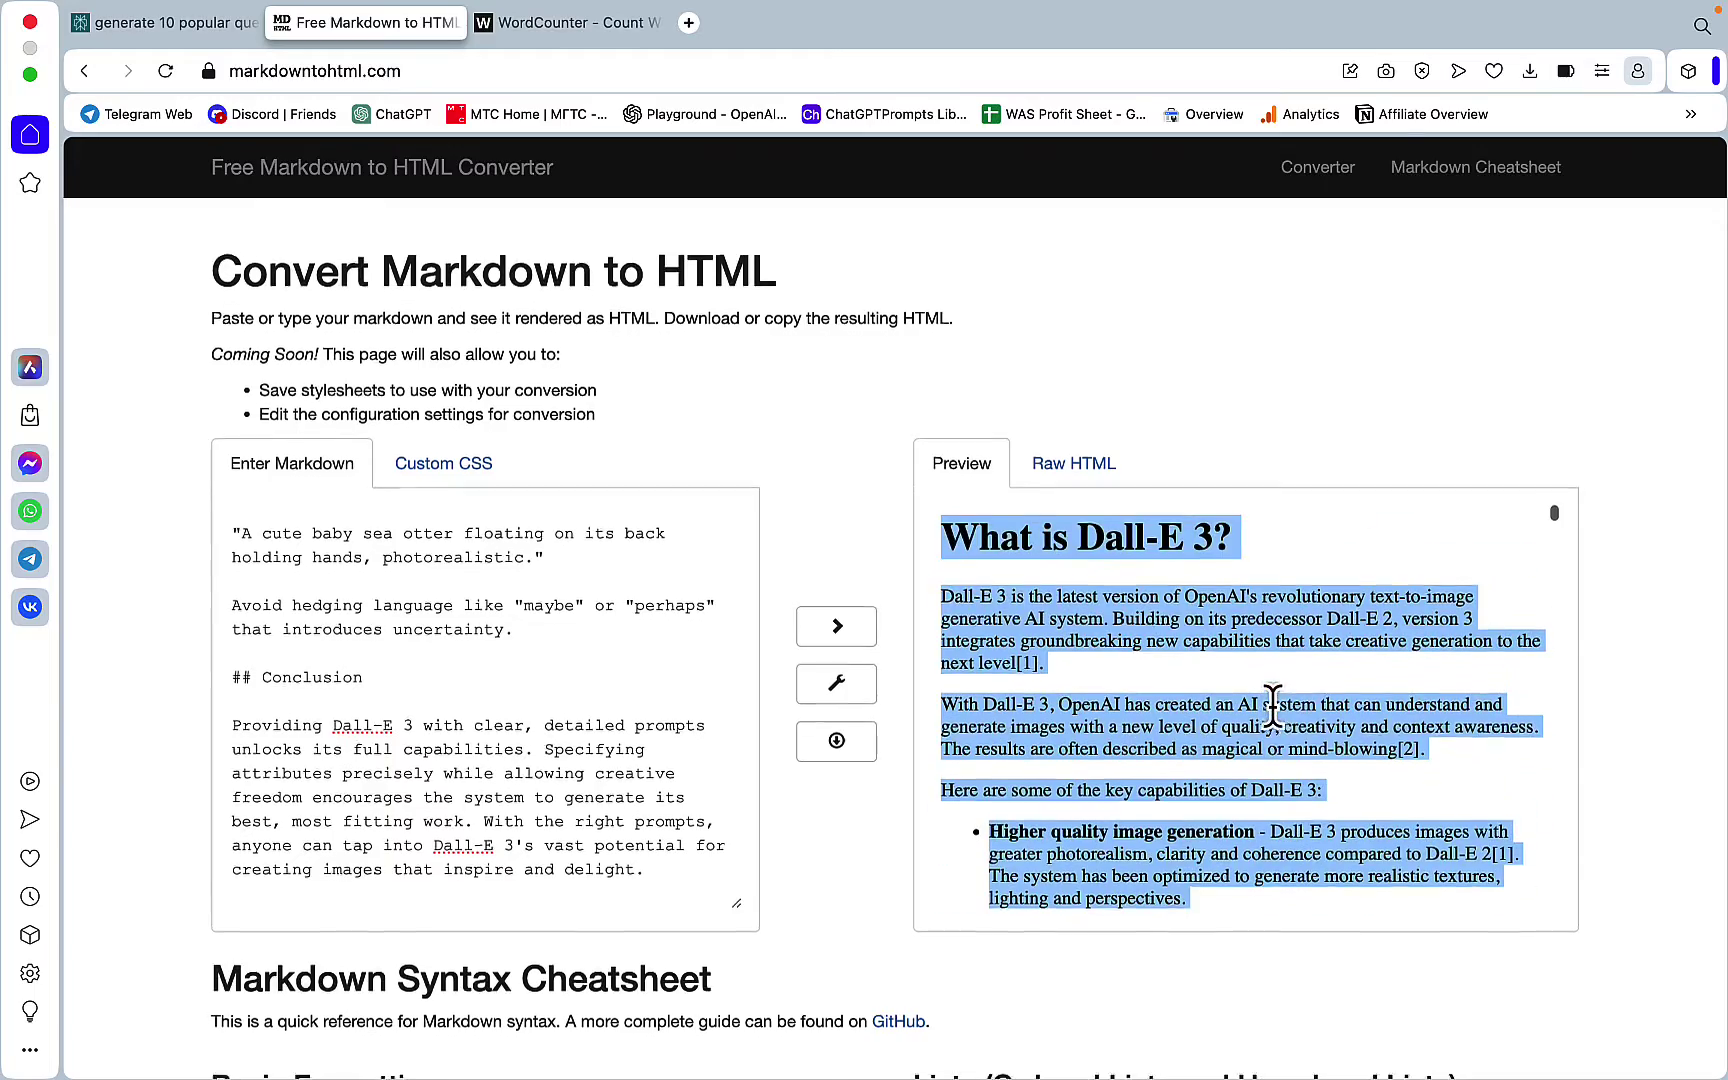
{"action": "left_click", "coordinate": [1373, 797]}
Step: Scroll down through the rendered DALL-E 3 article from its first heading onward
{"action": "scroll", "coordinate": [1372, 792], "scroll_direction": "down", "scroll_amount": 15}
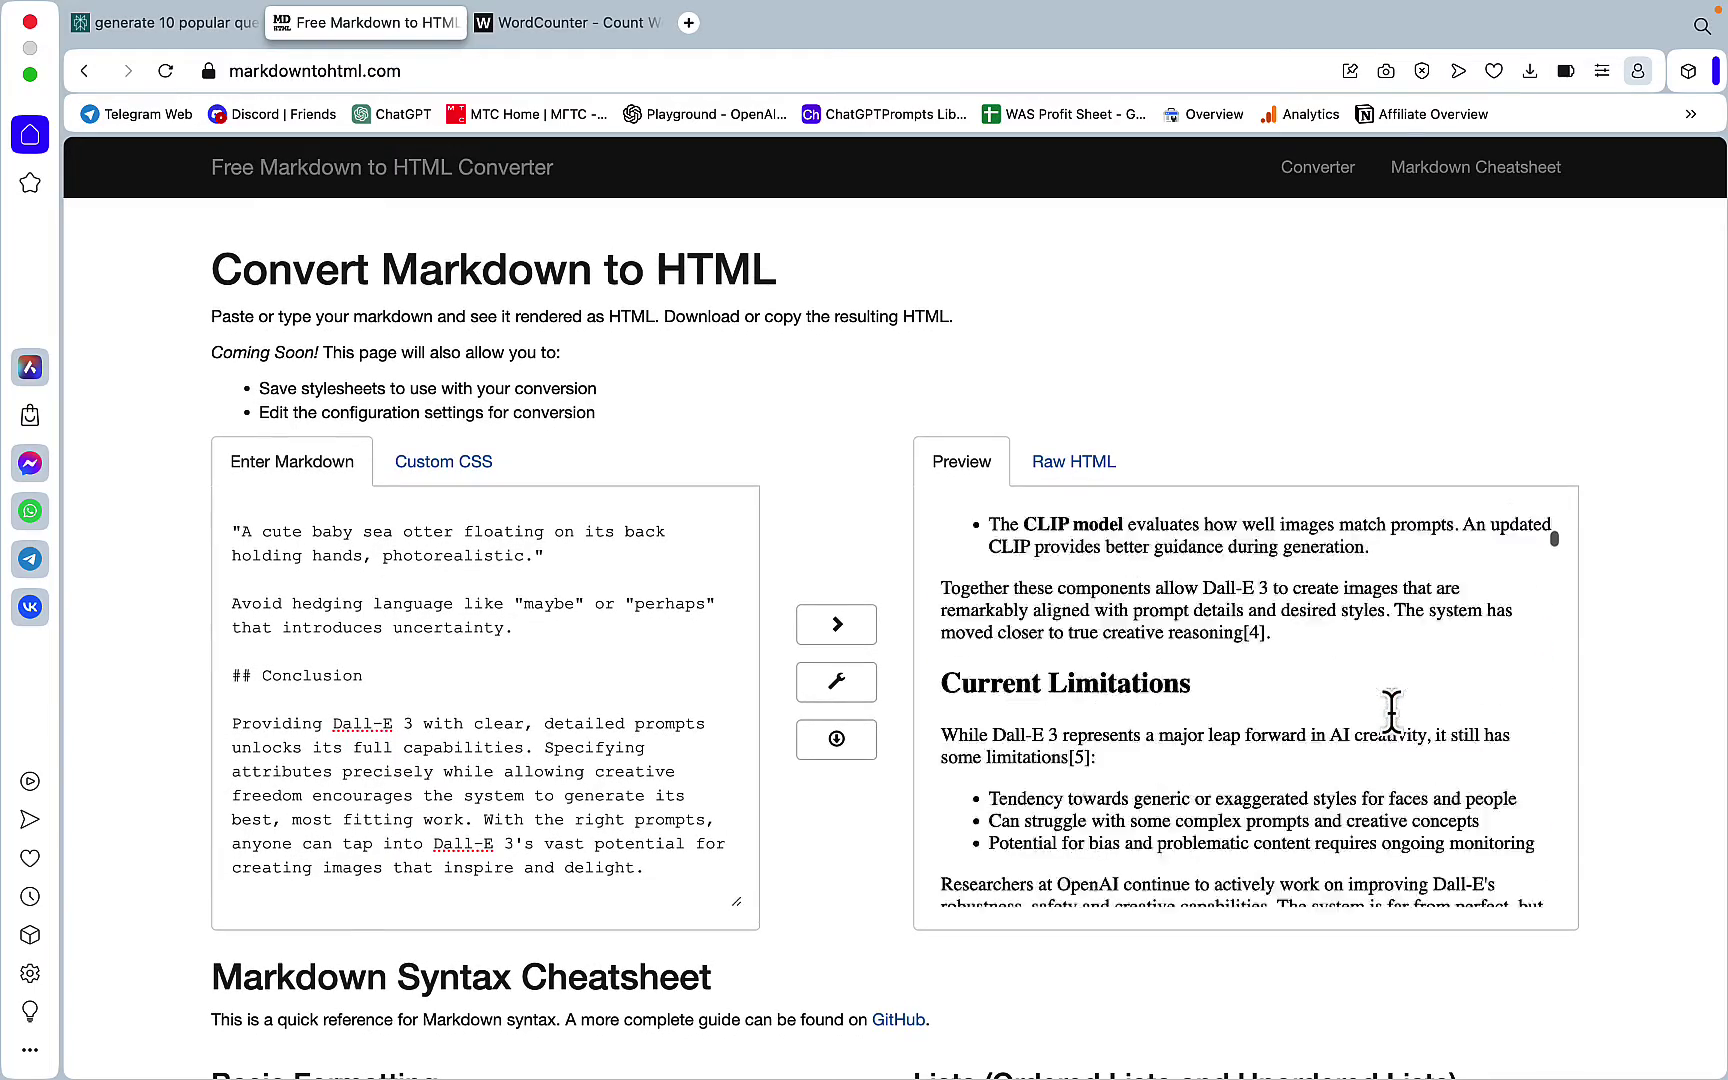
{"action": "scroll", "coordinate": [1395, 720], "scroll_direction": "down", "scroll_amount": 15}
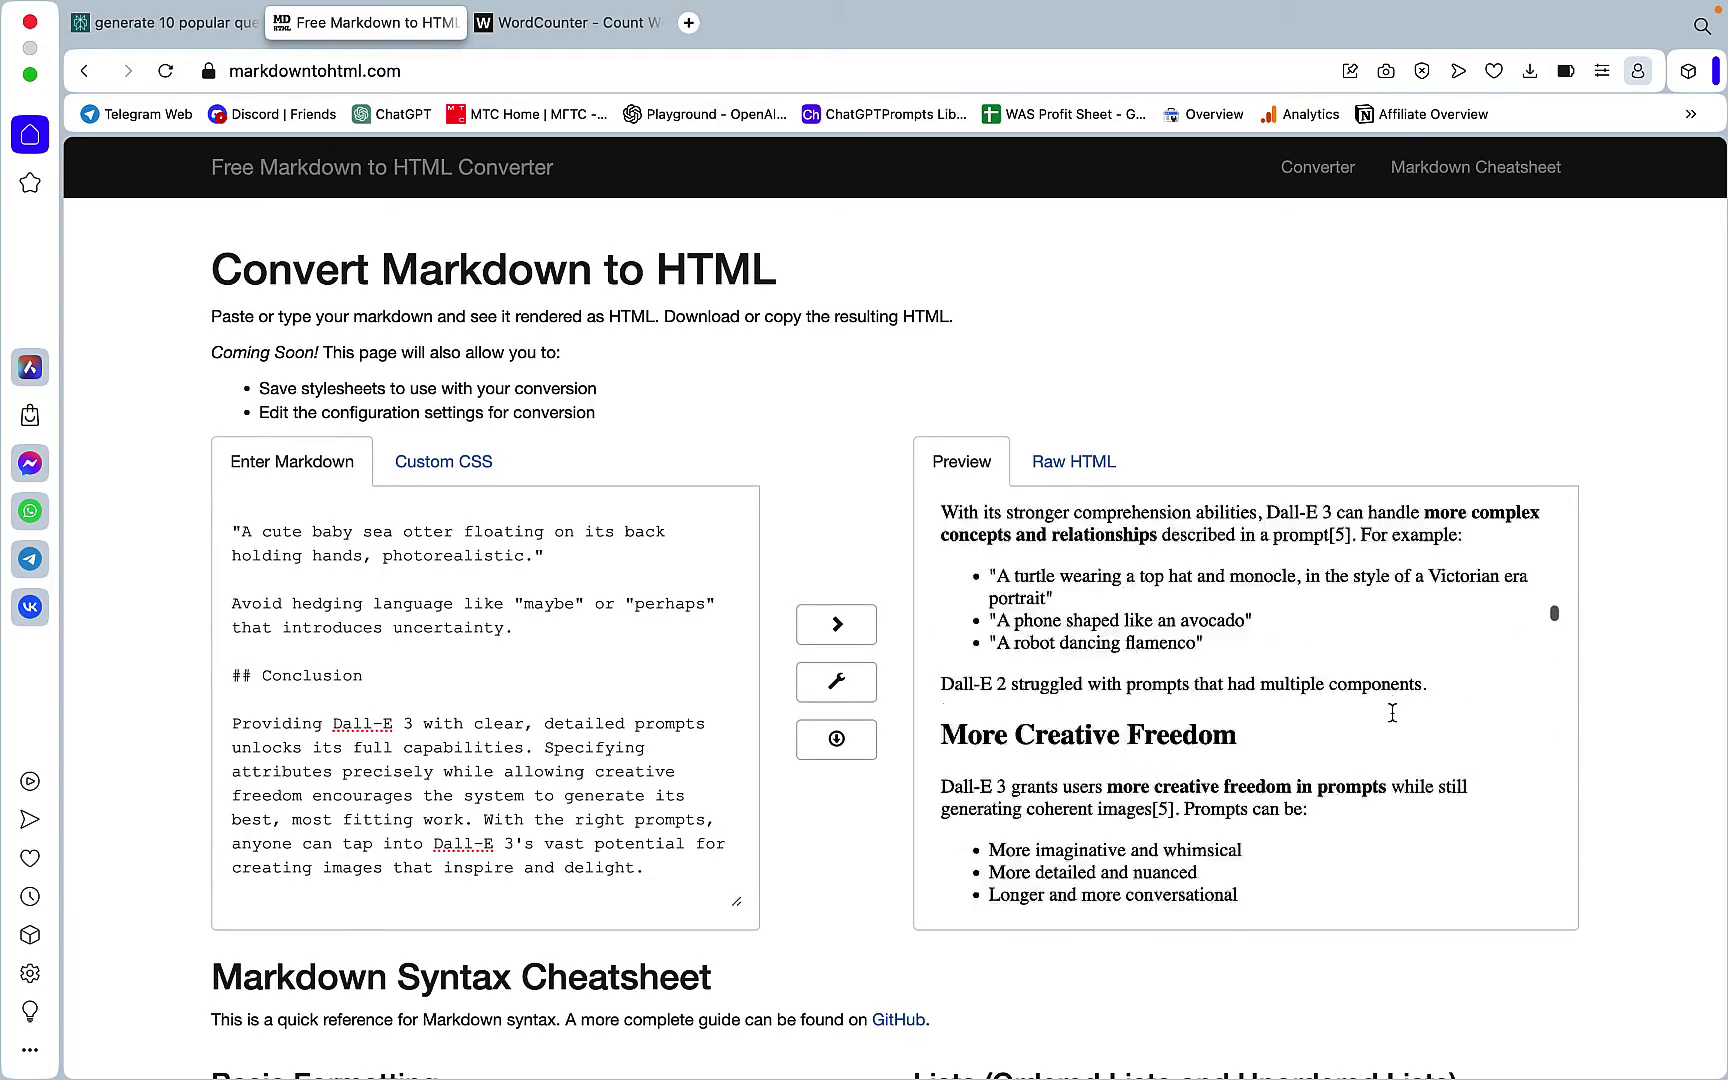
{"action": "scroll", "coordinate": [1395, 720], "scroll_direction": "down", "scroll_amount": 15}
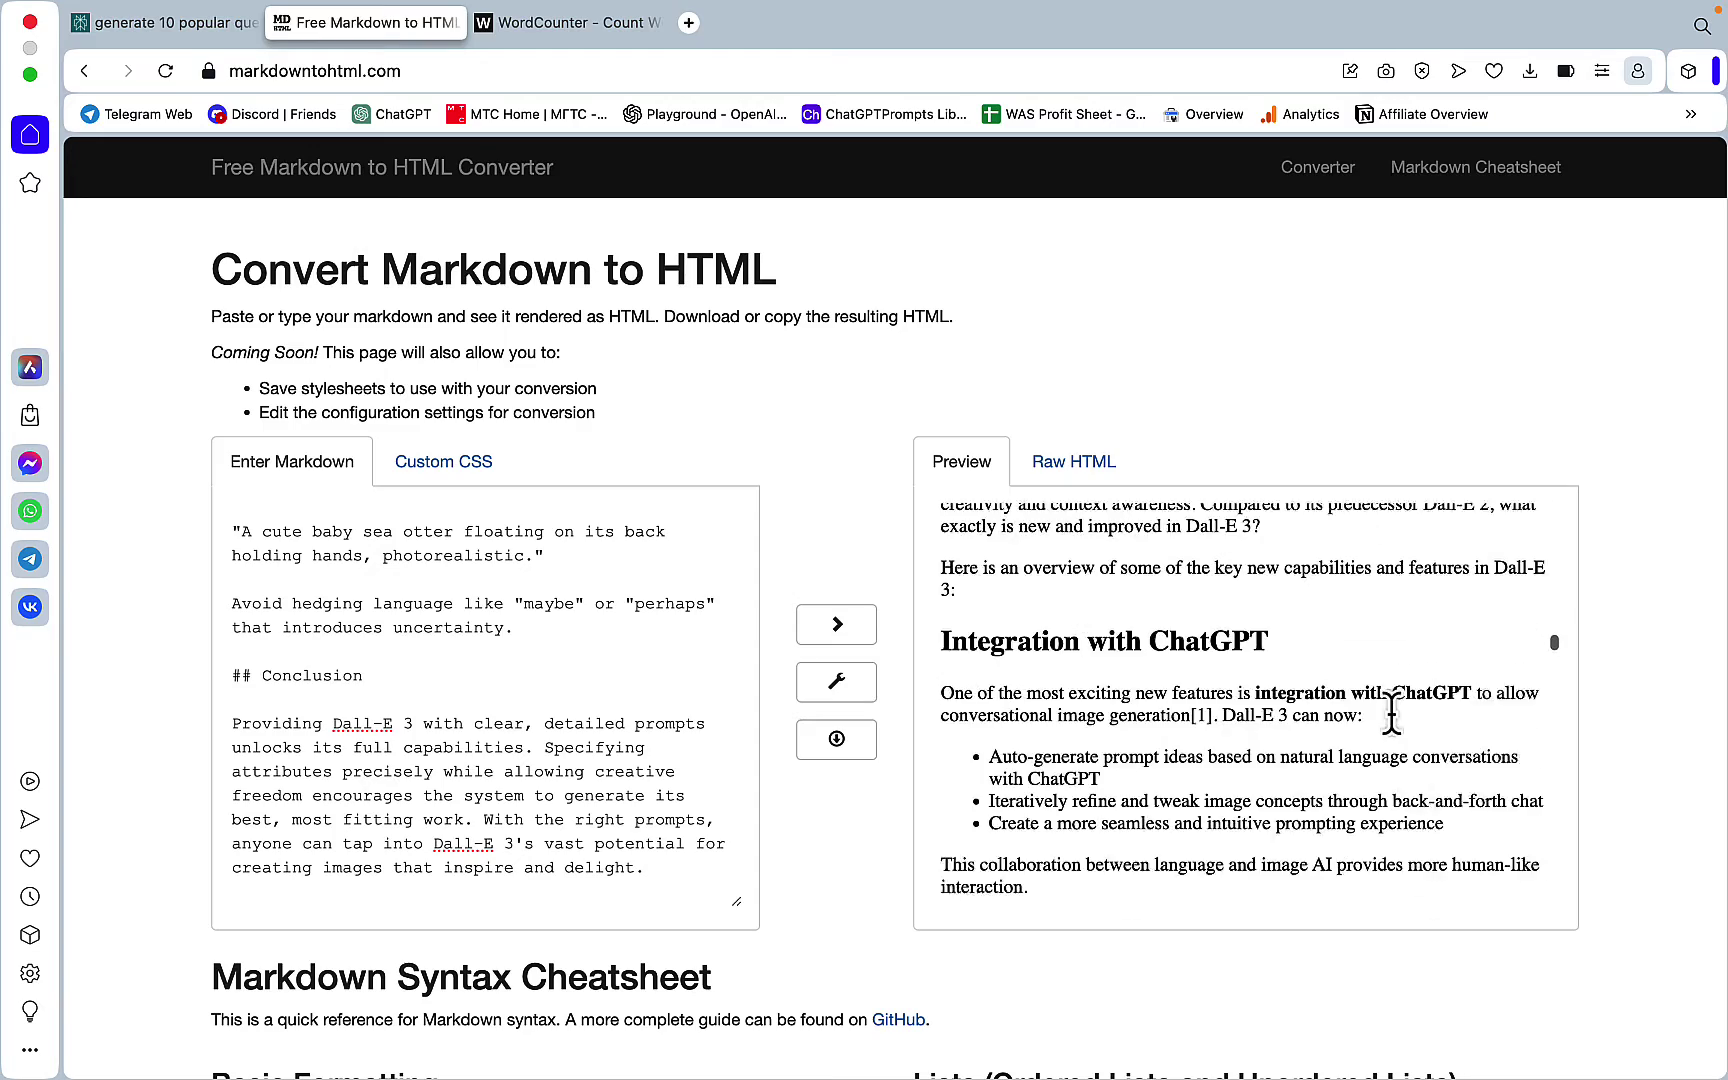
{"action": "scroll", "coordinate": [1393, 714], "scroll_direction": "down", "scroll_amount": 12}
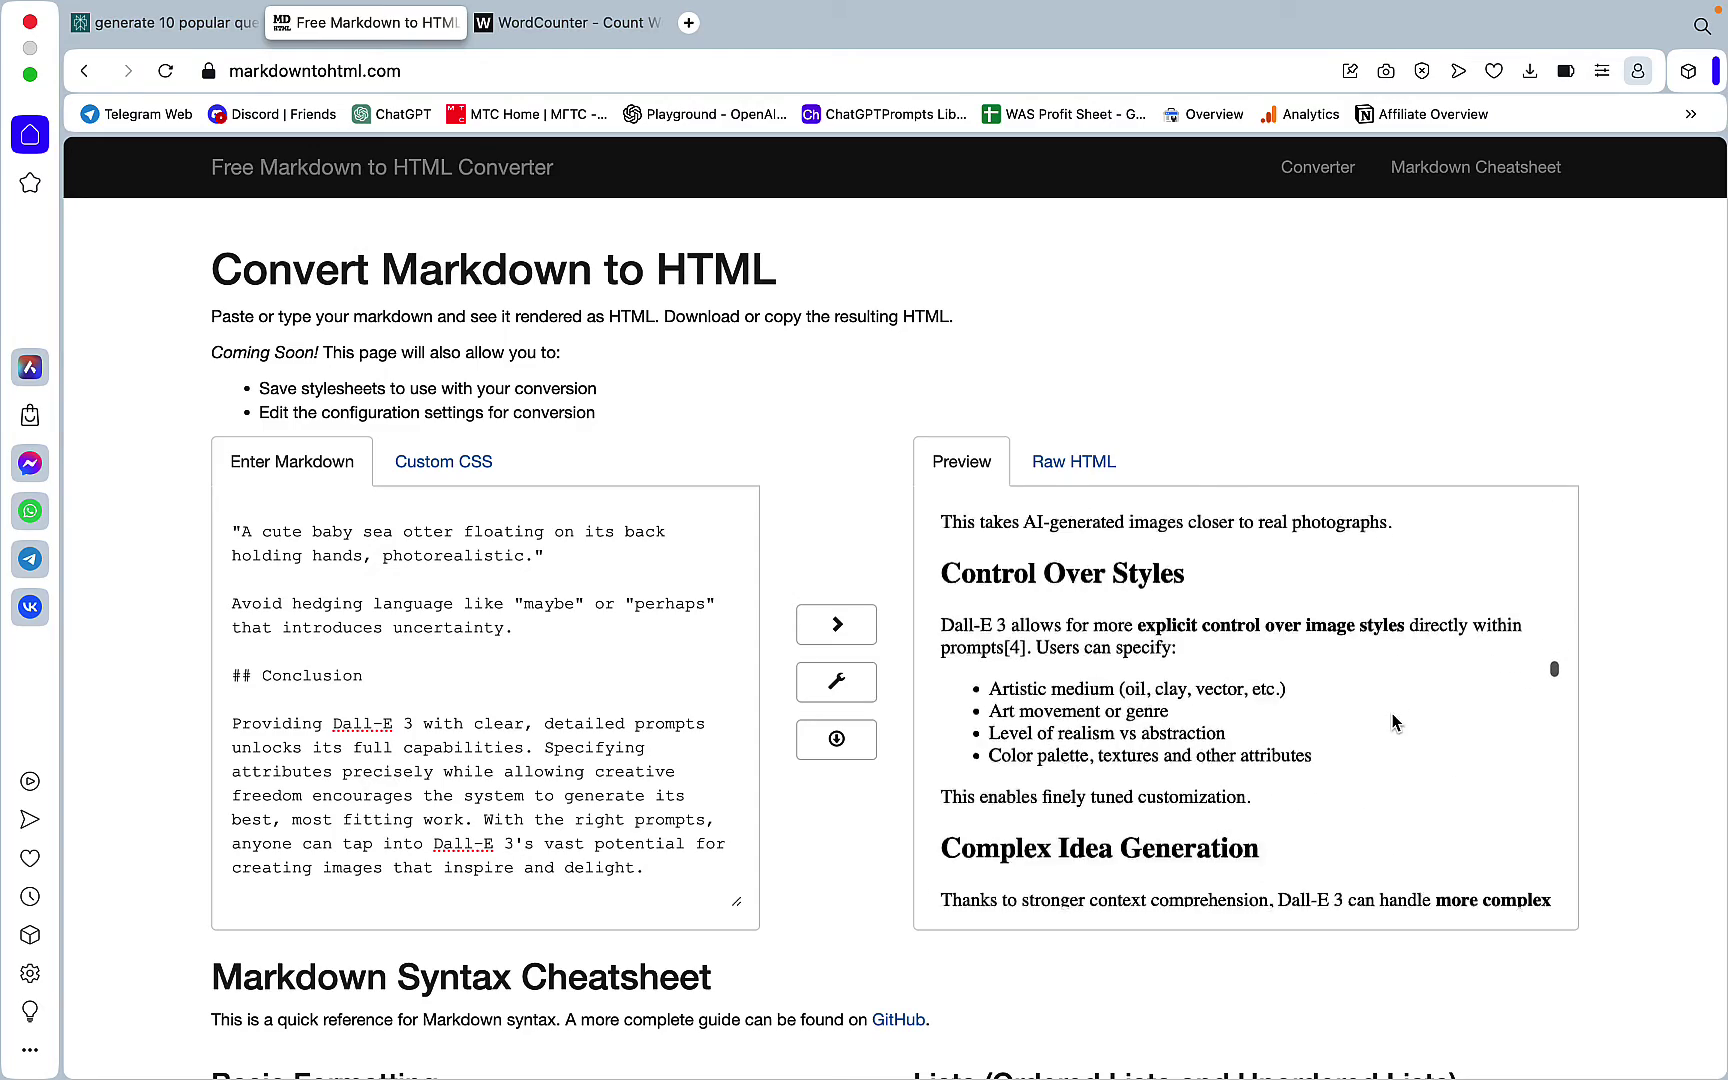
{"action": "scroll", "coordinate": [1395, 722], "scroll_direction": "down", "scroll_amount": 15}
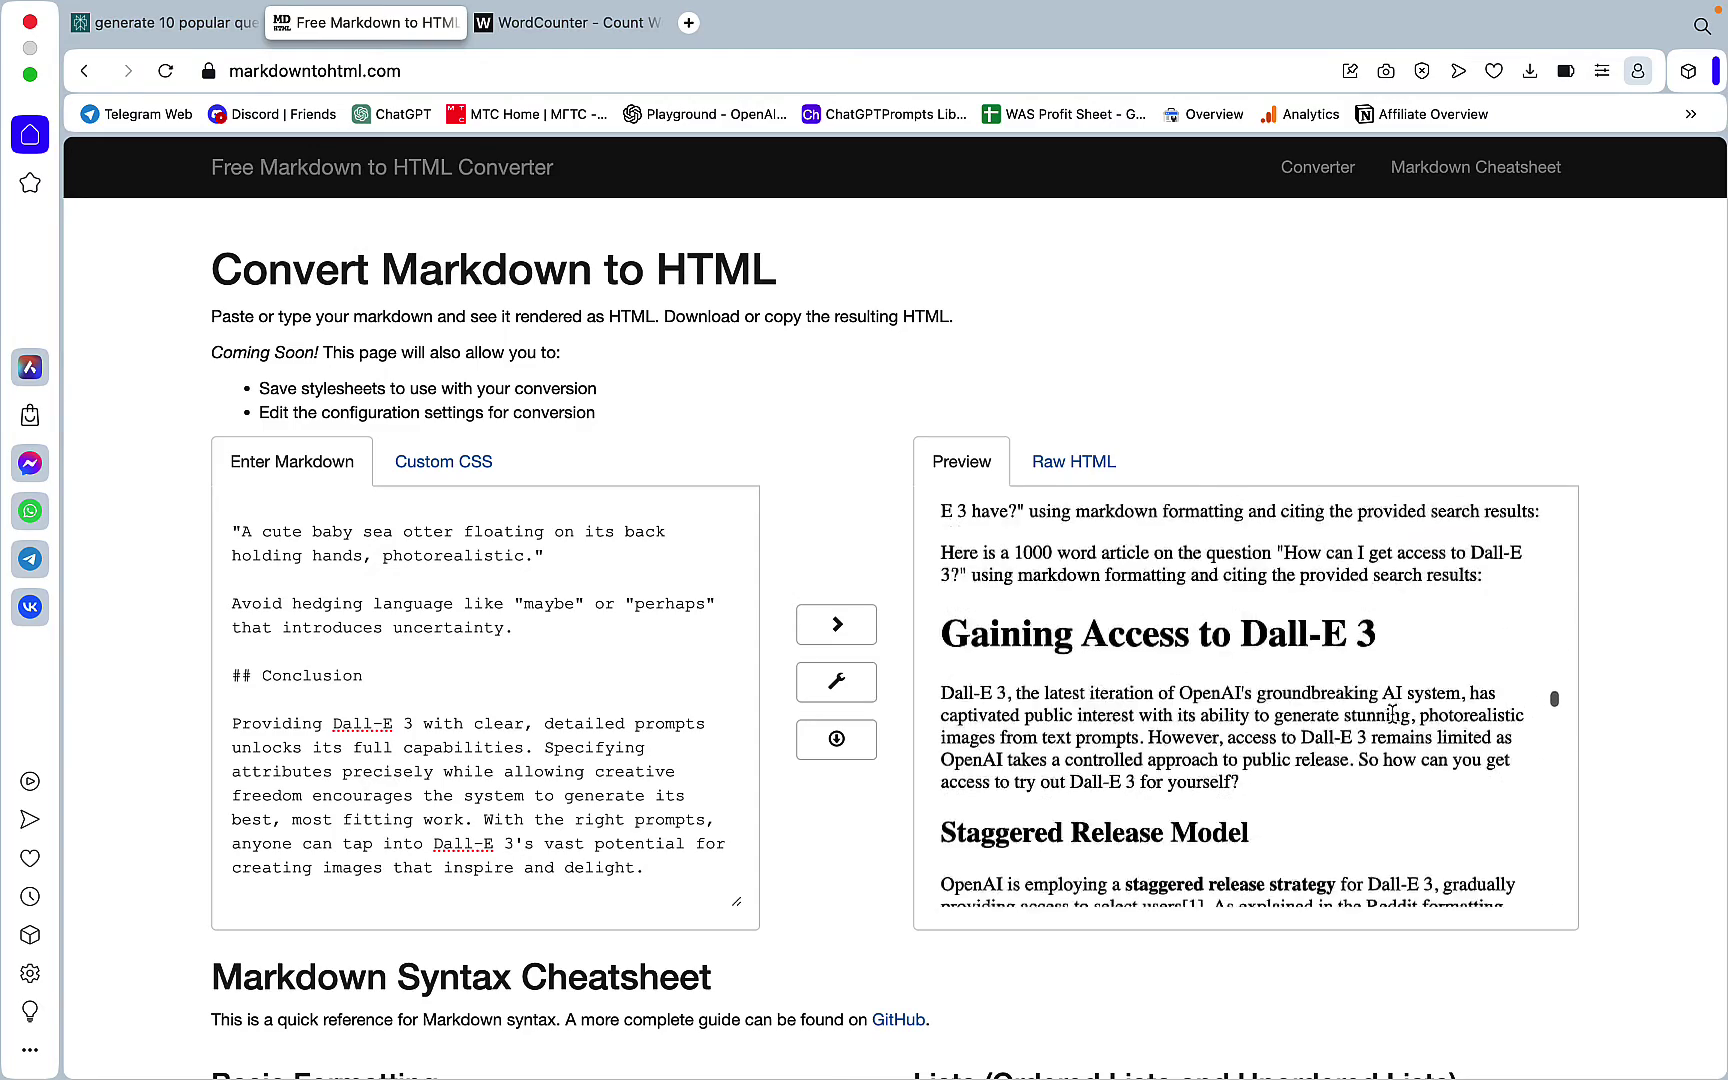
{"action": "scroll", "coordinate": [1393, 720], "scroll_direction": "down", "scroll_amount": 15}
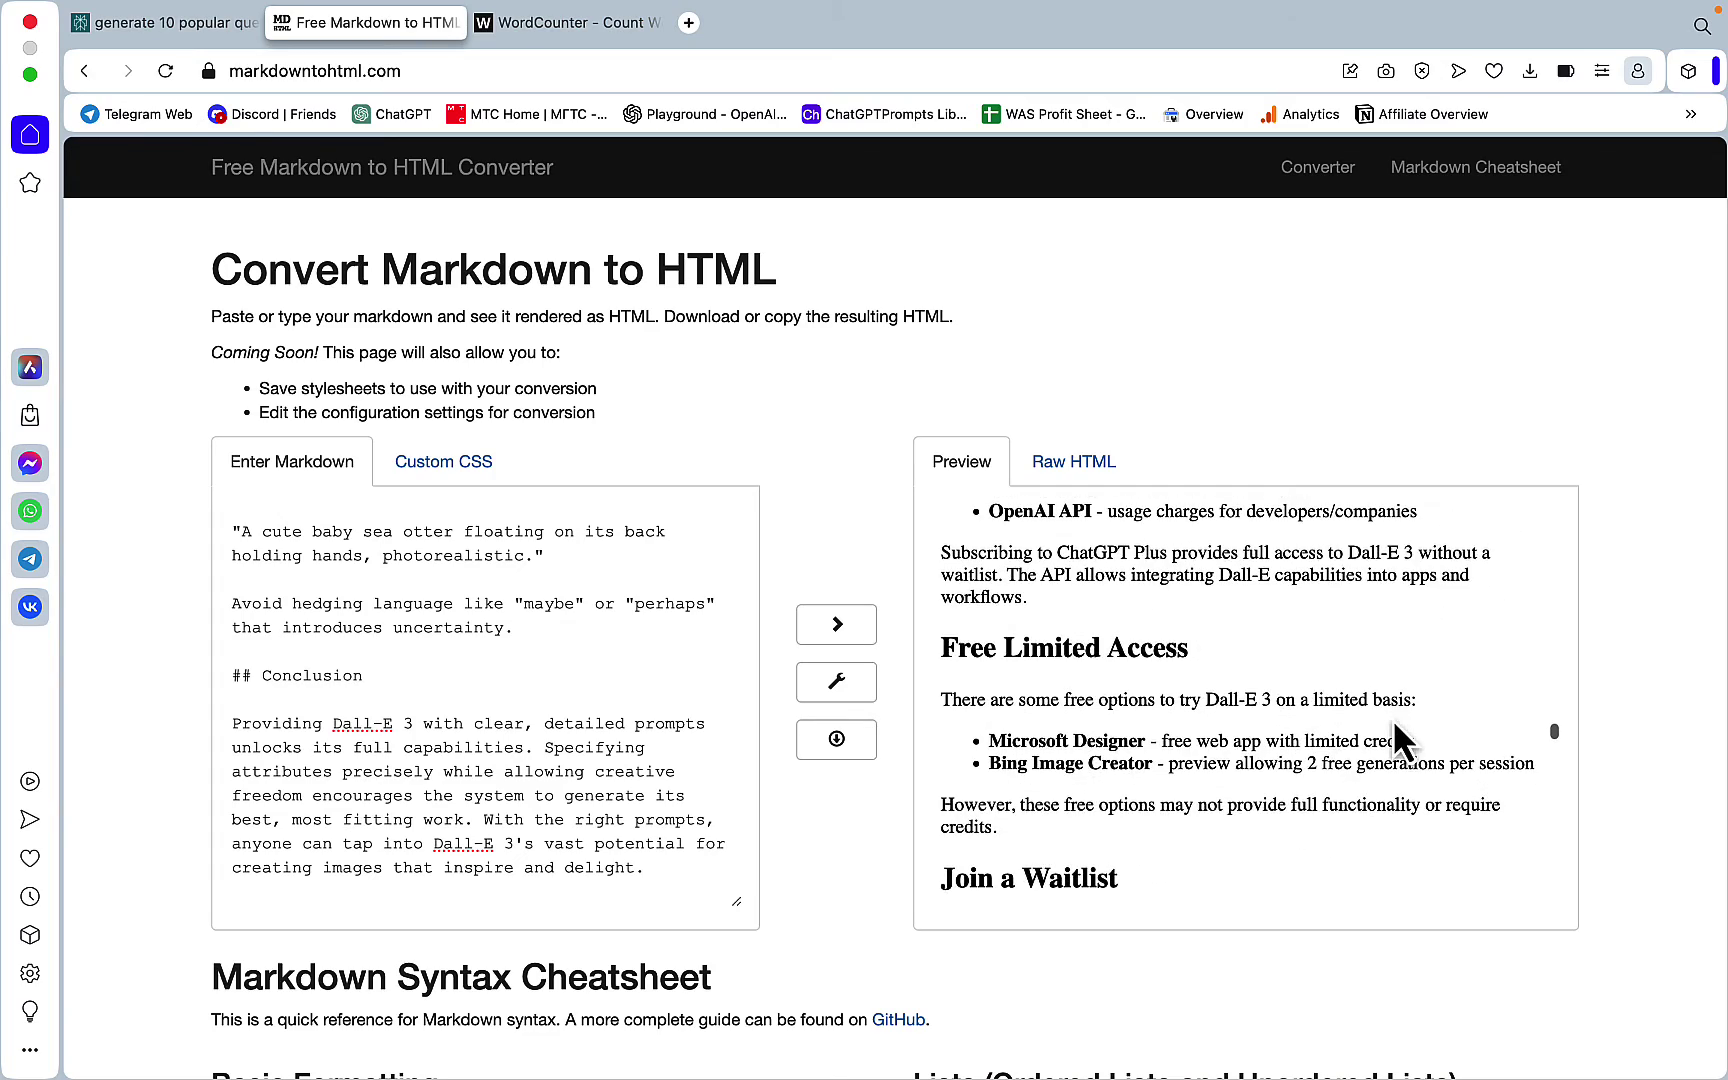
{"action": "scroll", "coordinate": [1392, 718], "scroll_direction": "down", "scroll_amount": 8}
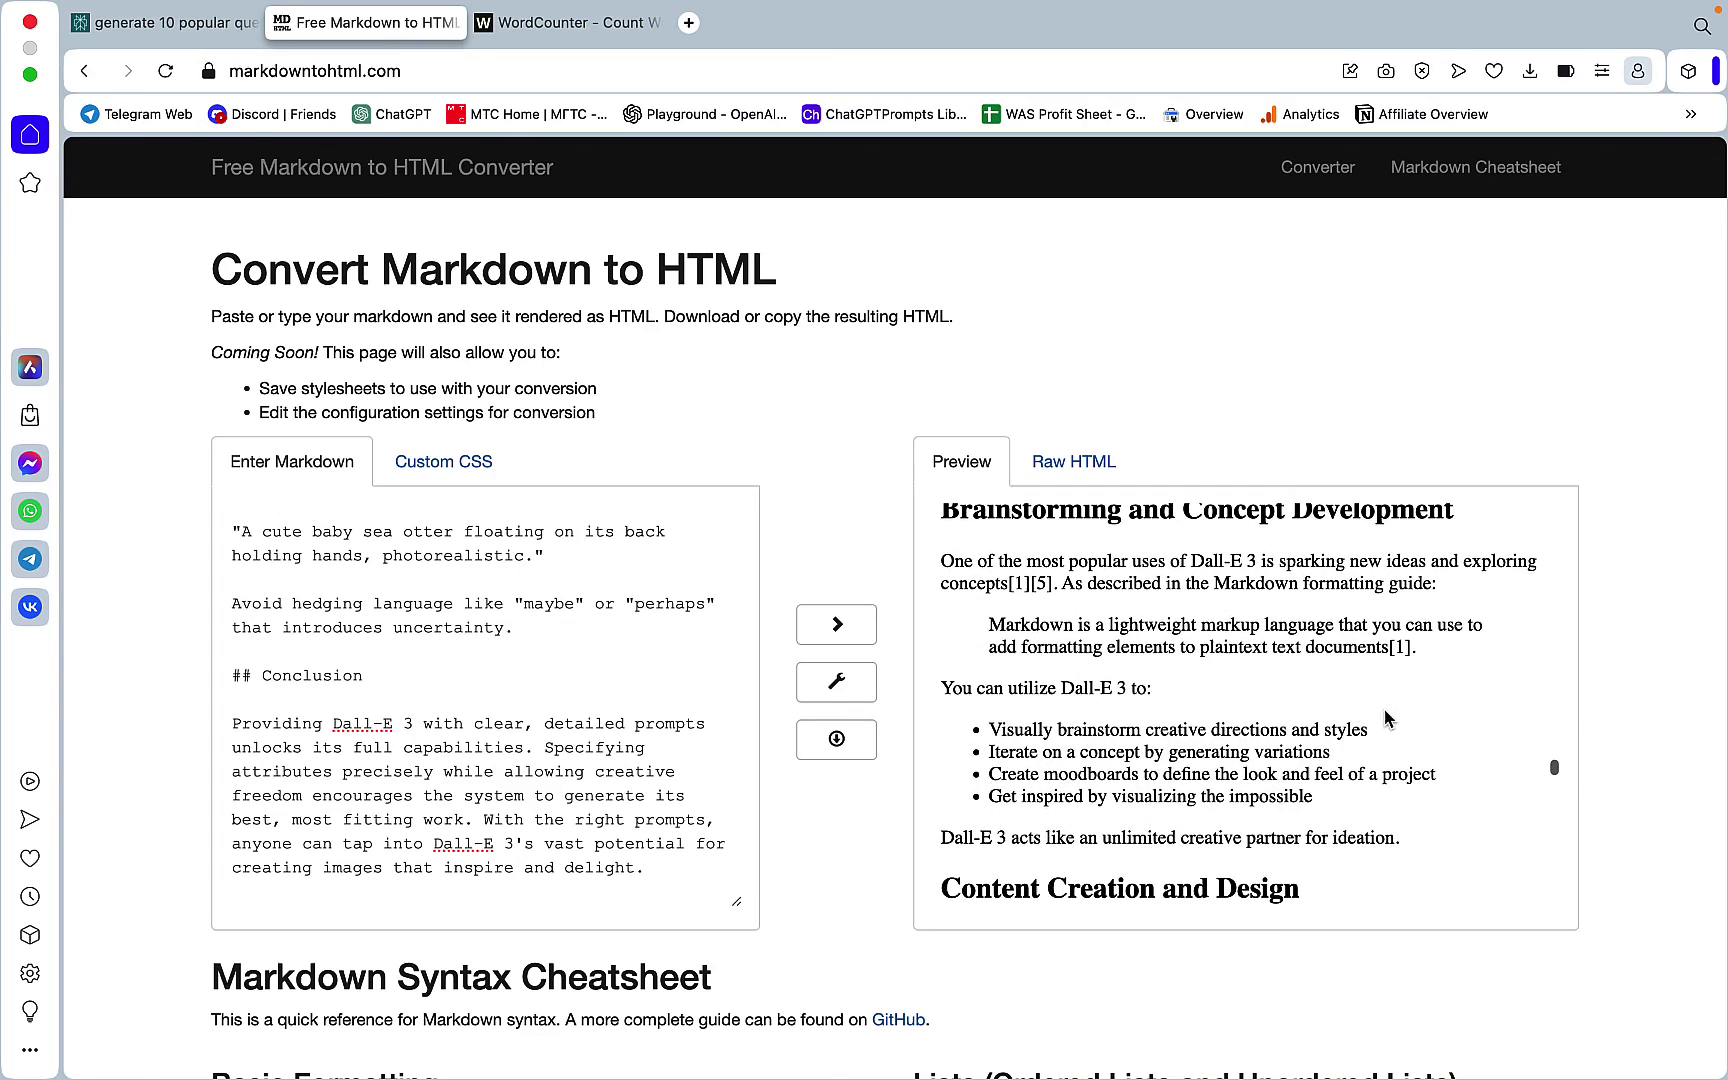
{"action": "left_click", "coordinate": [163, 31]}
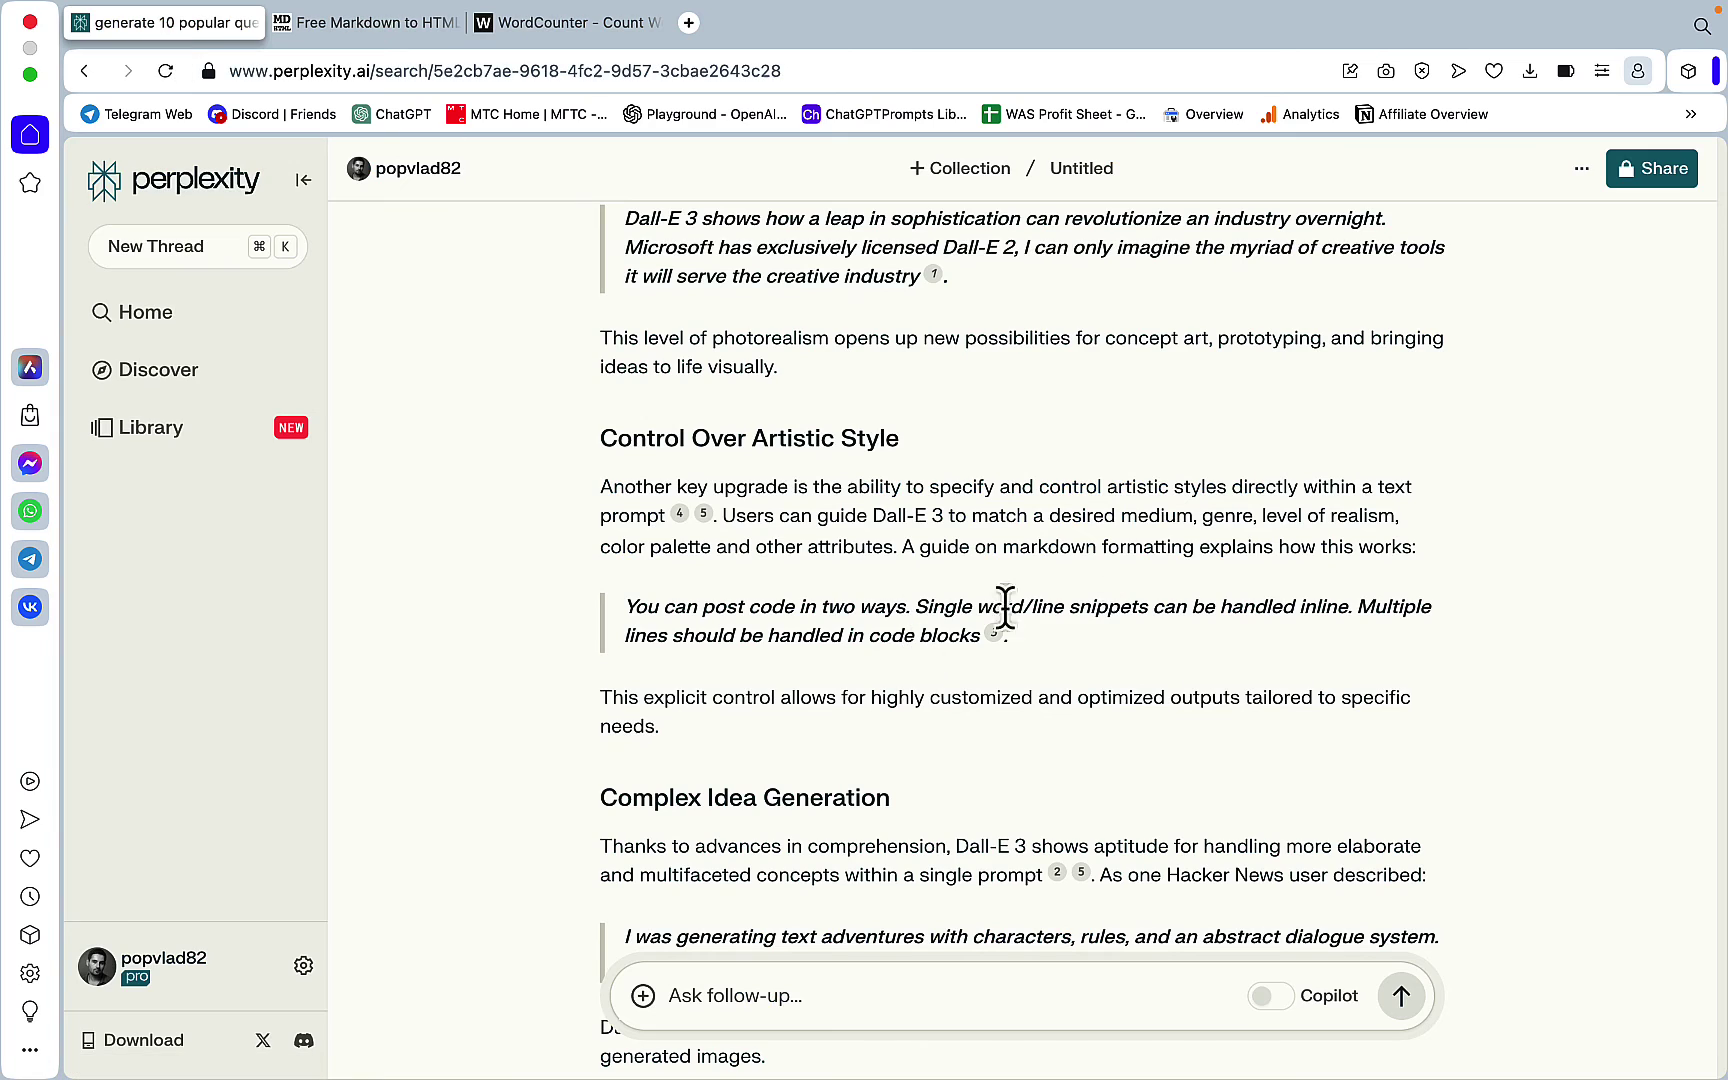